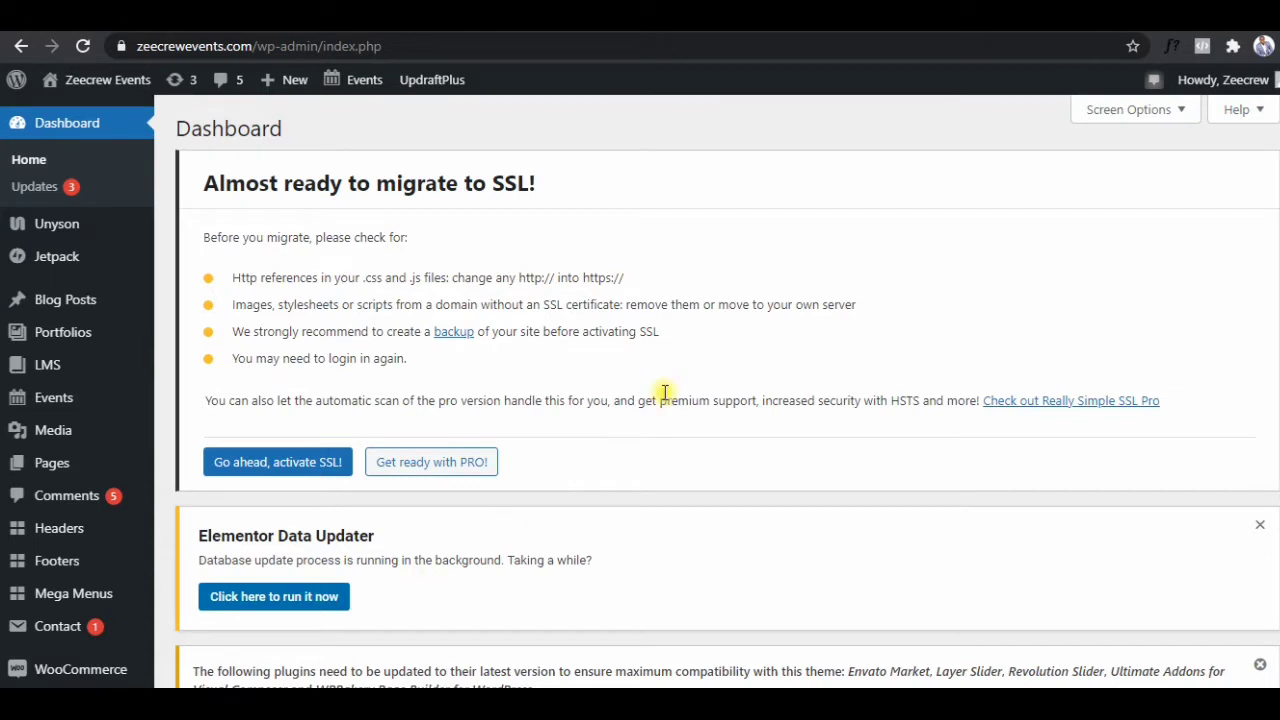
# Open the list of all LMS questions and start adding a new question.
pyautogui.moveTo(40, 372)
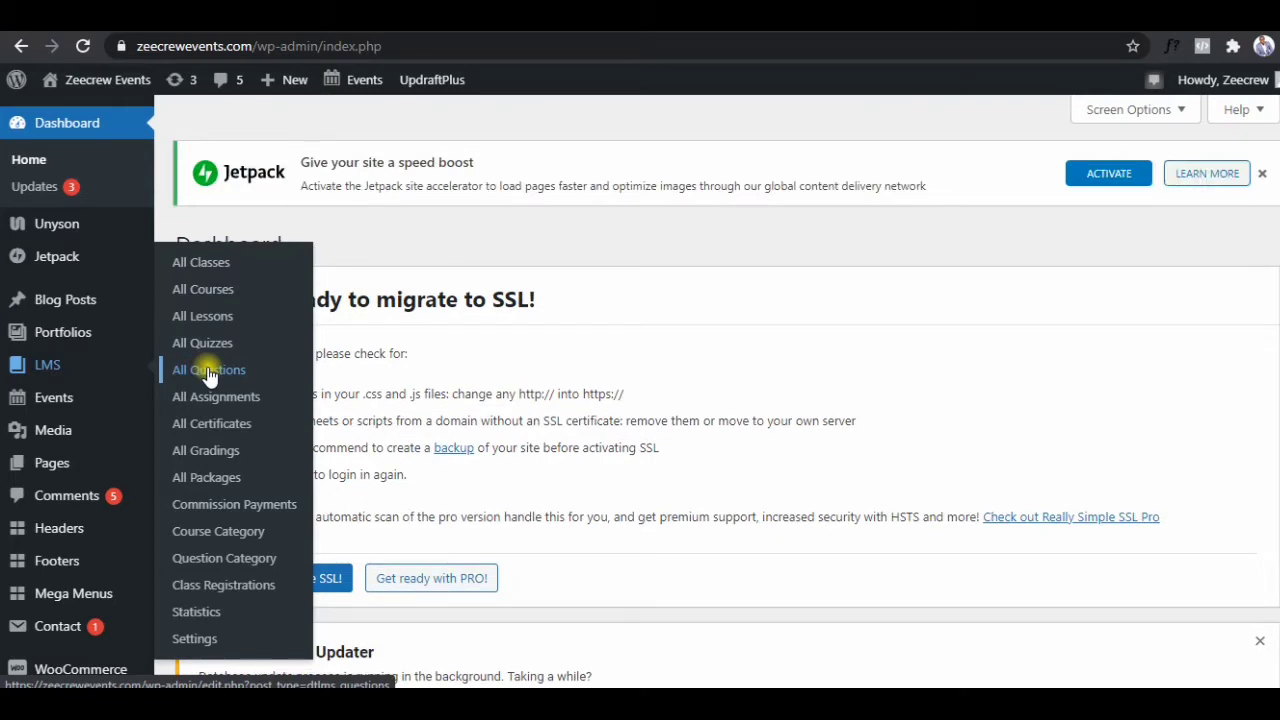
pyautogui.click(210, 373)
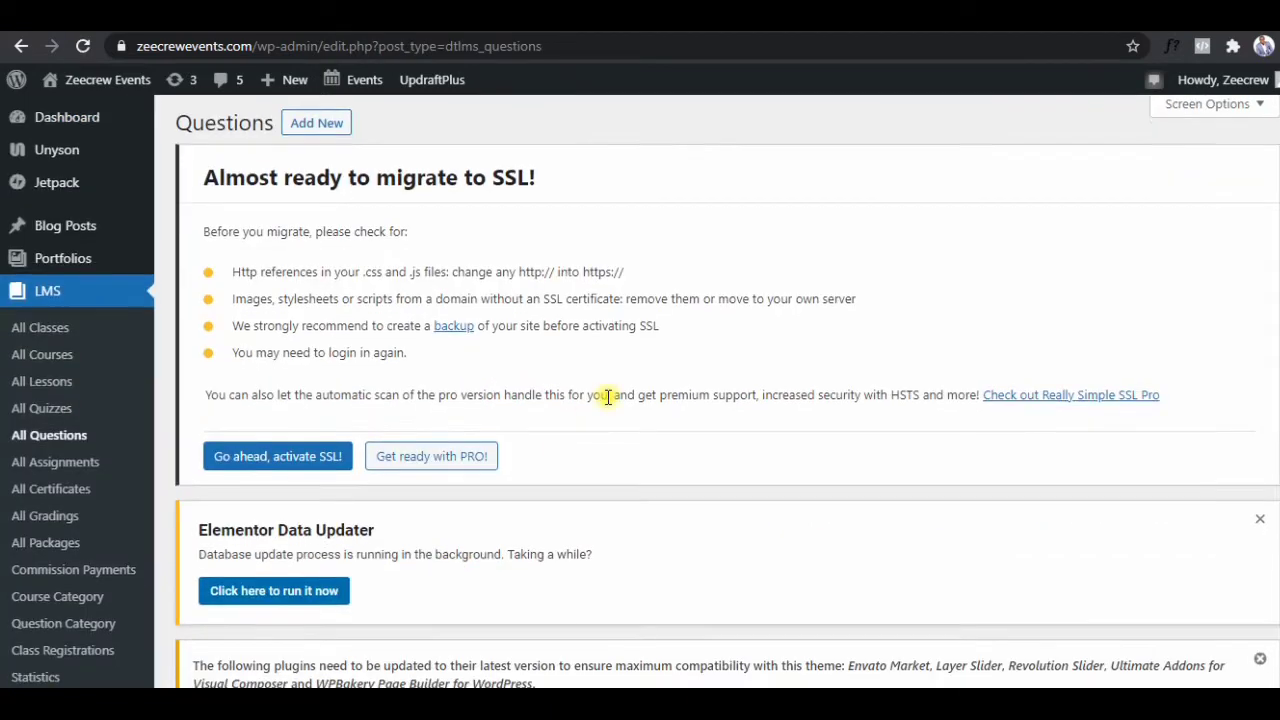
pyautogui.scroll(-7, 607, 397)
pyautogui.scroll(-1, 607, 397)
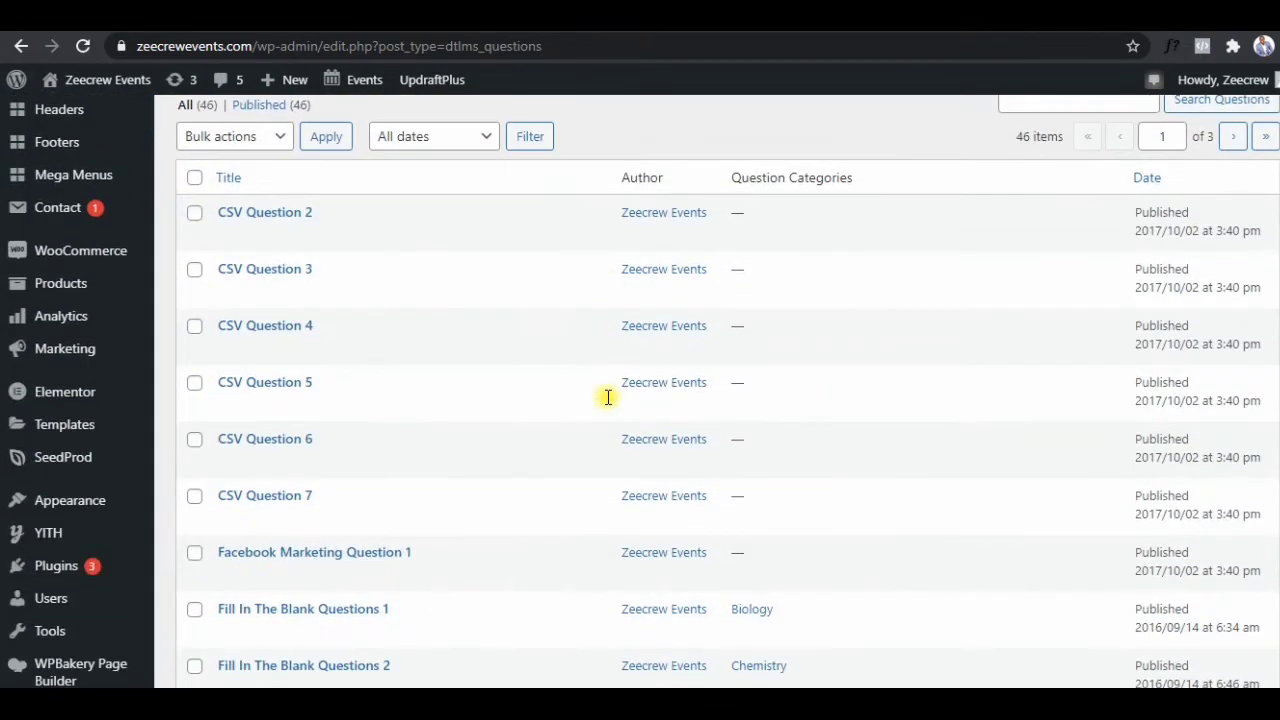
pyautogui.scroll(-1, 607, 397)
pyautogui.scroll(5, 607, 397)
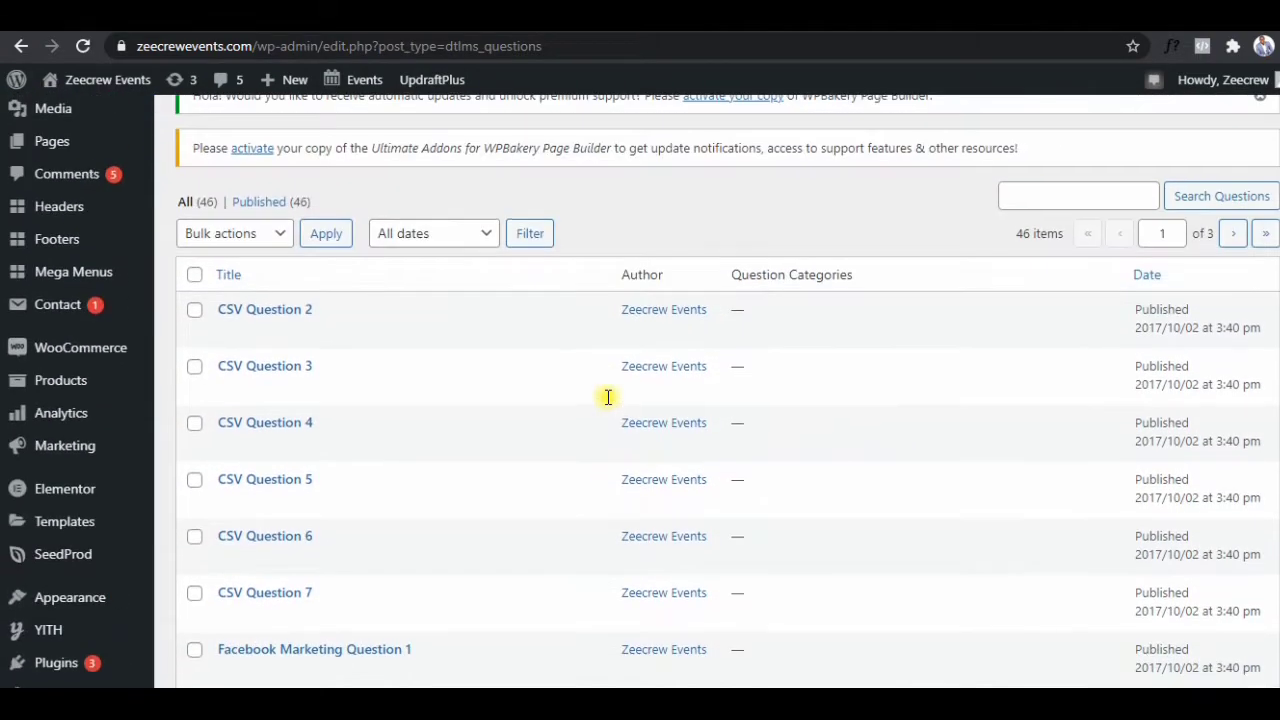
pyautogui.scroll(3, 607, 397)
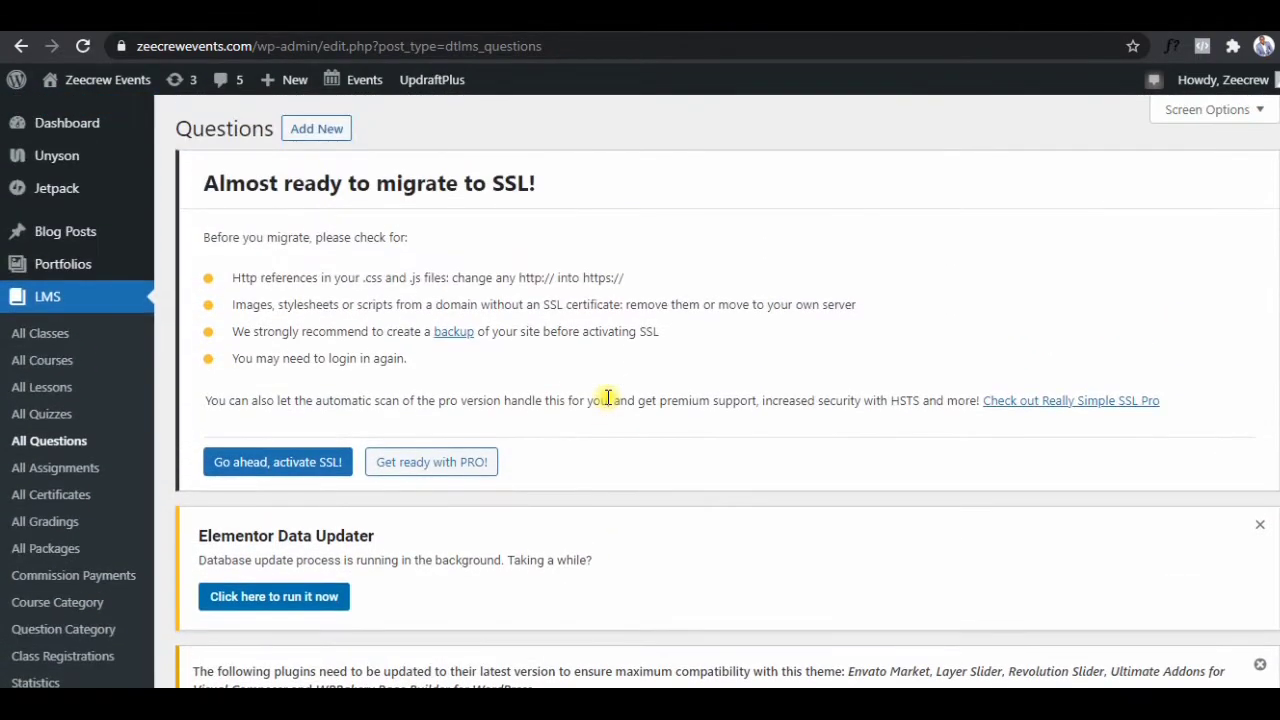
pyautogui.click(318, 136)
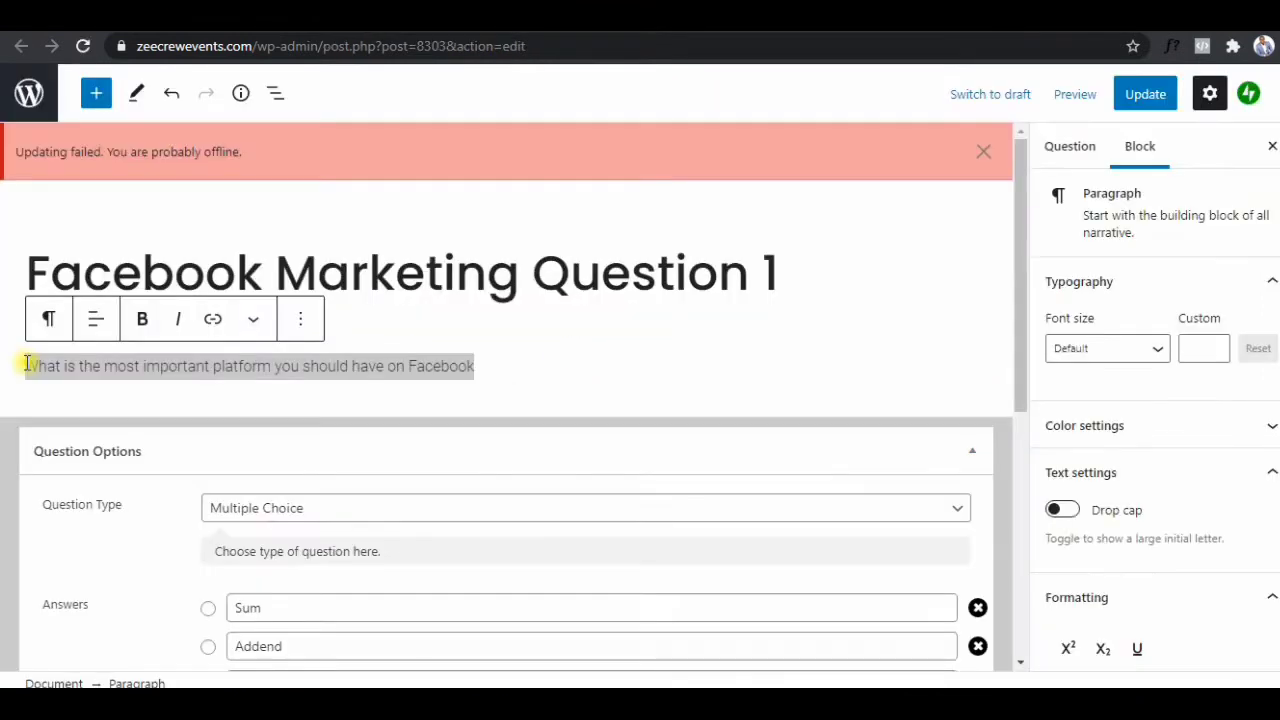
# Add a question mark to the end of the question text below the title.
pyautogui.click(94, 365)
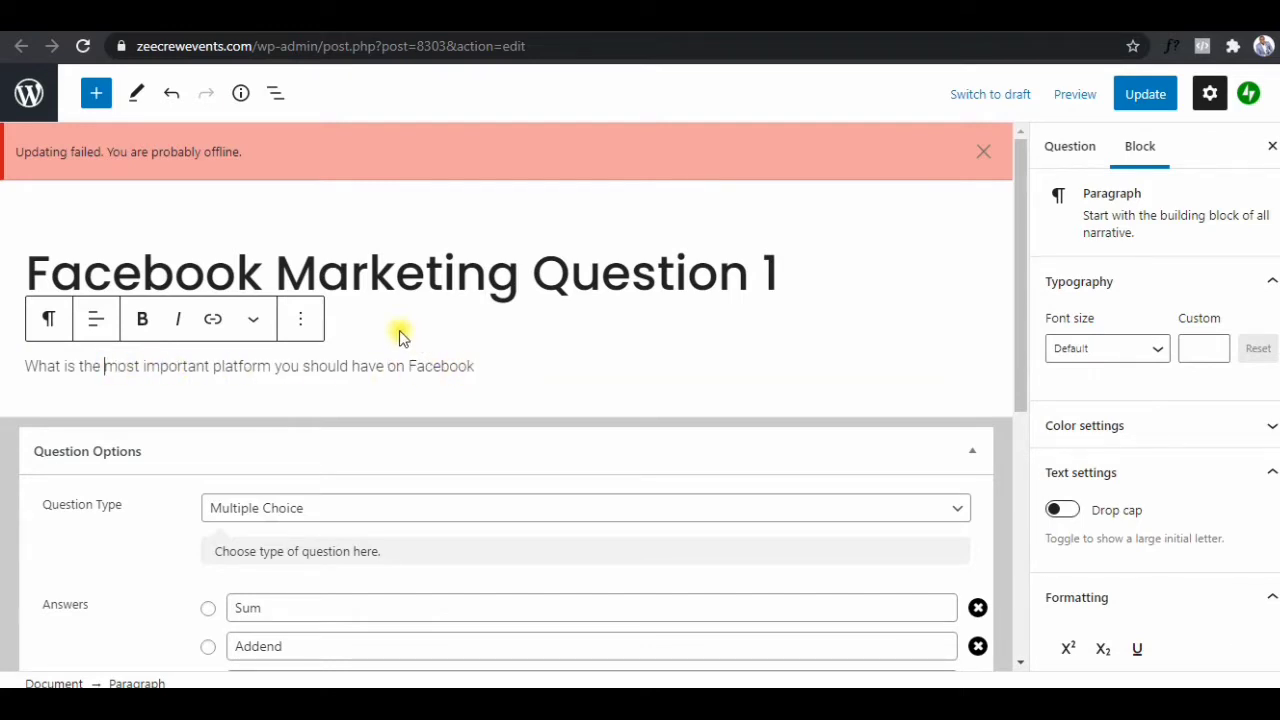
pyautogui.click(425, 280)
pyautogui.click(437, 366)
pyautogui.click(517, 373)
pyautogui.write('?')
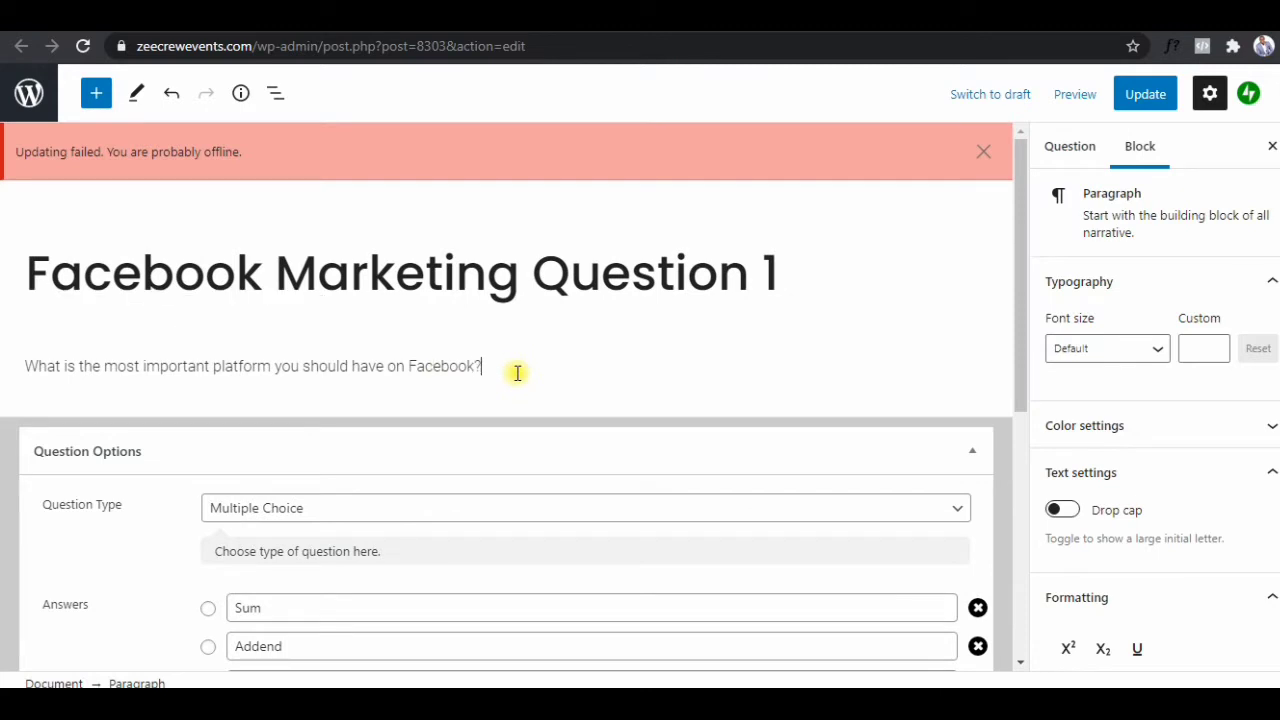
# Choose Multiple Choice as the question type in the question options.
pyautogui.scroll(-2, 540, 368)
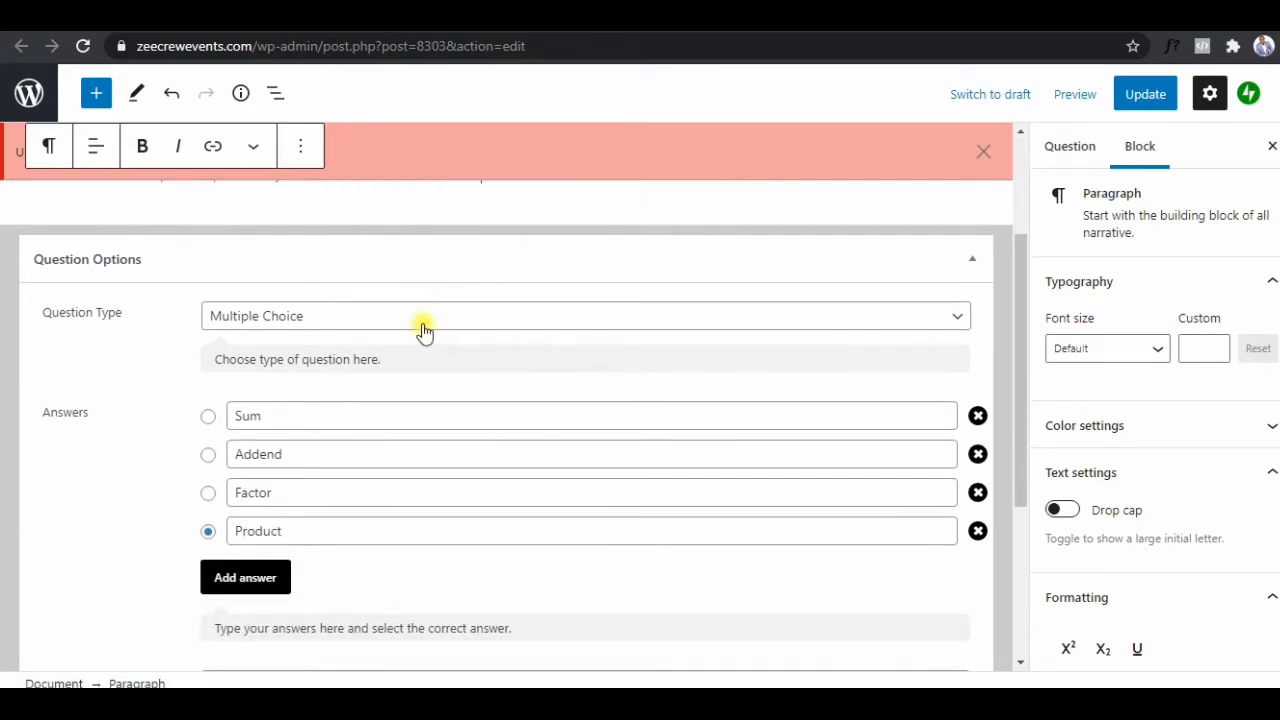
pyautogui.click(418, 318)
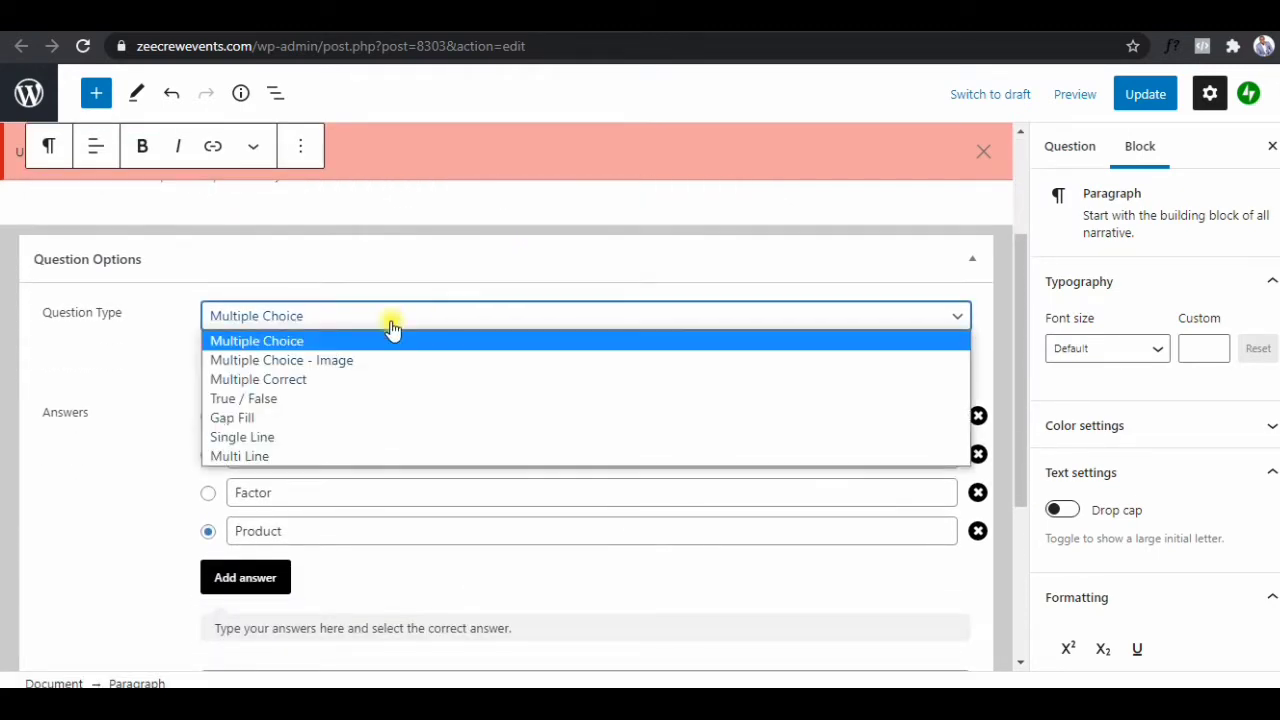
pyautogui.click(313, 345)
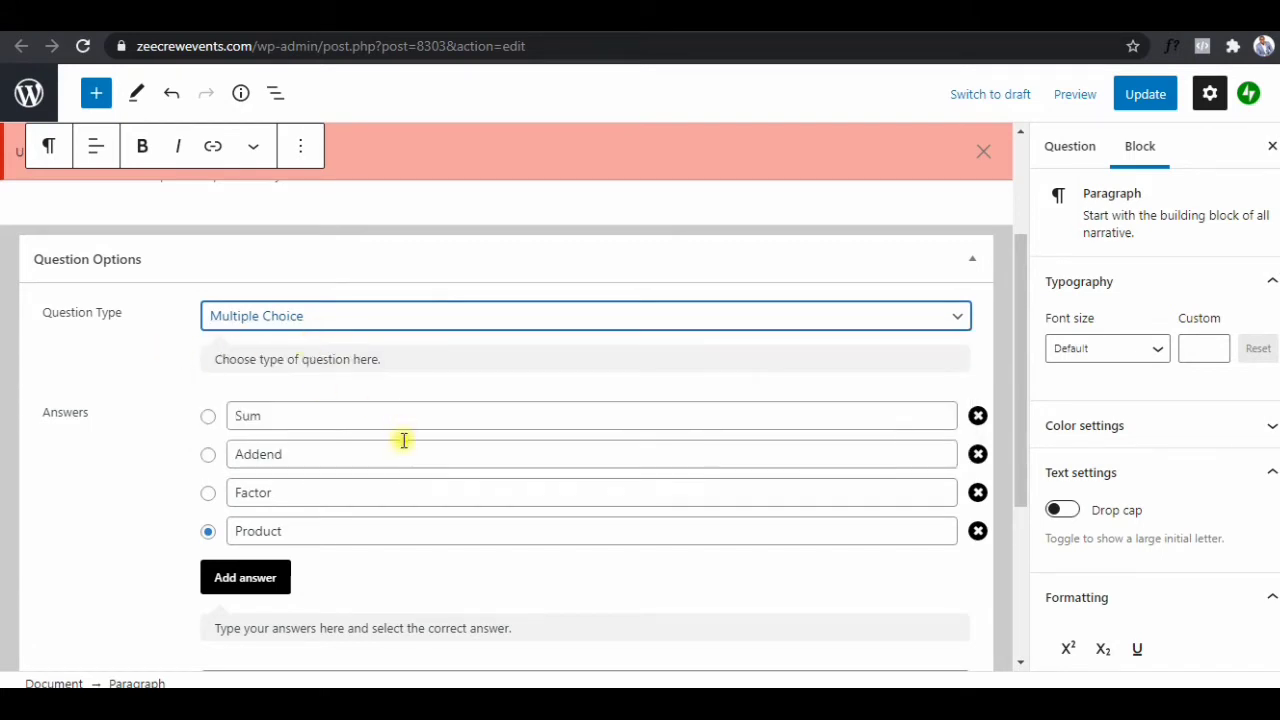
pyautogui.click(351, 414)
pyautogui.doubleClick(351, 414)
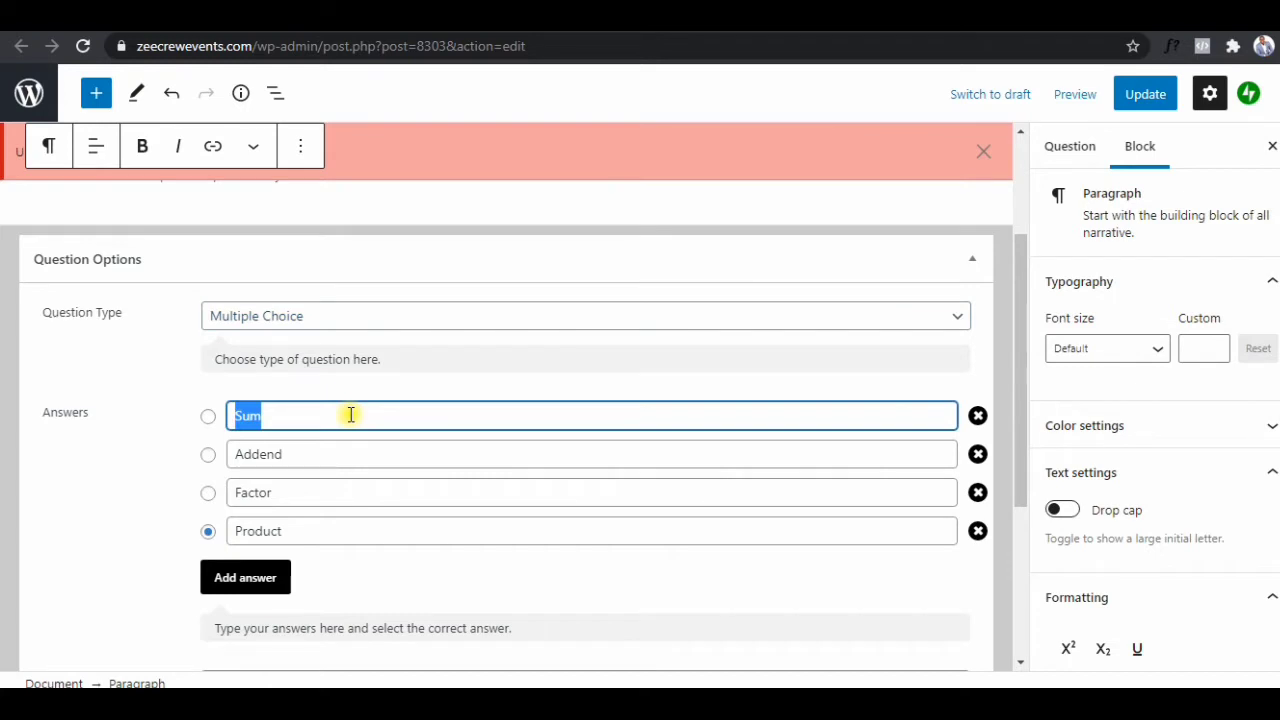
pyautogui.write('Face')
pyautogui.write('n')
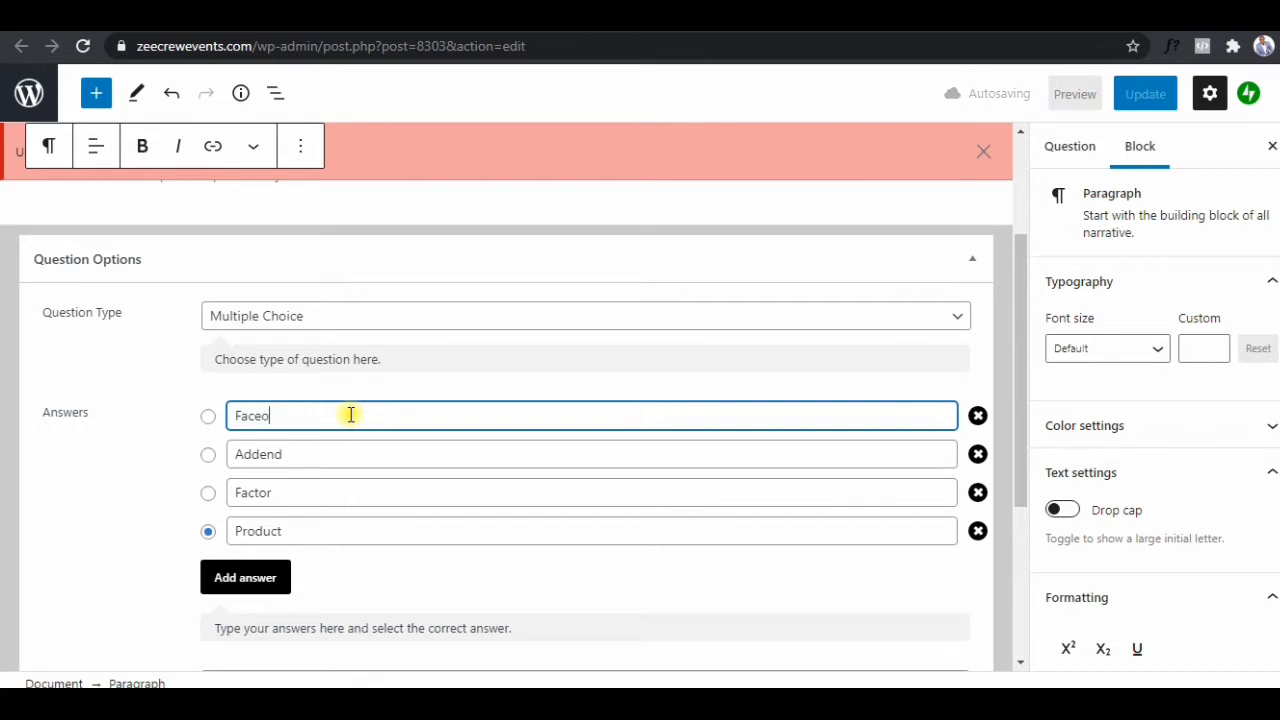
pyautogui.press('BackSpace')
pyautogui.write('nook')
pyautogui.press('BackSpace')
pyautogui.press('BackSpace')
pyautogui.press('BackSpace')
pyautogui.press('BackSpace')
pyautogui.press('BackSpace')
pyautogui.press('BackSpace')
pyautogui.write('cebook')
# Replace the first answer with "Personal Timeline" and the second answer with "Business Page".
pyautogui.hotkey('ctrl', 'a')
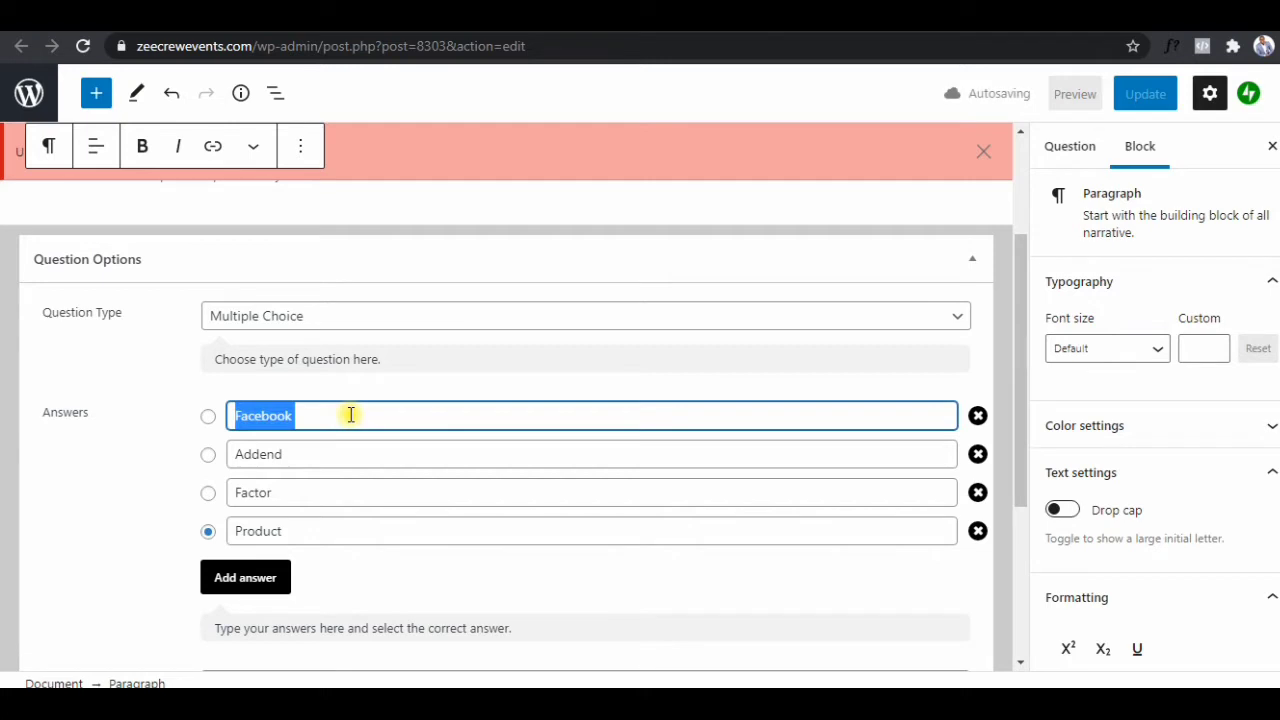
pyautogui.write('Person')
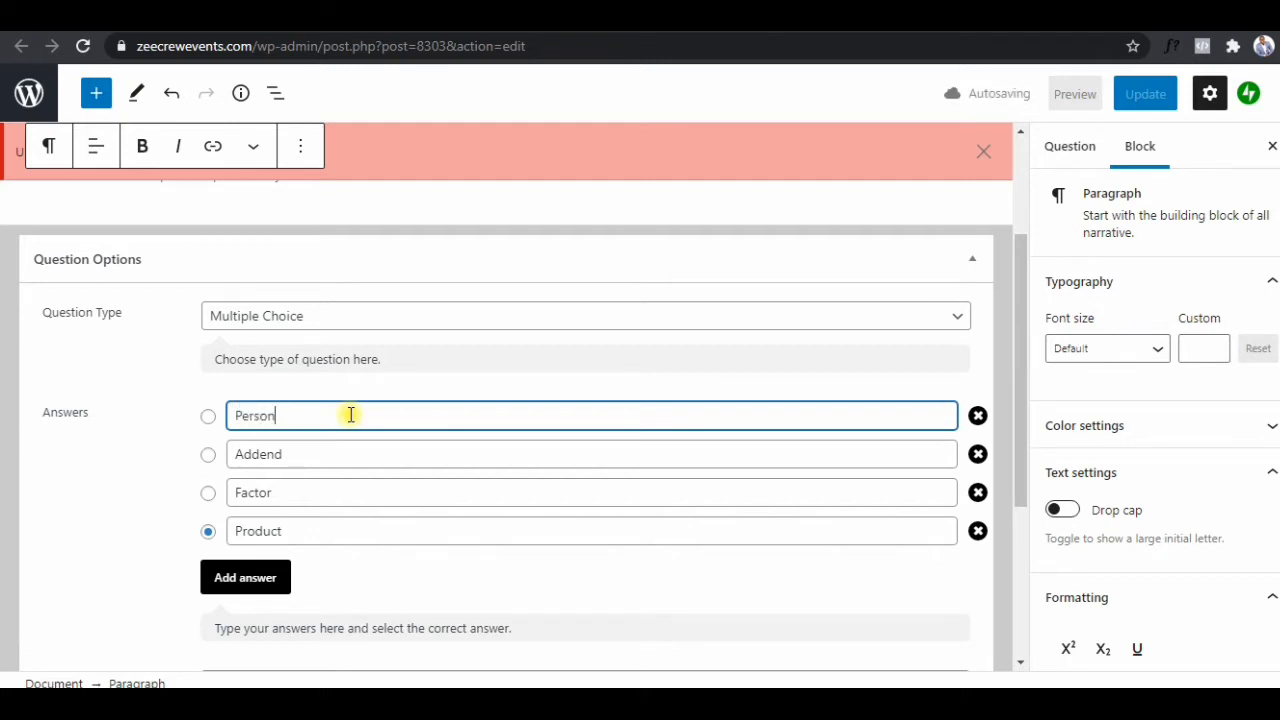
pyautogui.write('al Timeline')
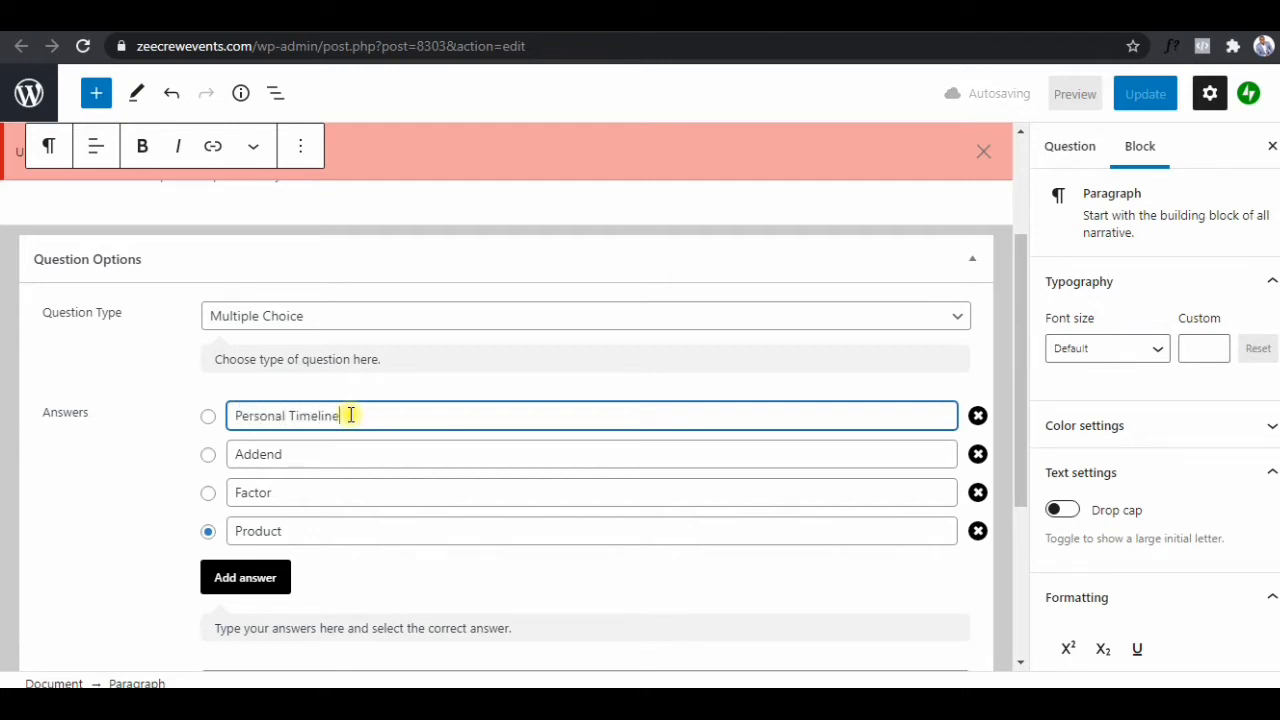
pyautogui.click(304, 454)
pyautogui.hotkey('ctrl', 'a')
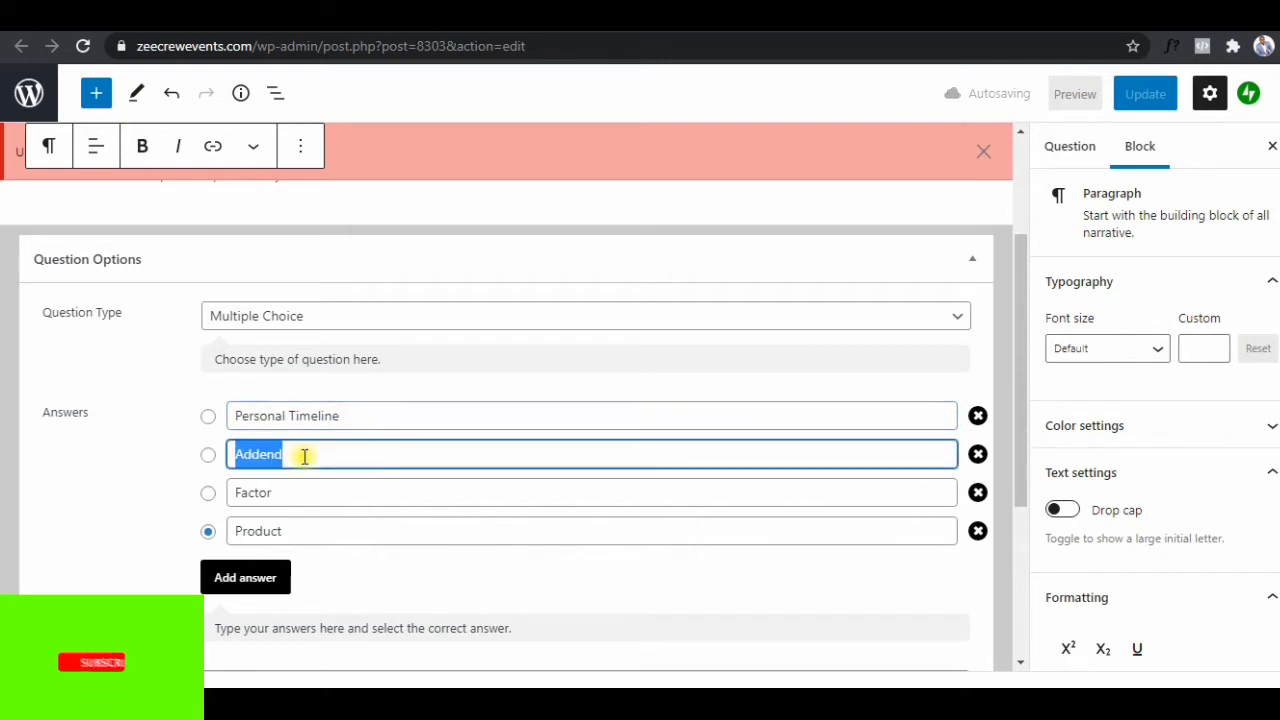
pyautogui.write('B')
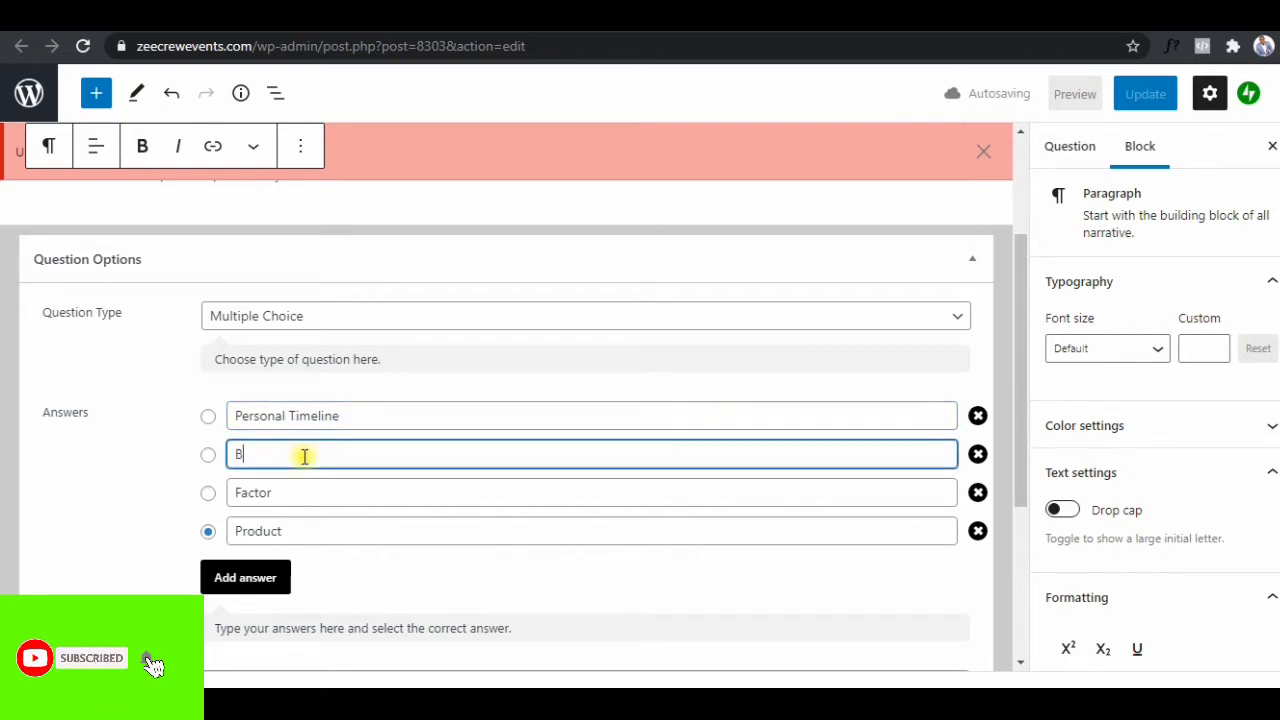
pyautogui.write('usiness Page')
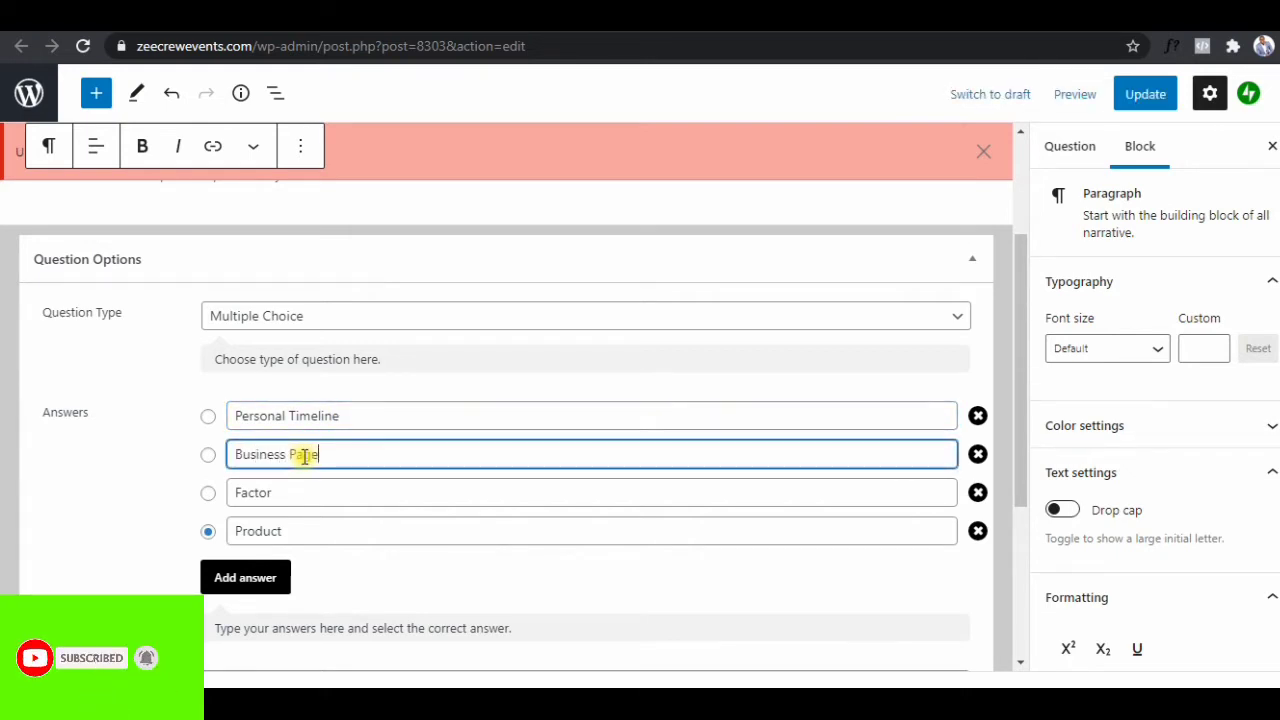
# Replace the third and fourth answers with "Facebook Group" and "Facebook Event", and mark Business Page as the correct answer.
pyautogui.click(295, 502)
pyautogui.hotkey('ctrl', 'a')
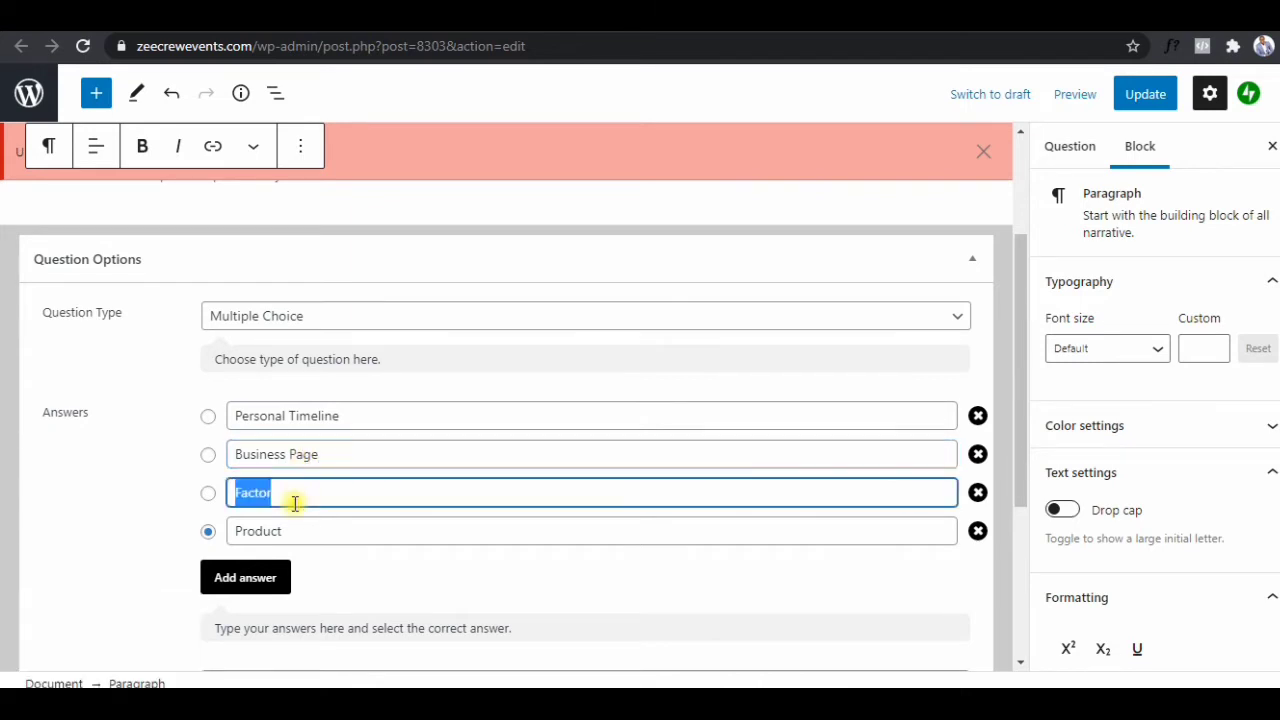
pyautogui.write('Facebook Gro')
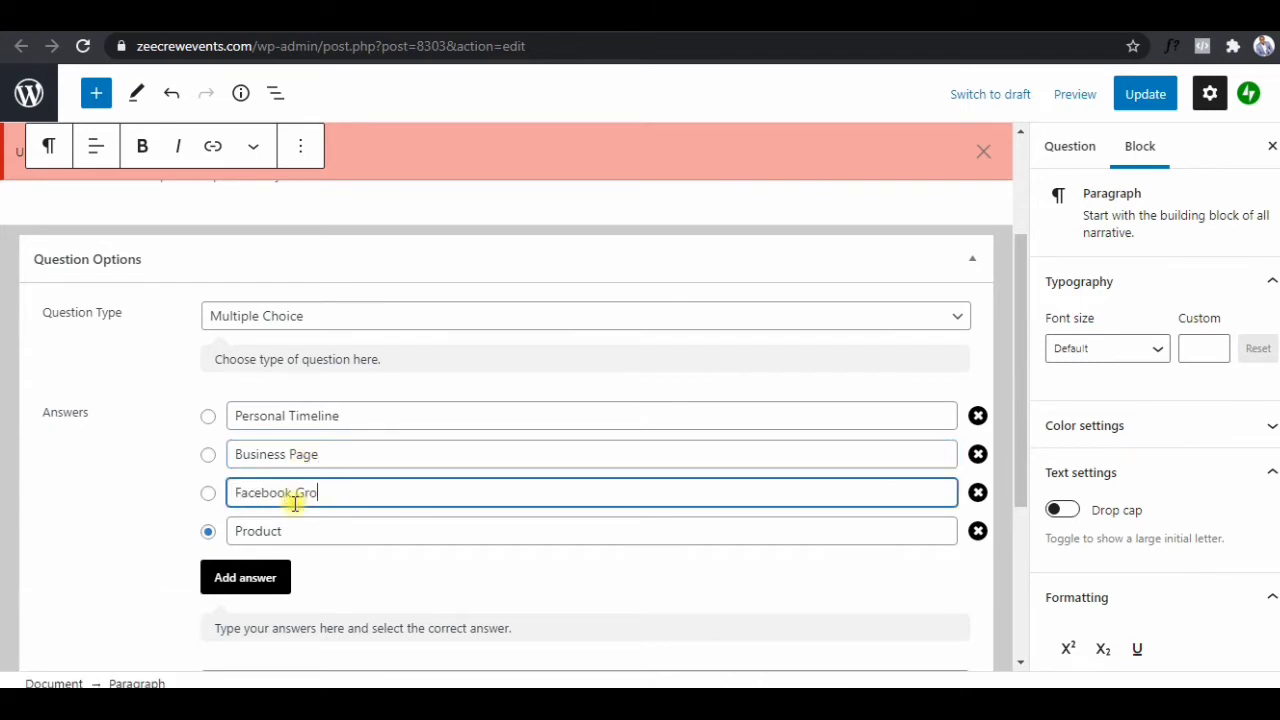
pyautogui.click(312, 527)
pyautogui.hotkey('ctrl', 'a')
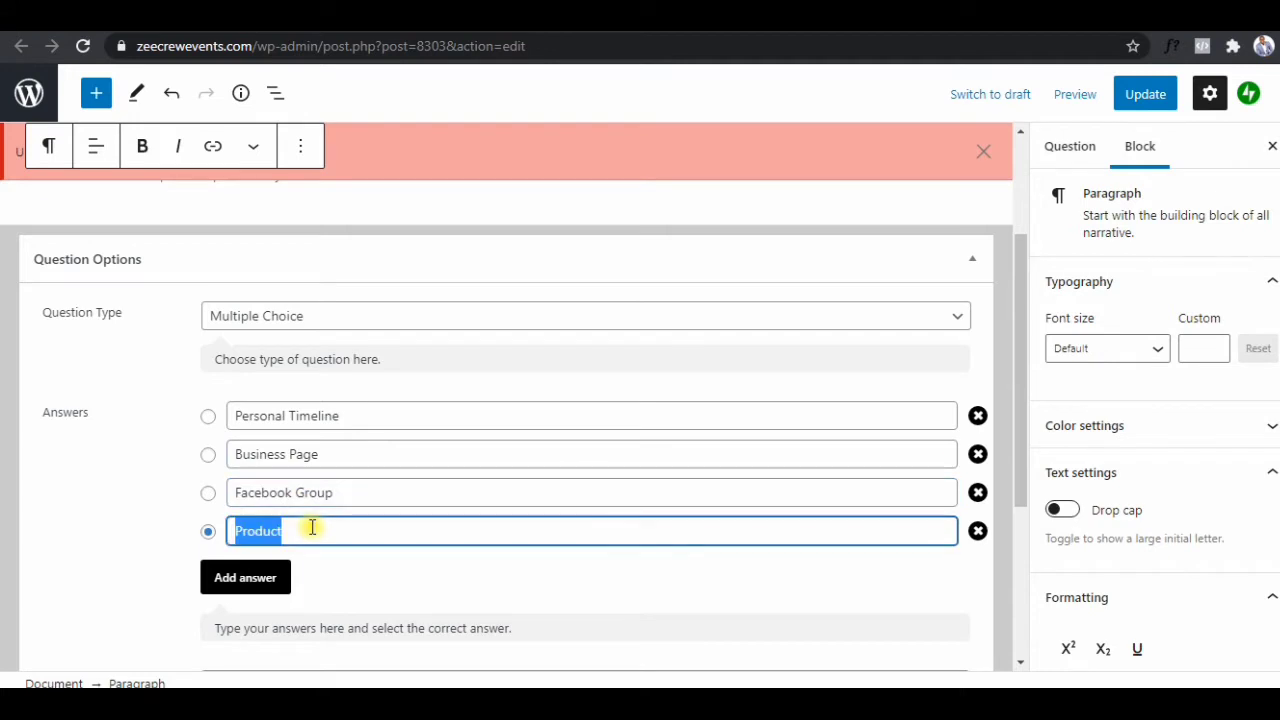
pyautogui.write('Facebook Event')
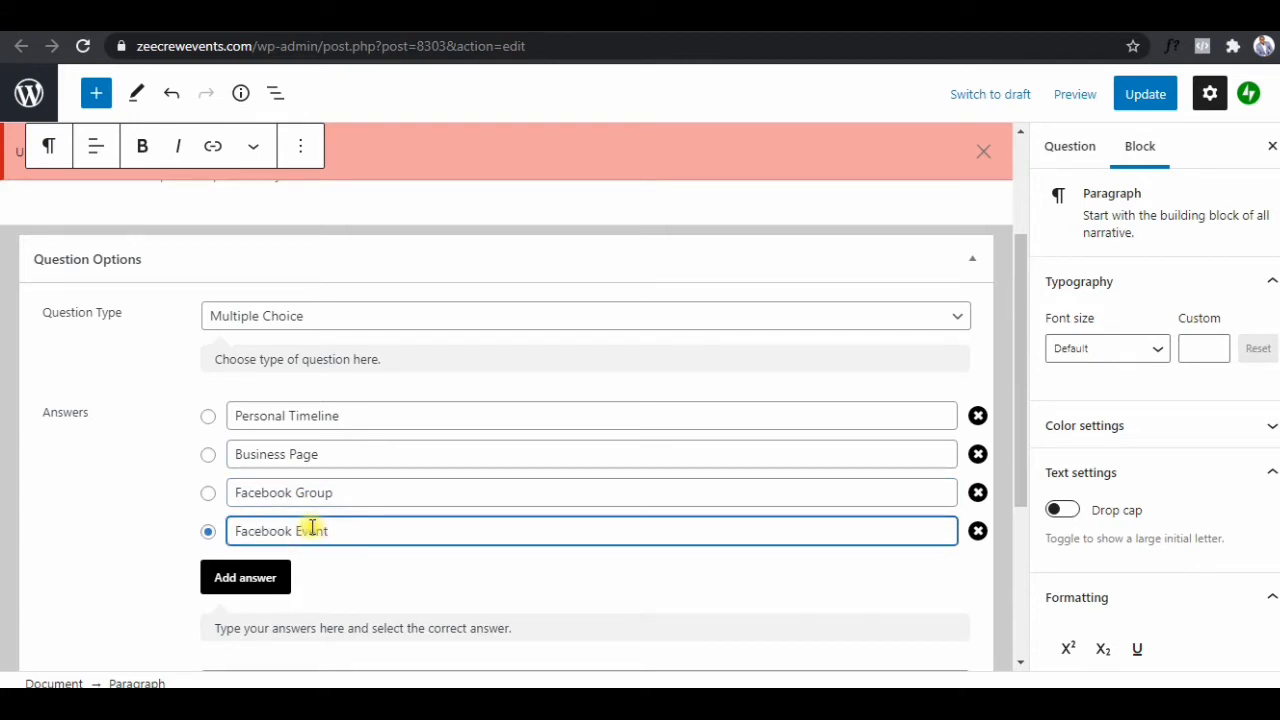
pyautogui.click(208, 455)
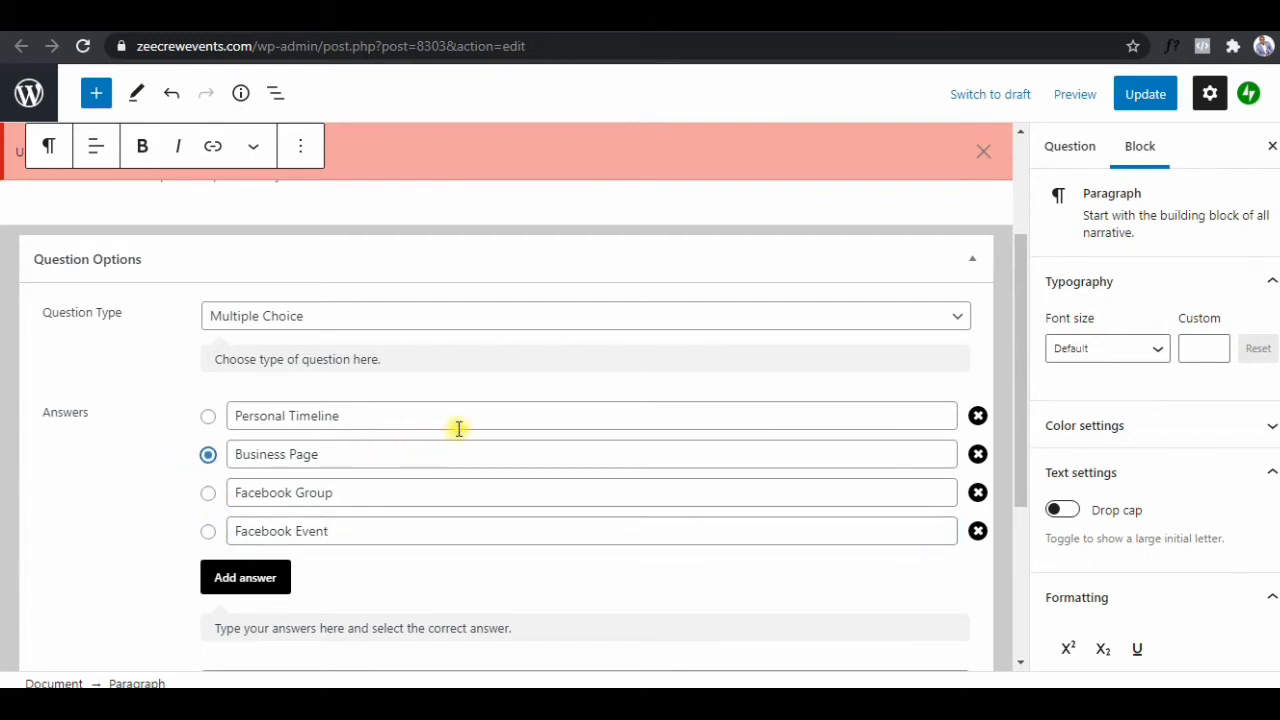
# Replace the answer explanation with "A Facebook page is the most important official representation of your brand on Facebook".
pyautogui.scroll(-3, 470, 428)
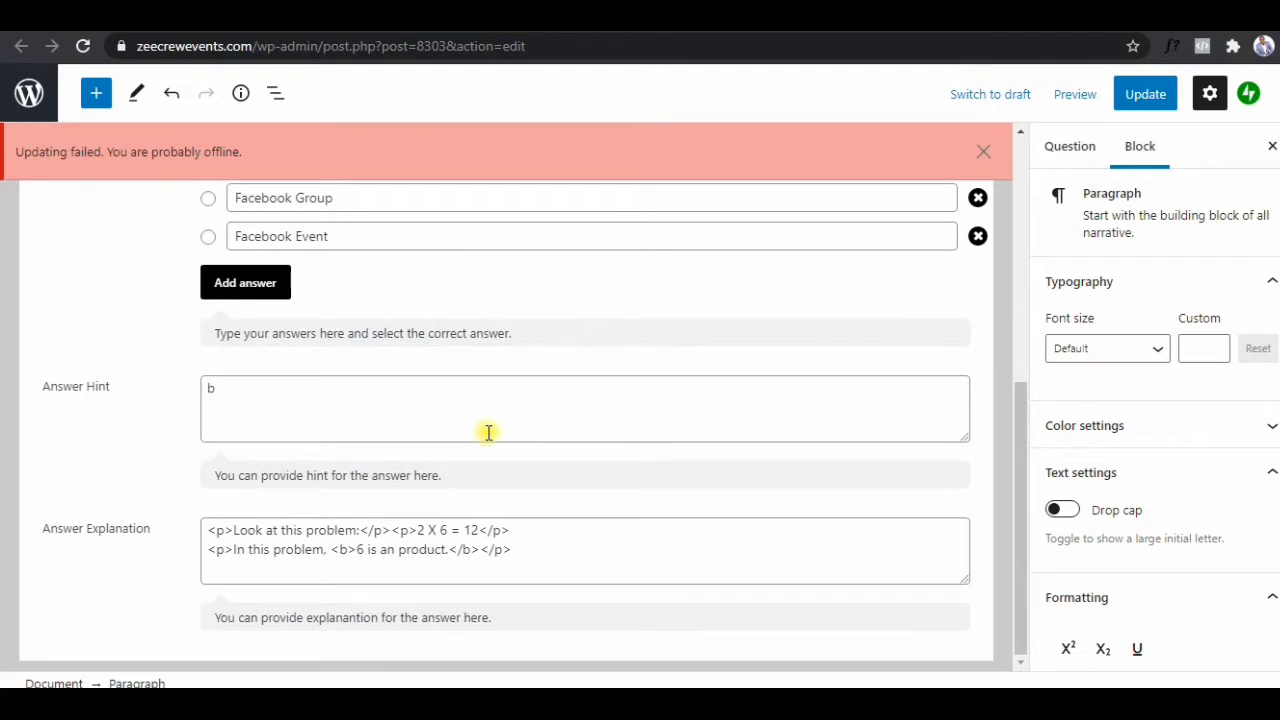
pyautogui.click(435, 537)
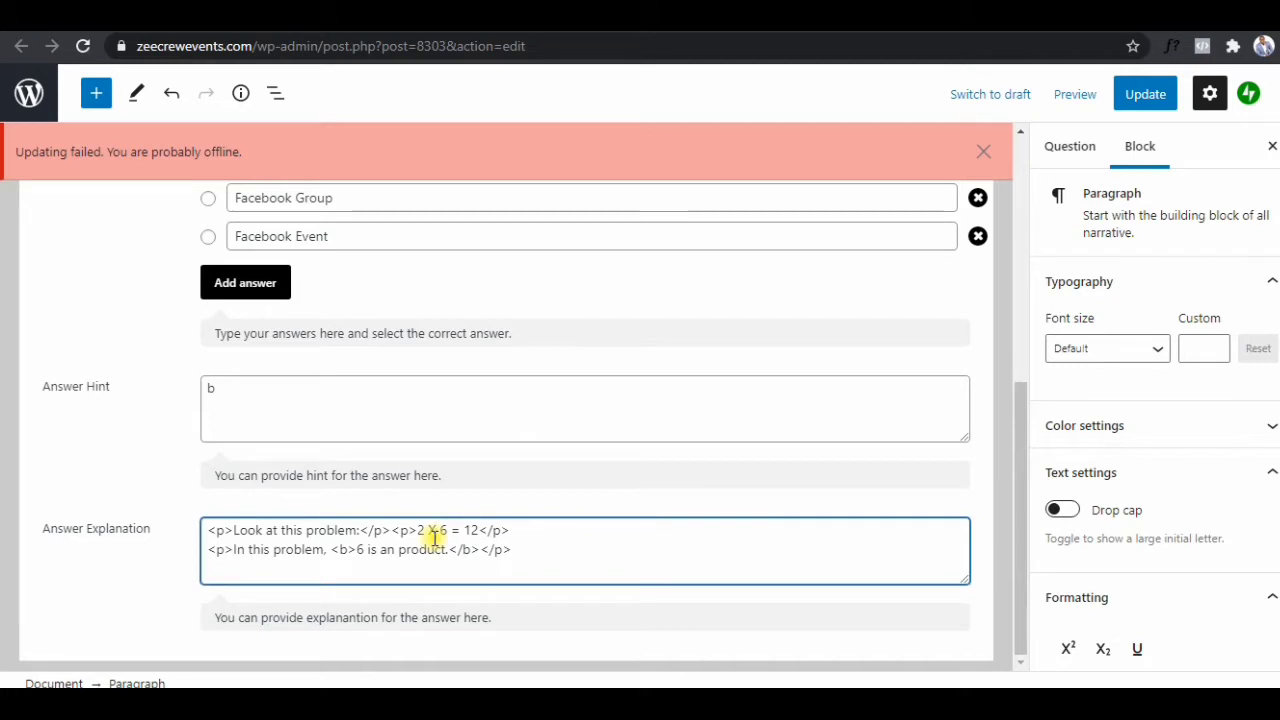
pyautogui.hotkey('ctrl', 'a')
pyautogui.press('BackSpace')
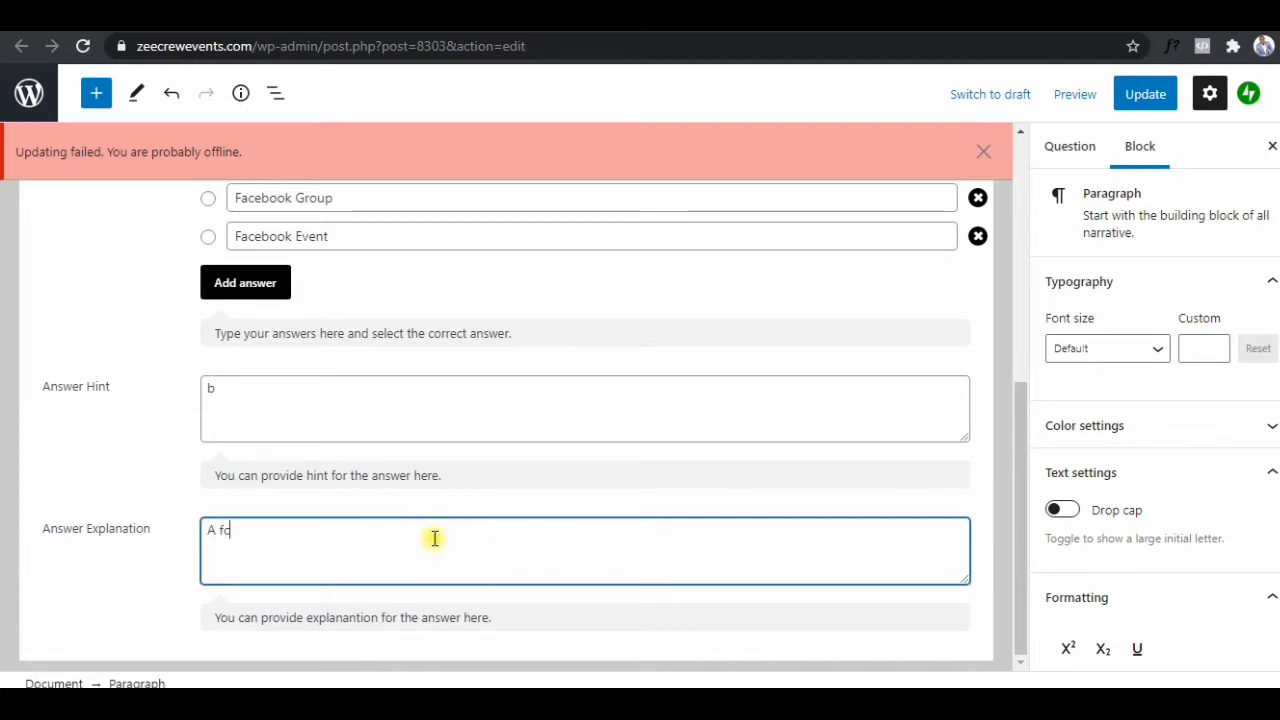
pyautogui.write('A Face')
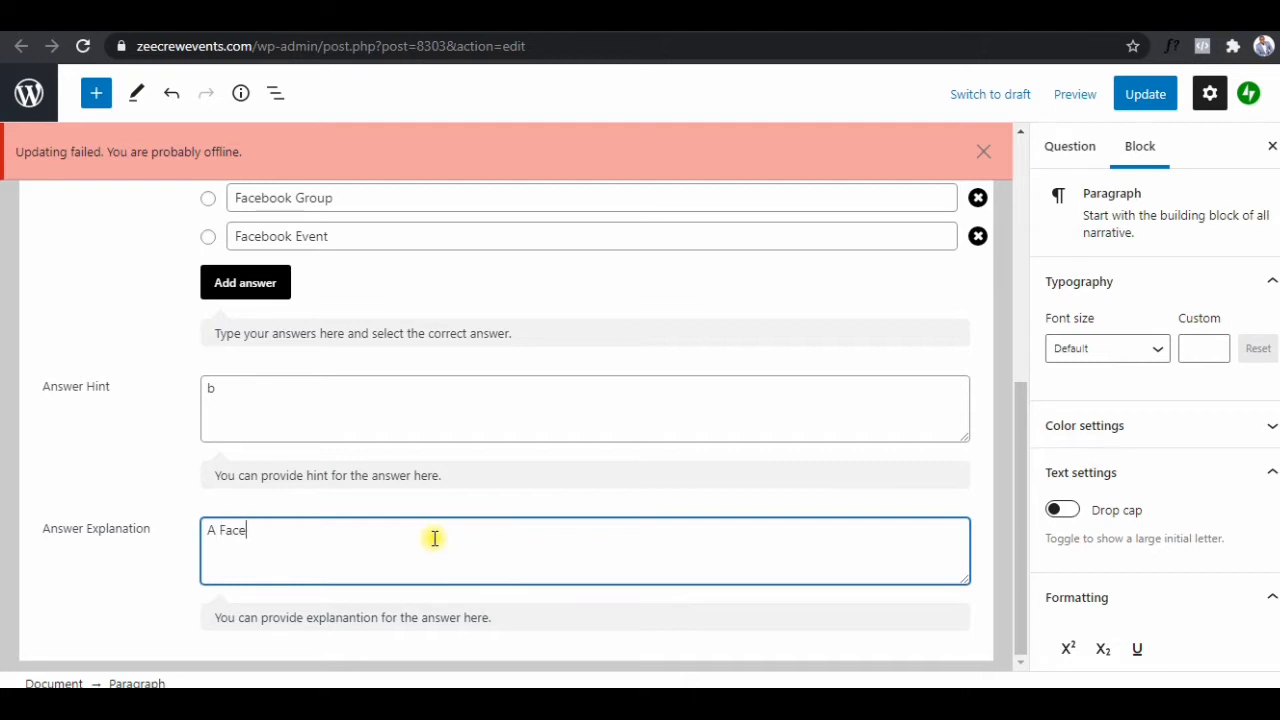
pyautogui.write('book page is the most ')
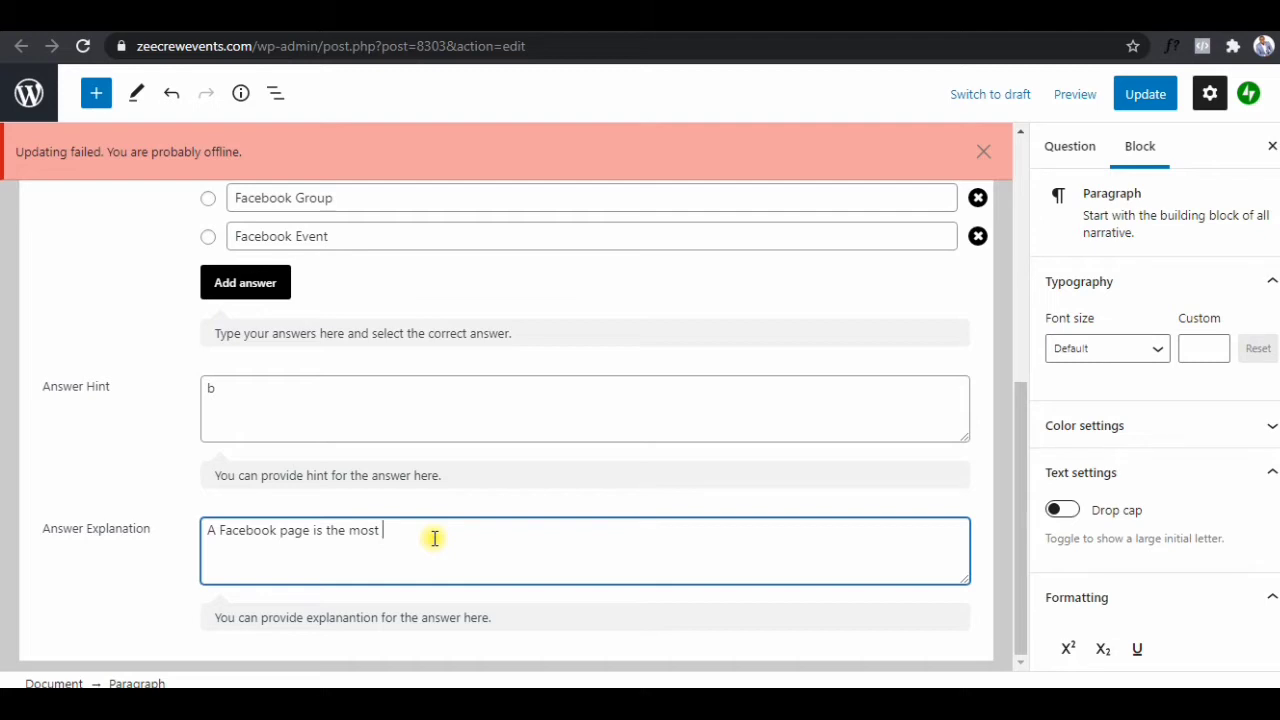
pyautogui.write('important official rep')
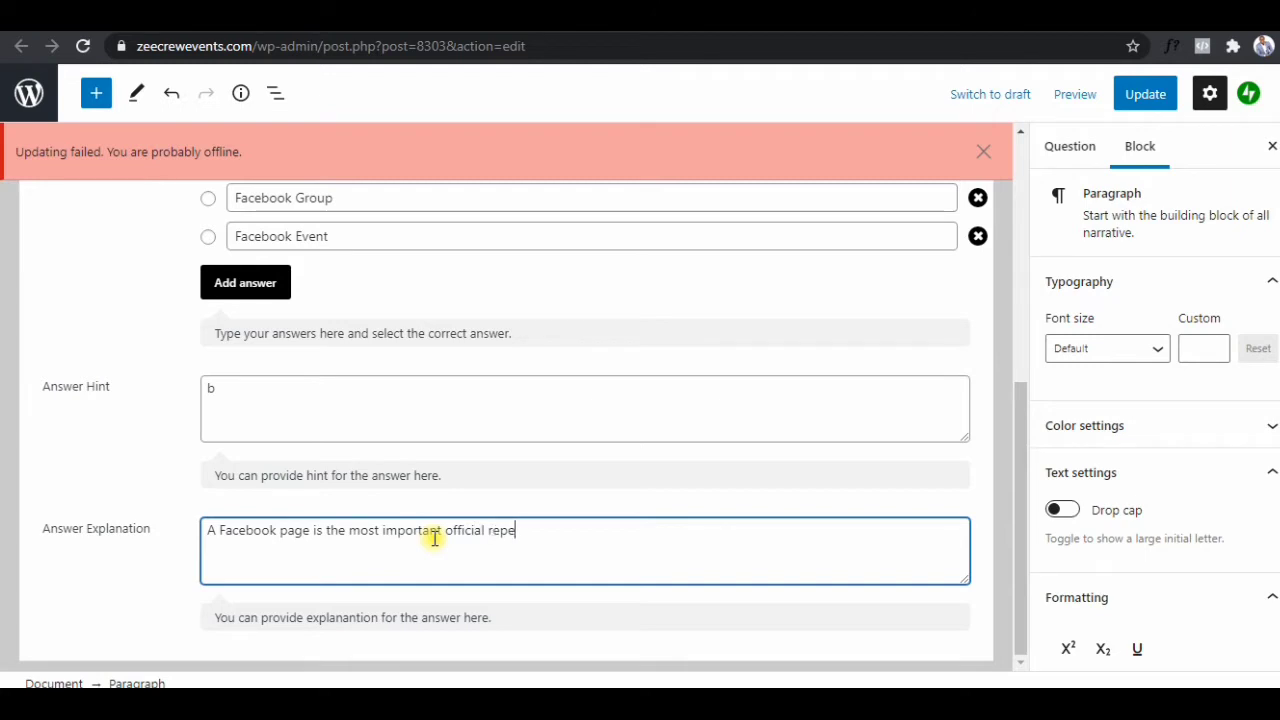
pyautogui.write('resentation of your b')
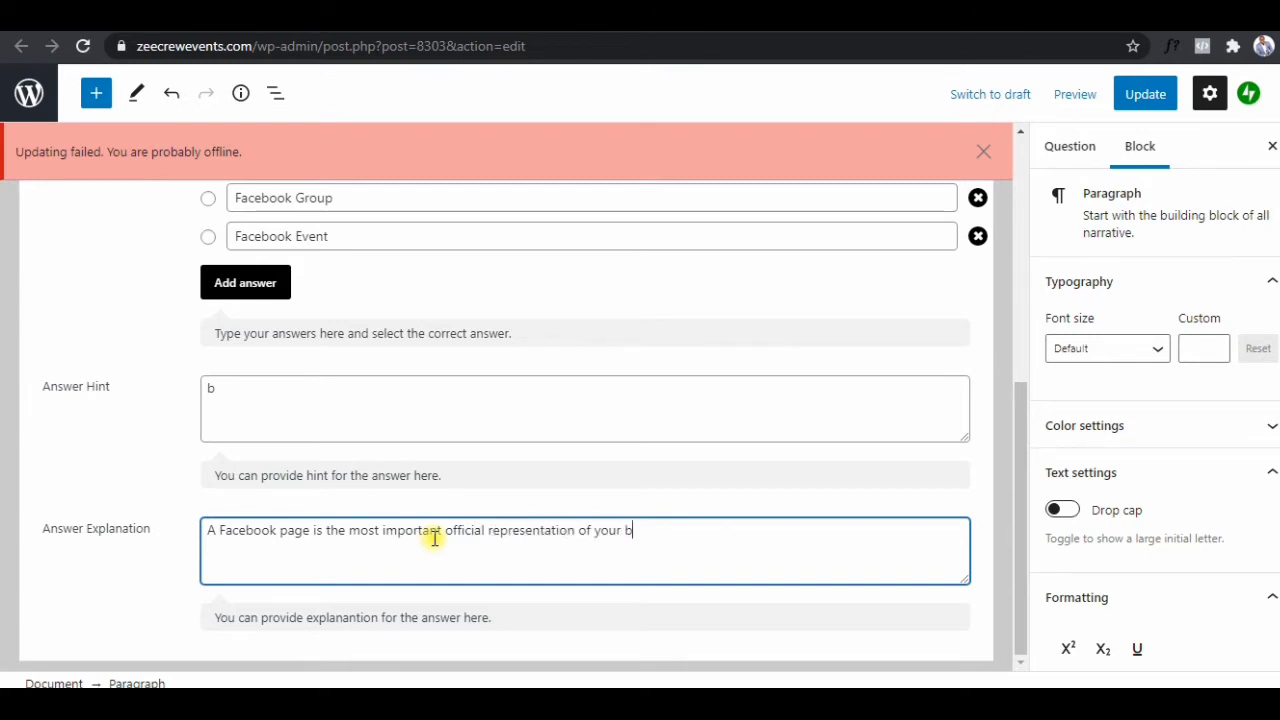
pyautogui.write('rnd ')
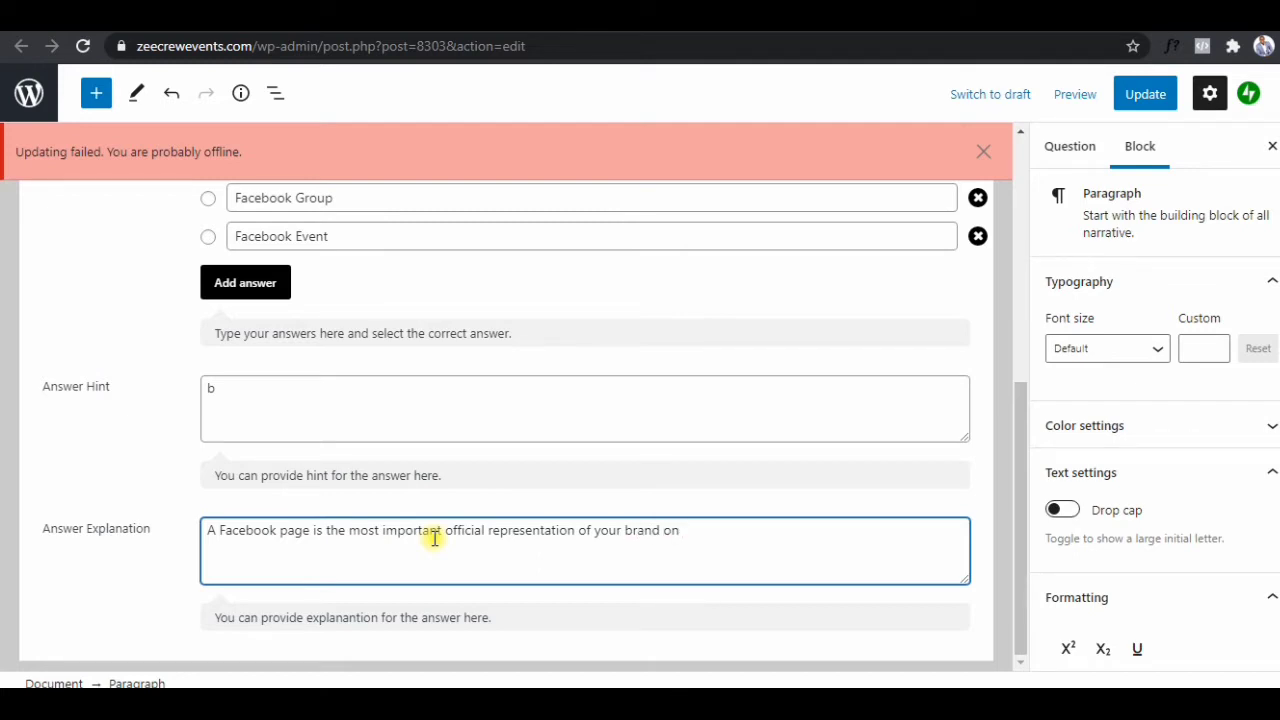
pyautogui.write(' fa Facebook')
pyautogui.click(451, 503)
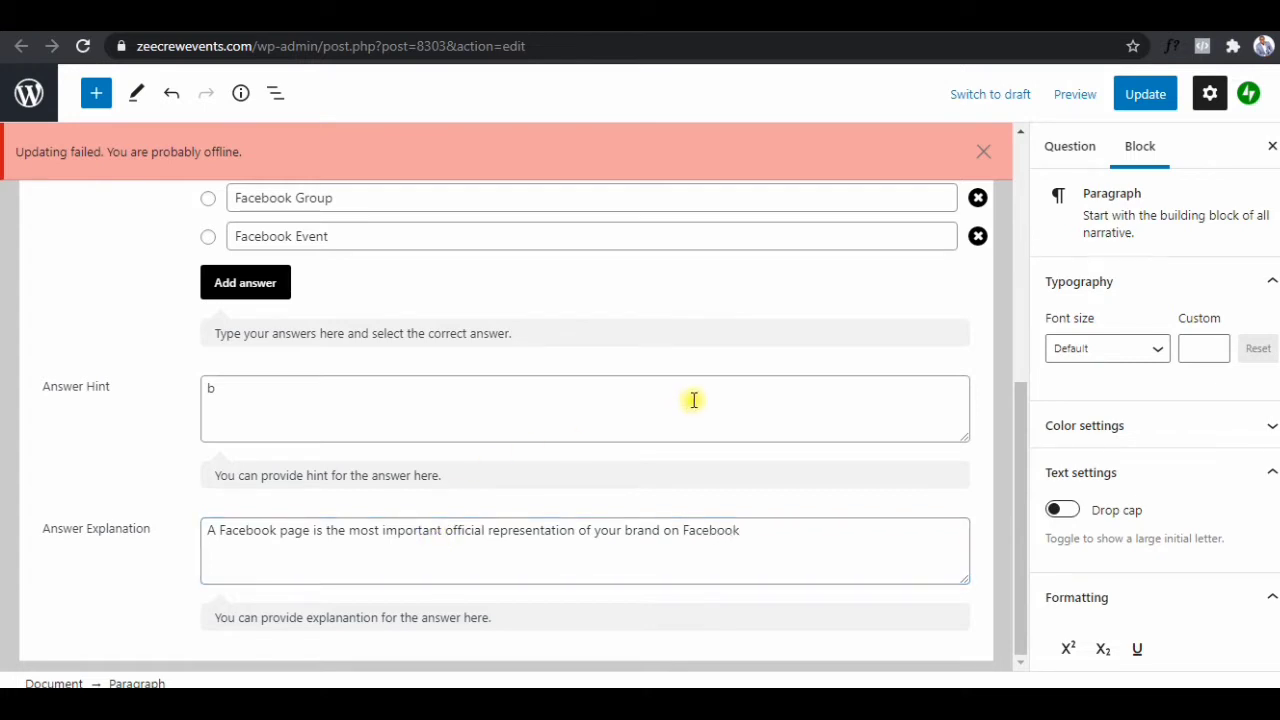
pyautogui.scroll(2, 693, 400)
pyautogui.scroll(3, 693, 400)
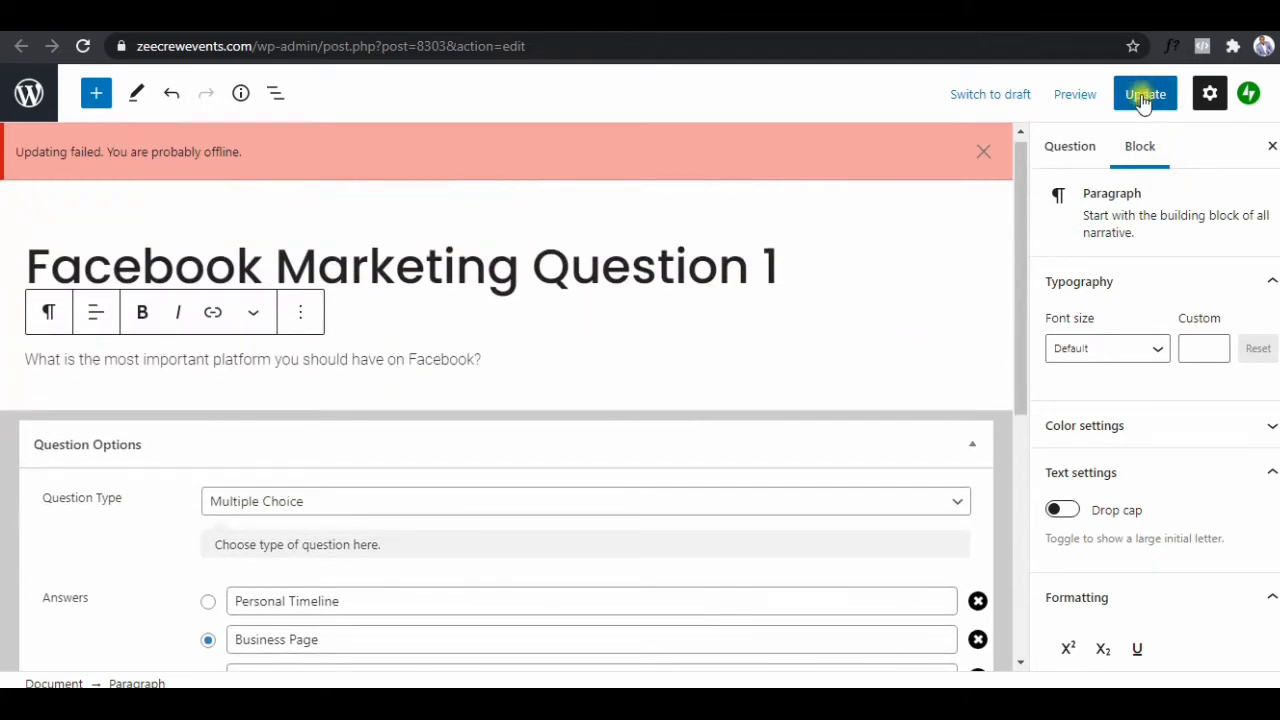
pyautogui.scroll(-5, 820, 320)
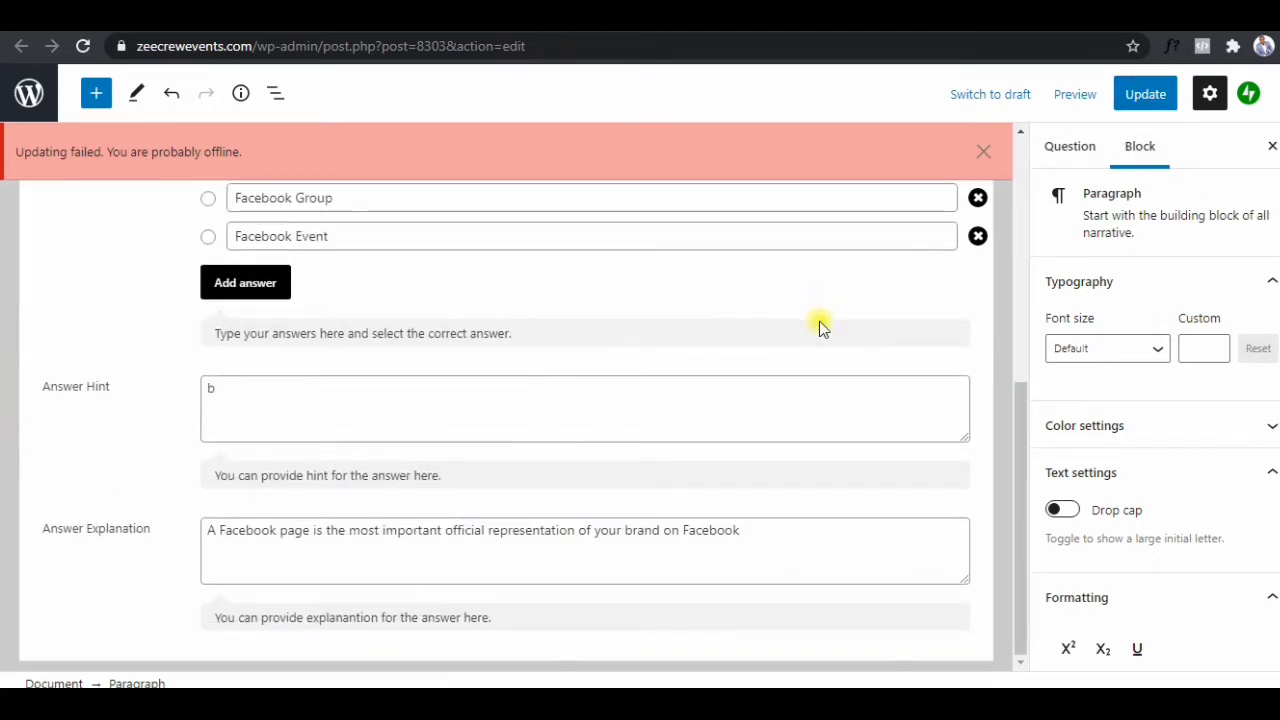
# Clear the answer hint of Facebook Marketing Question 1 and update the question.
pyautogui.scroll(2, 820, 325)
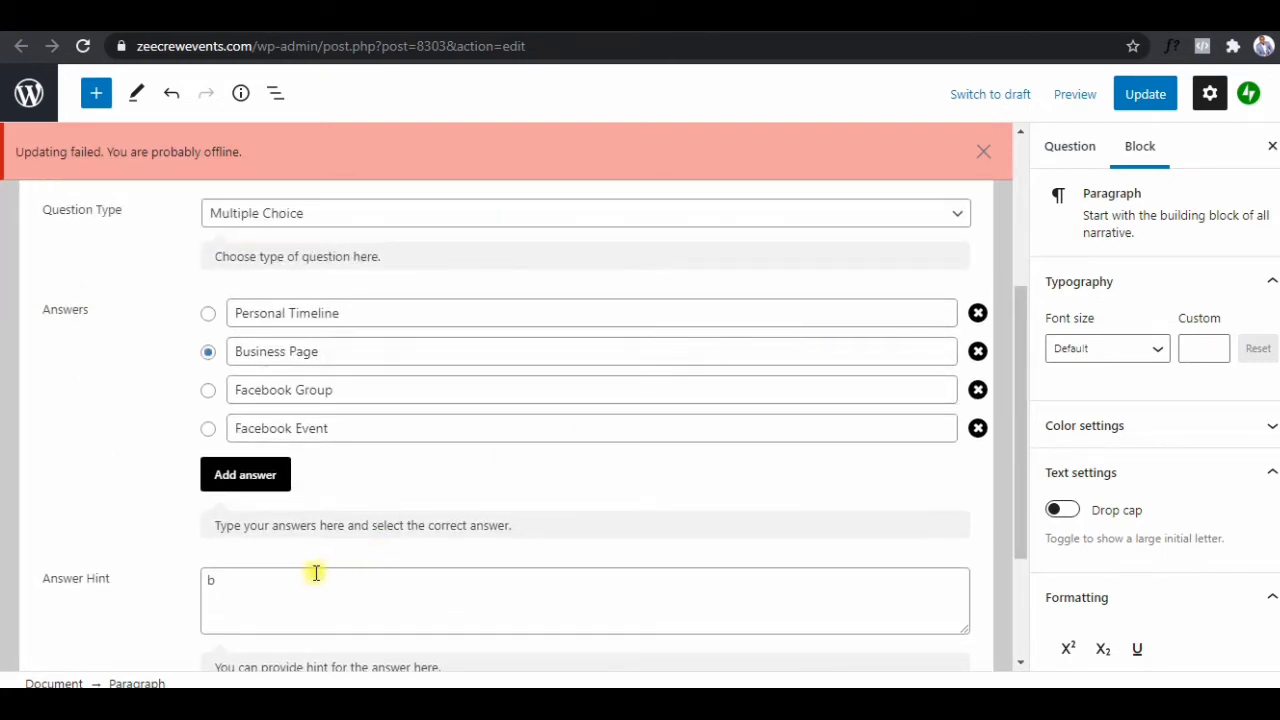
pyautogui.click(316, 573)
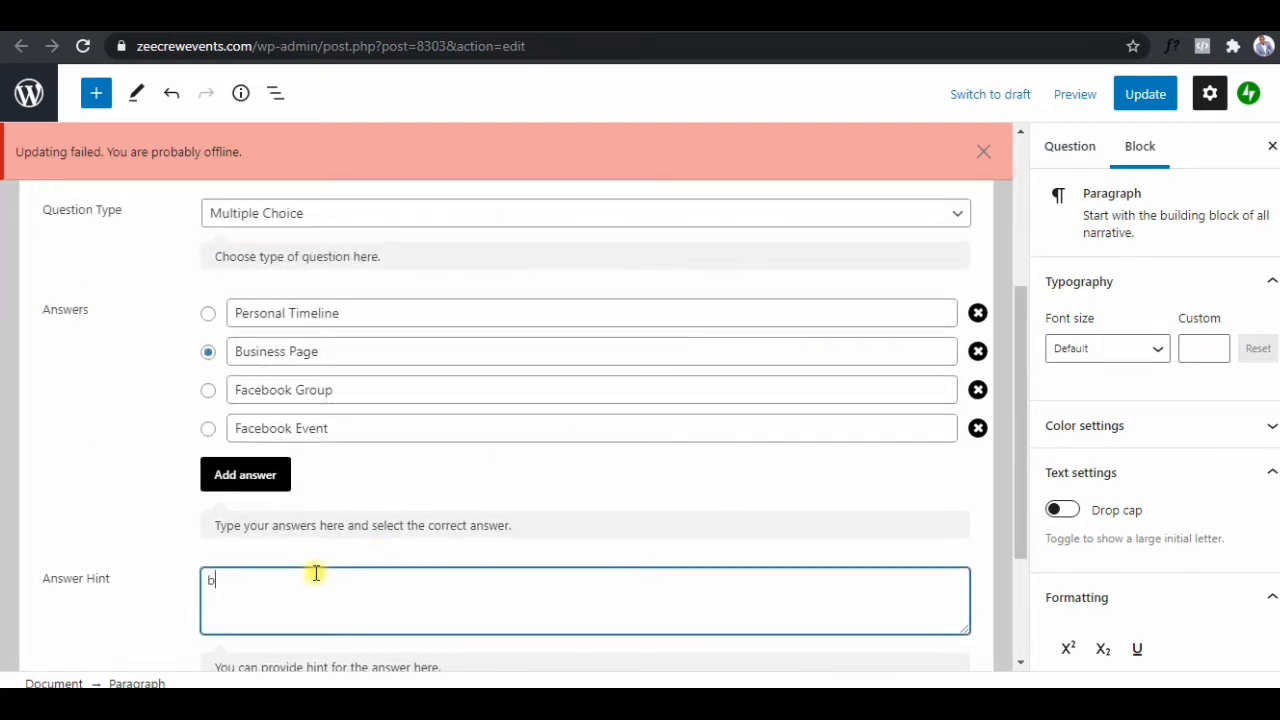
pyautogui.scroll(-2, 657, 483)
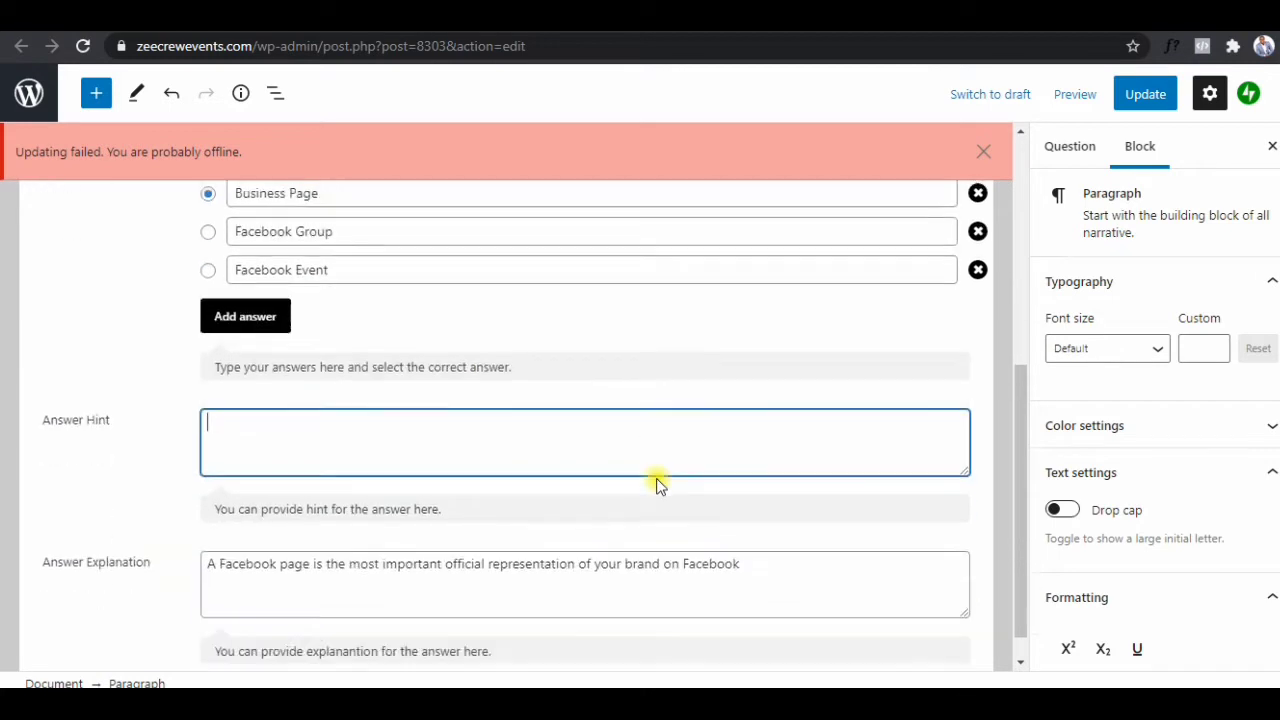
pyautogui.scroll(3, 657, 483)
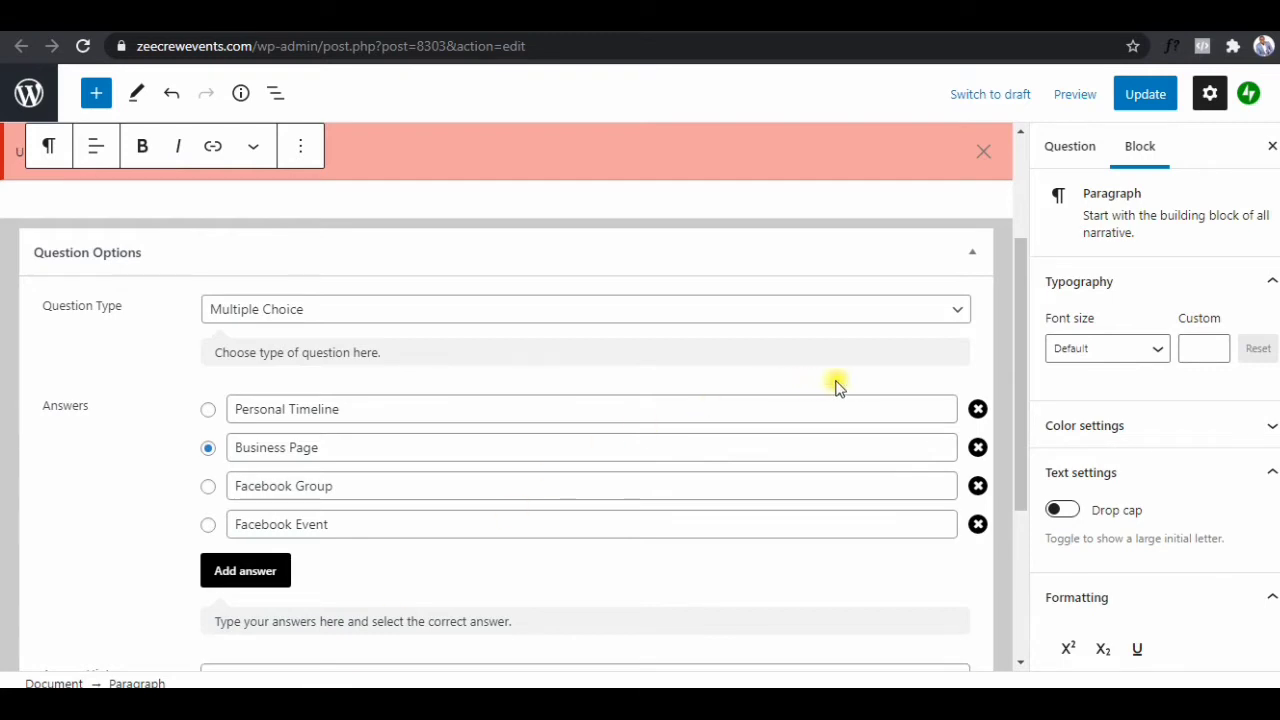
pyautogui.scroll(2, 840, 380)
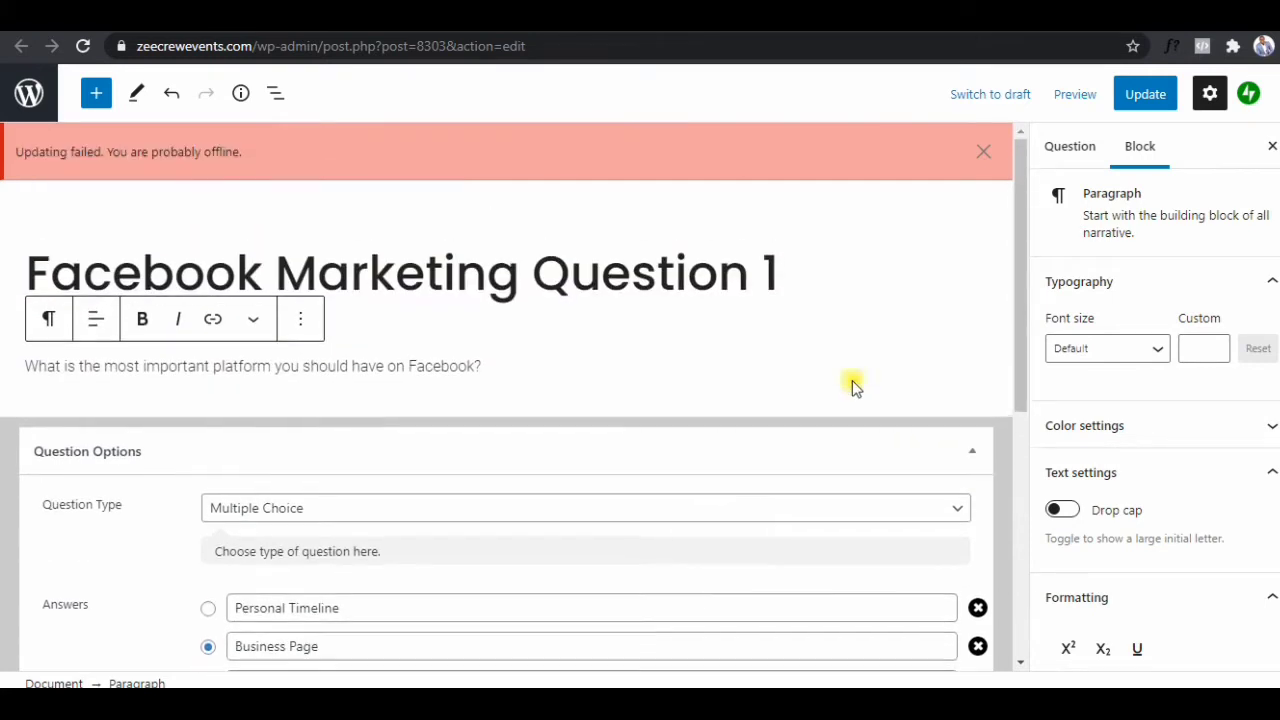
pyautogui.click(1131, 95)
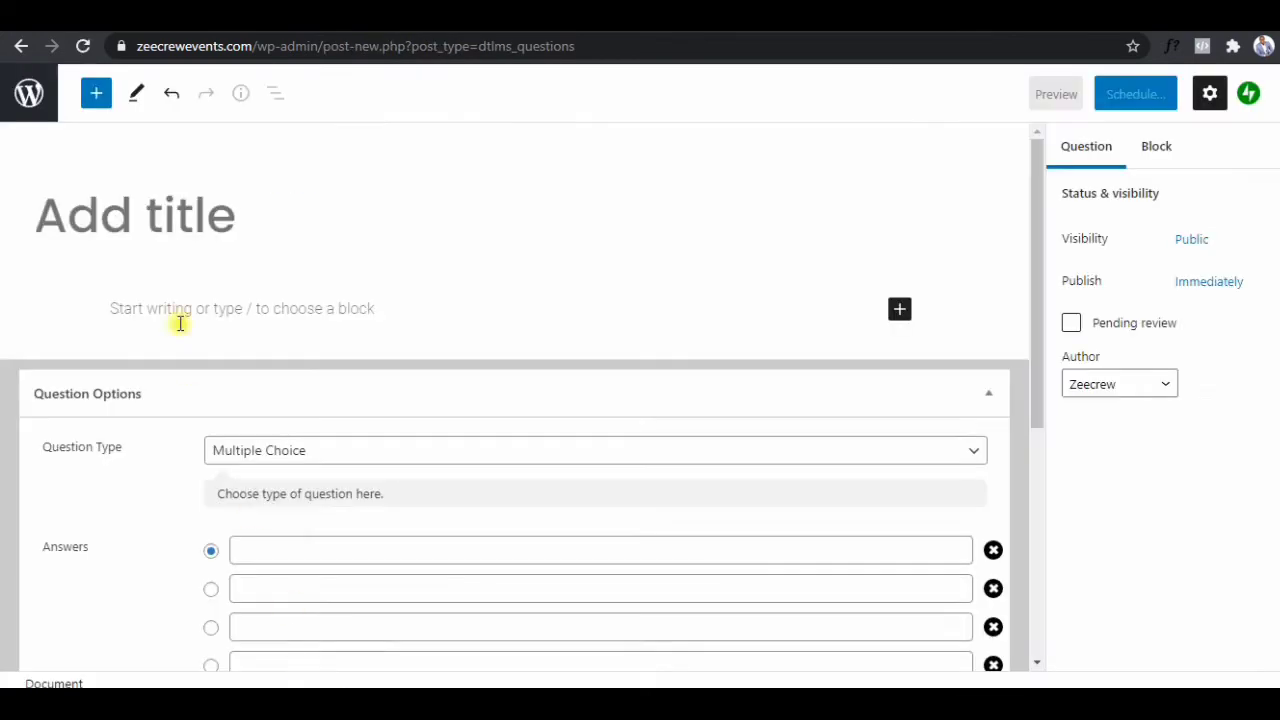
# Title the new question "Facebook Marketing Question 2".
pyautogui.click(174, 226)
pyautogui.write('Facebook ')
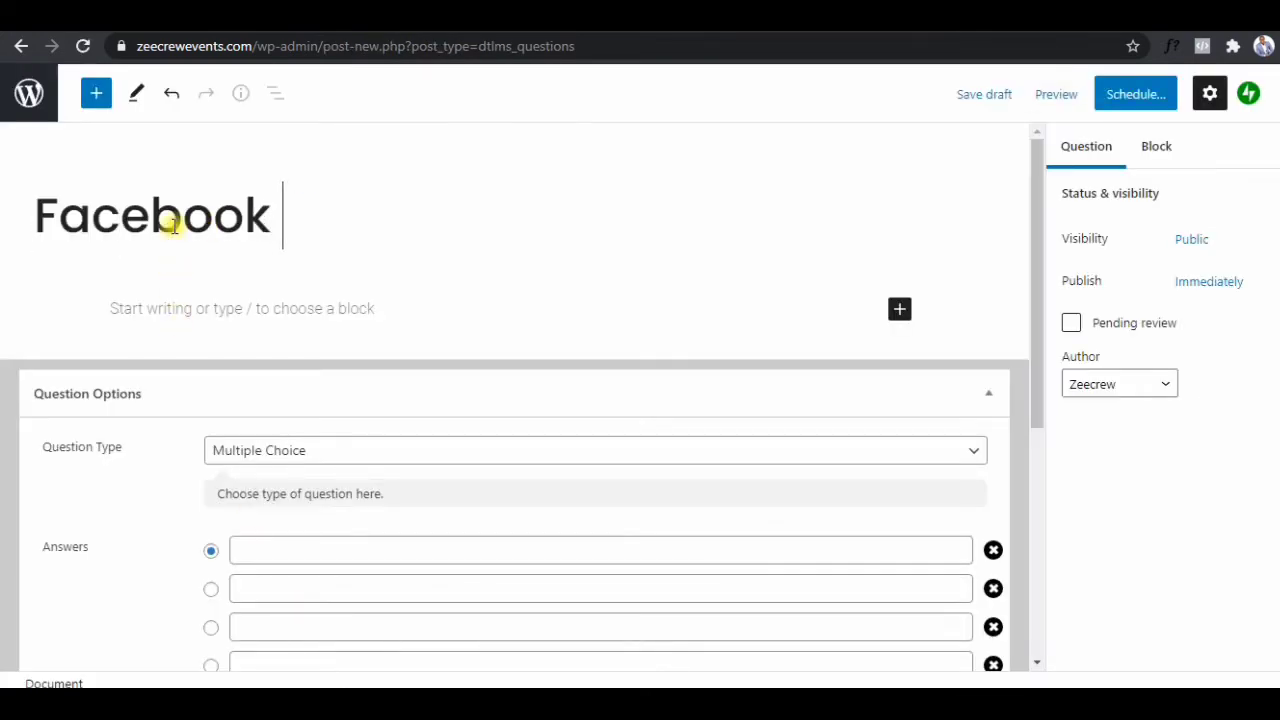
pyautogui.write('Marketing ')
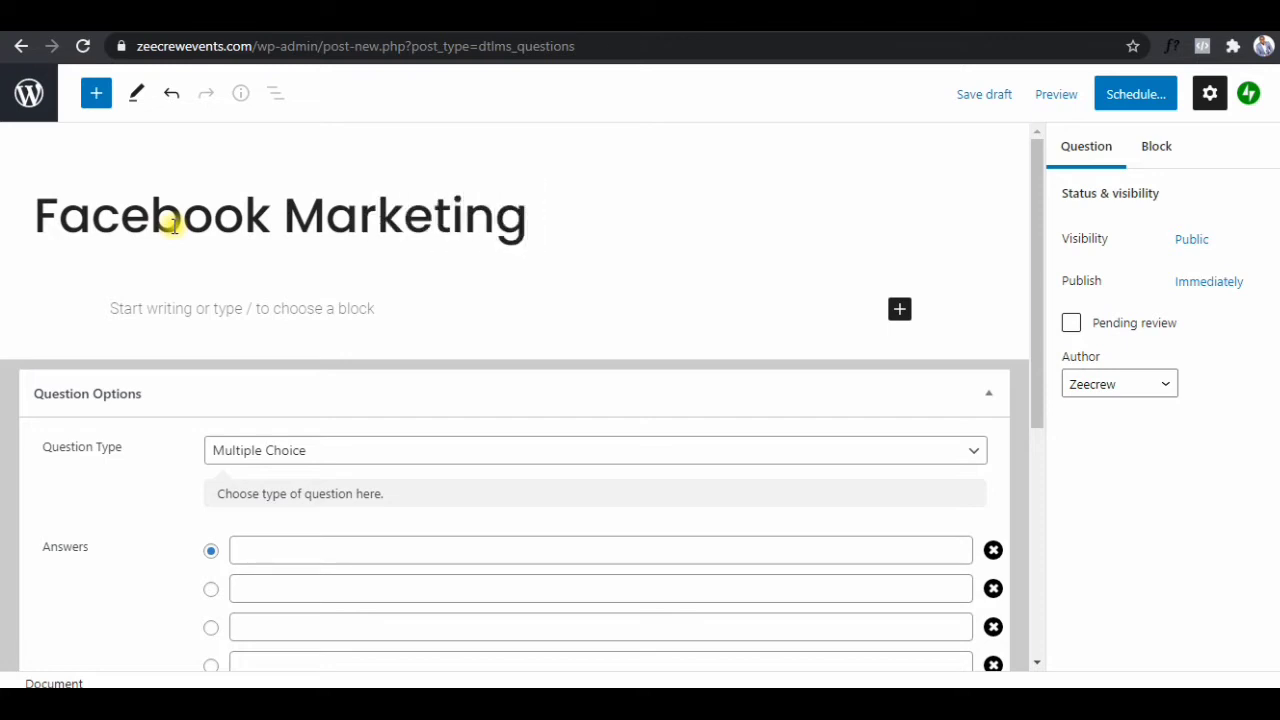
pyautogui.write('Question ')
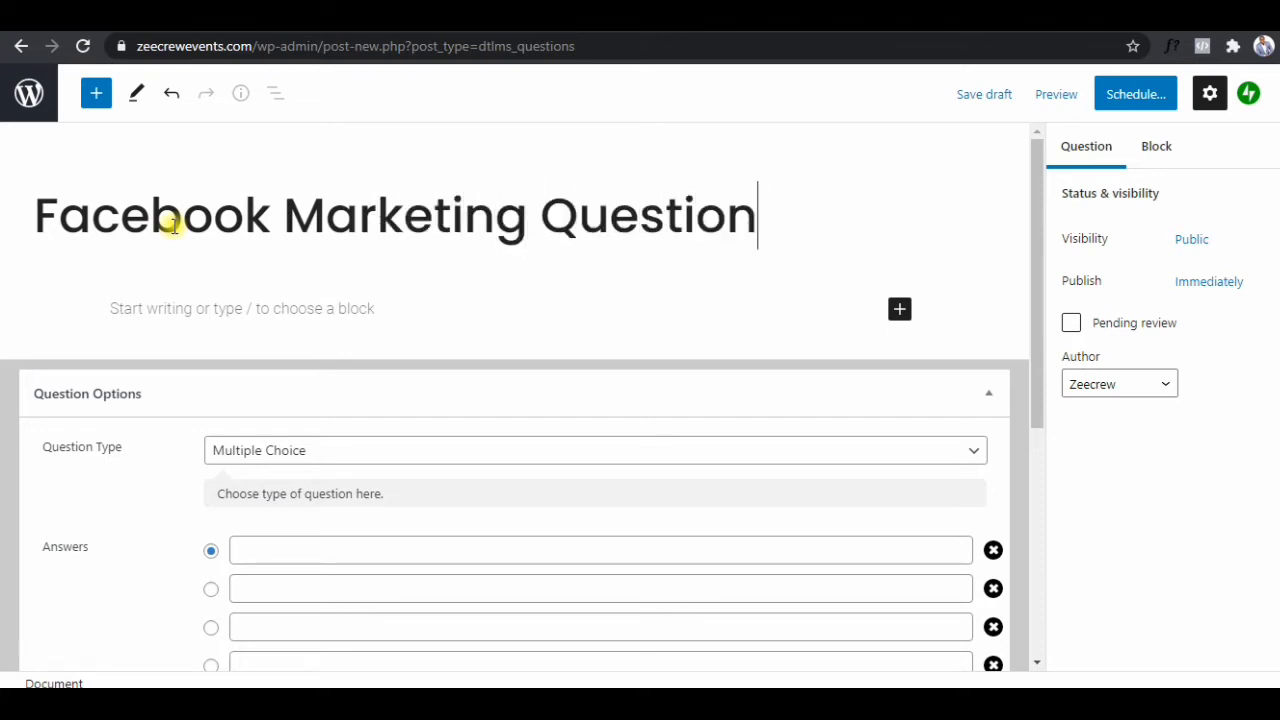
pyautogui.write('2')
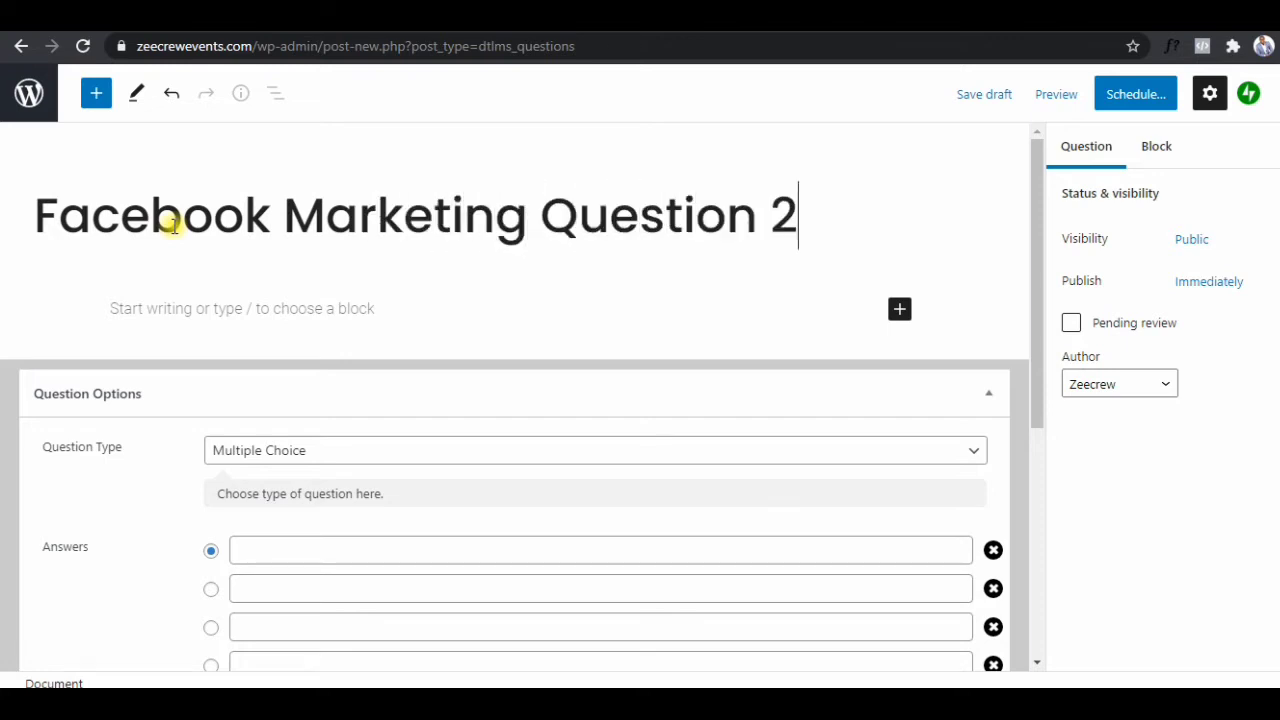
# Write "What the most effective way to reach a huge portion of your audience on Facebook" as the question text below the title.
pyautogui.click(250, 301)
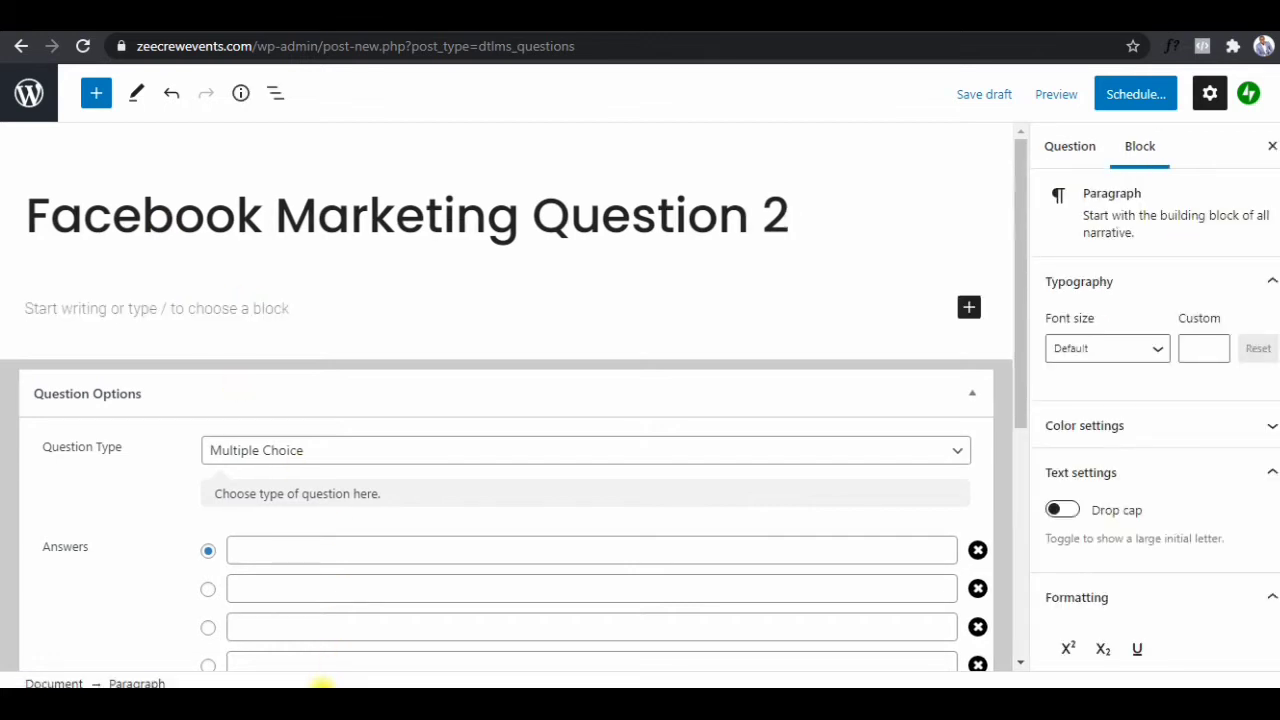
pyautogui.click(240, 314)
pyautogui.write('Wha')
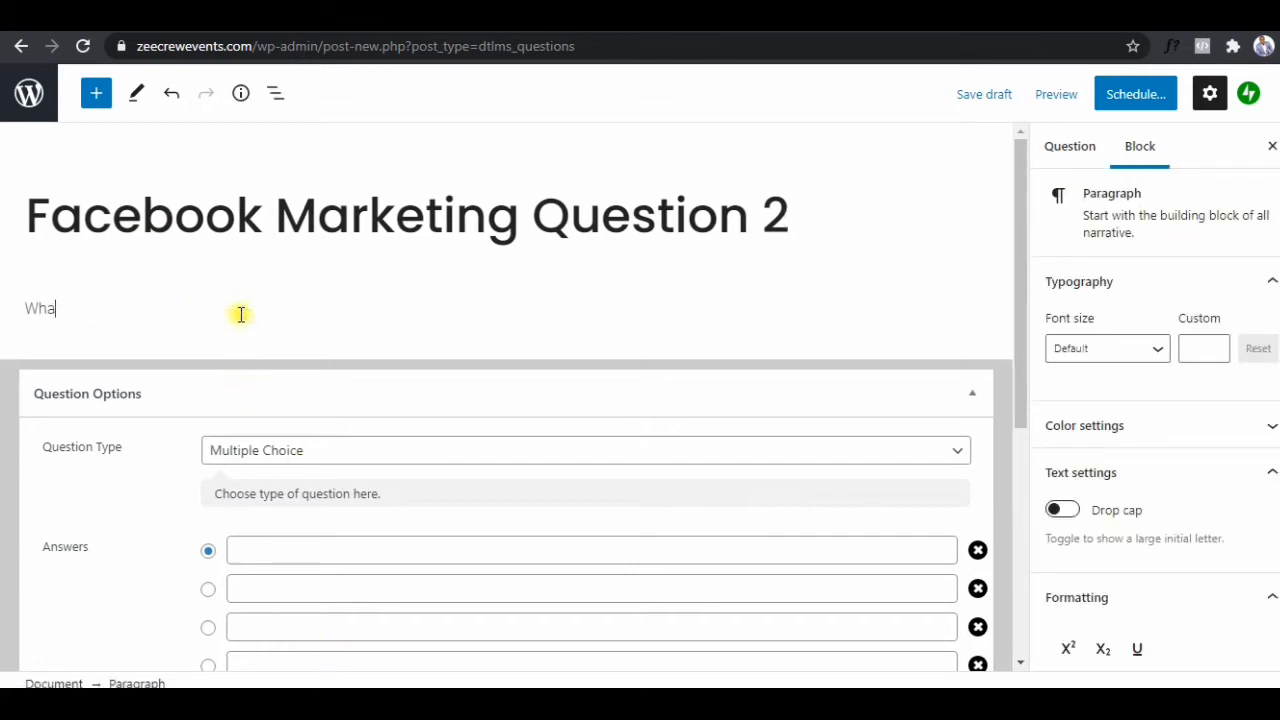
pyautogui.write('t the most effective ')
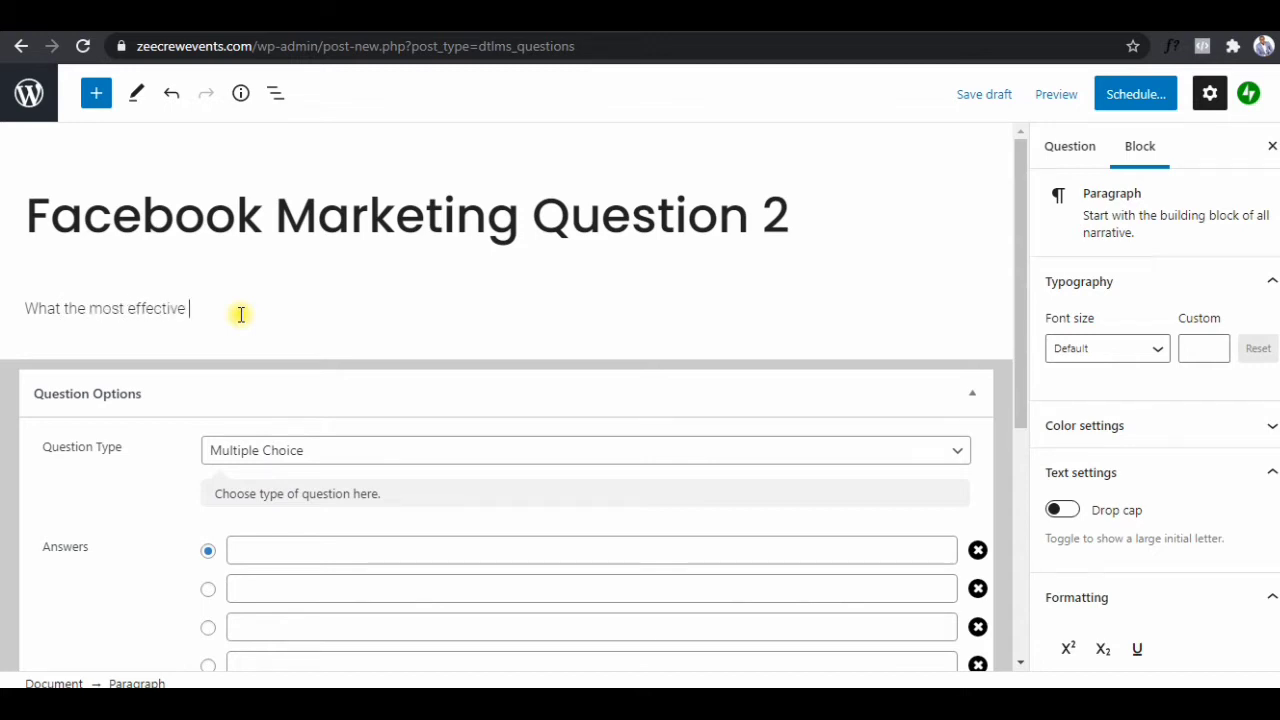
pyautogui.write('way to reach')
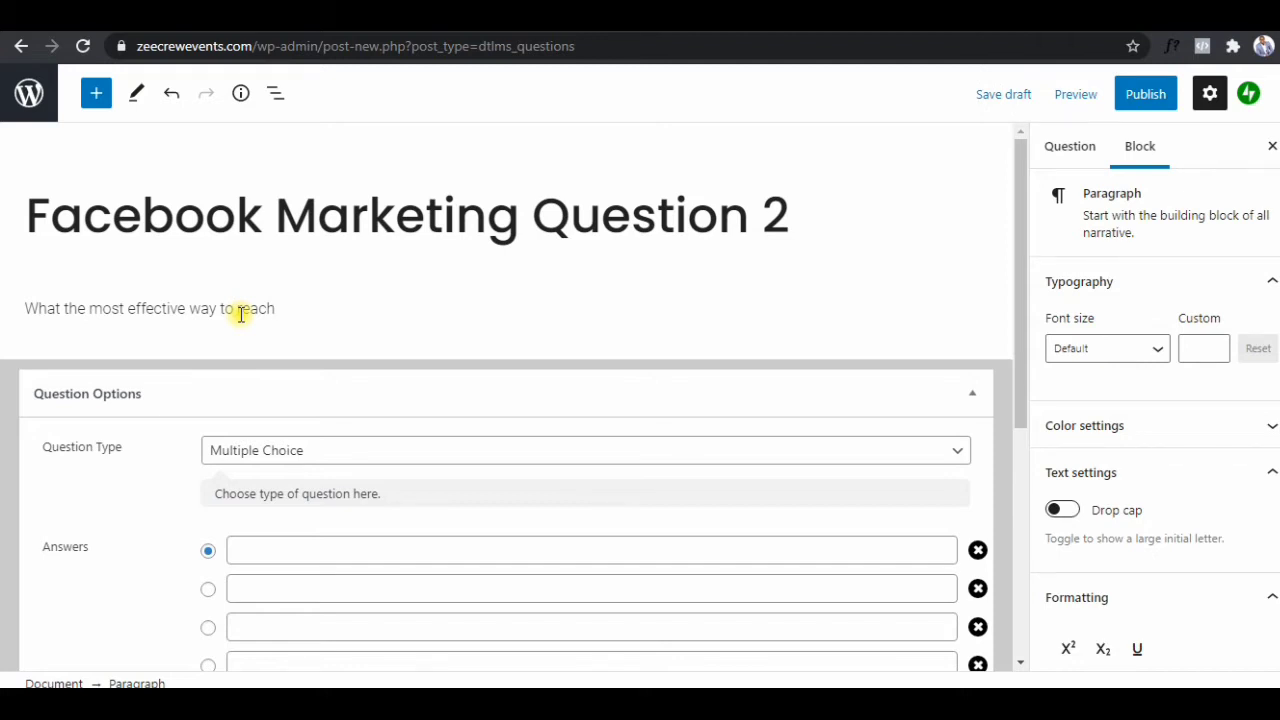
pyautogui.write('huge port')
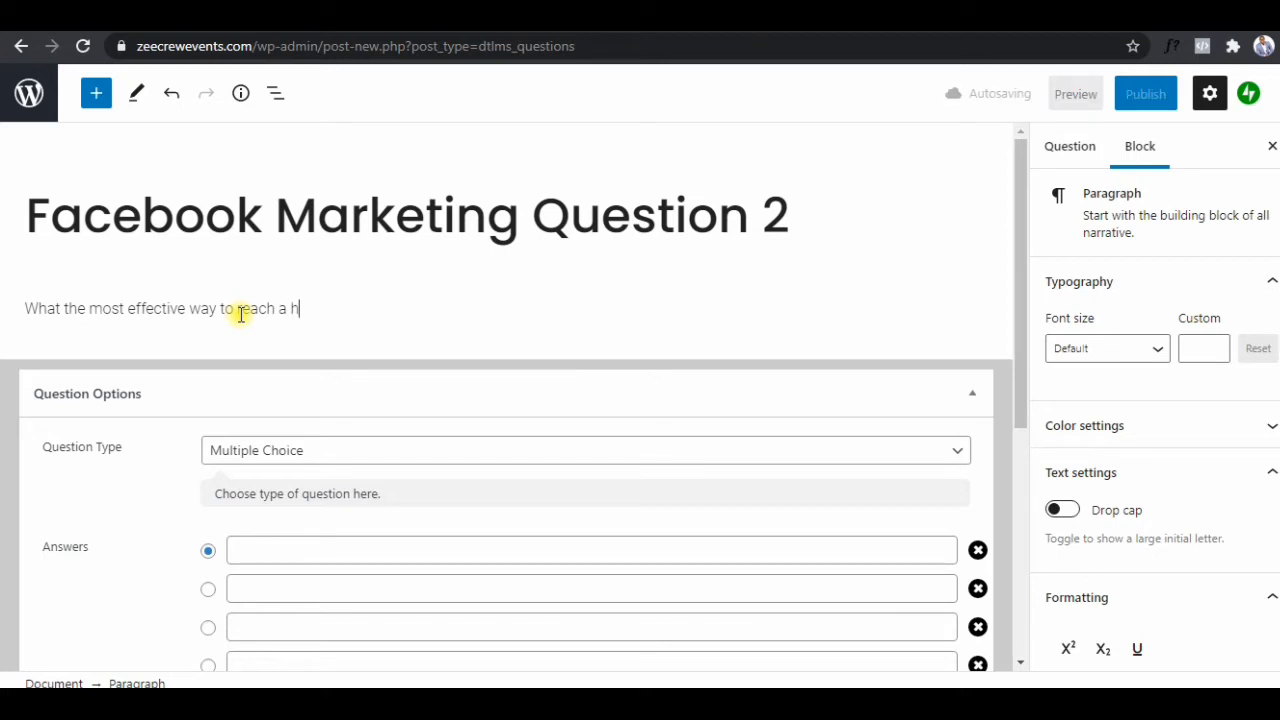
pyautogui.write('io')
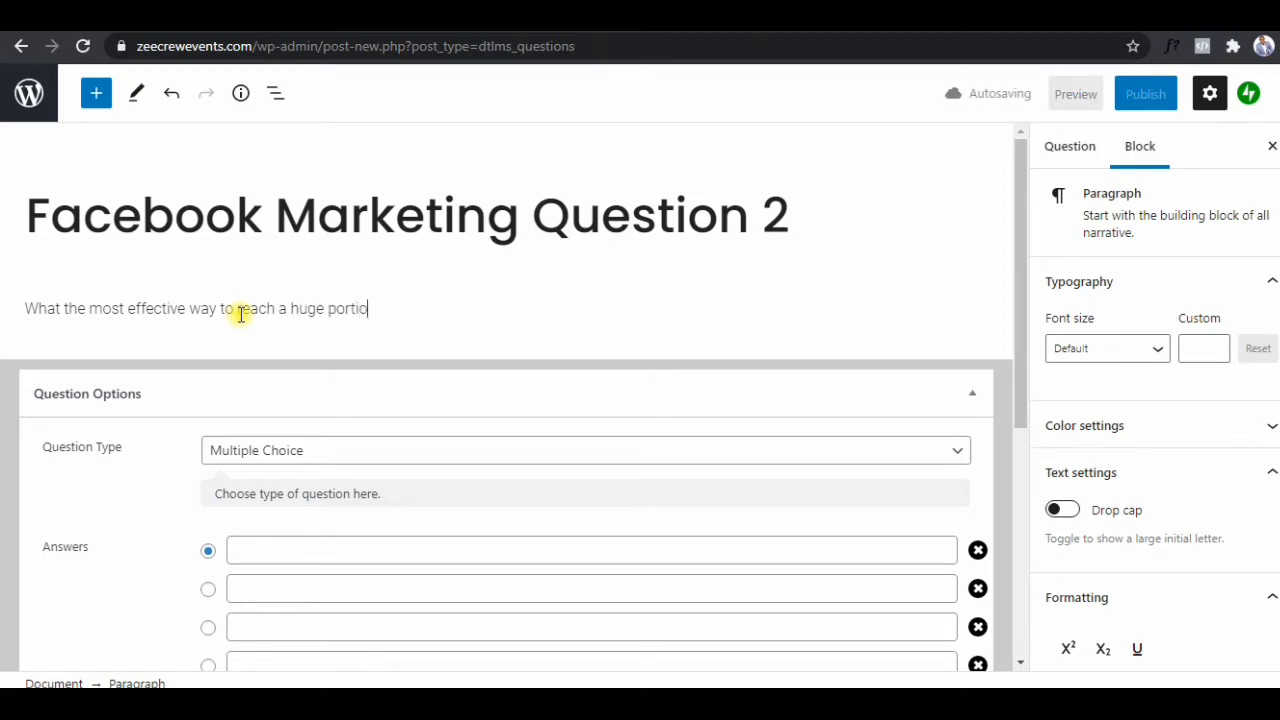
pyautogui.write('n of your audience o')
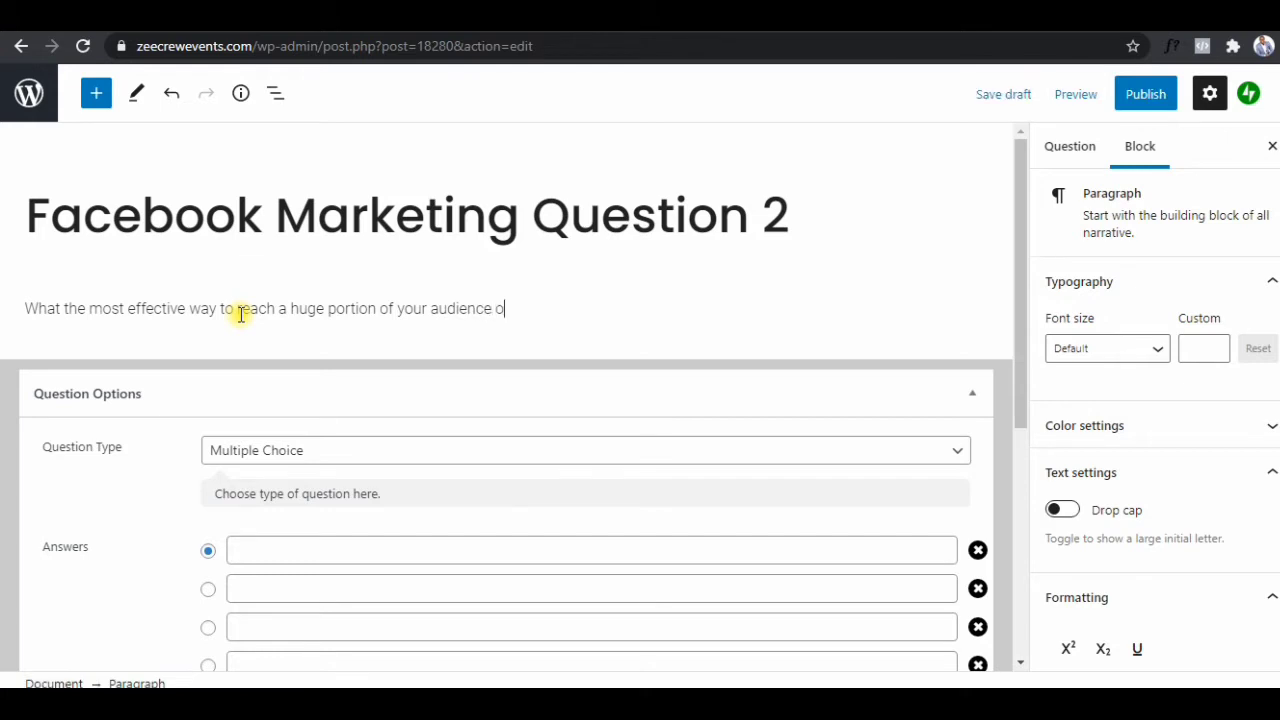
pyautogui.write('n Facebook')
# Enter "Facebook Audience Insight" as the first answer and "Facebook Ads" as the second answer.
pyautogui.scroll(-2, 241, 313)
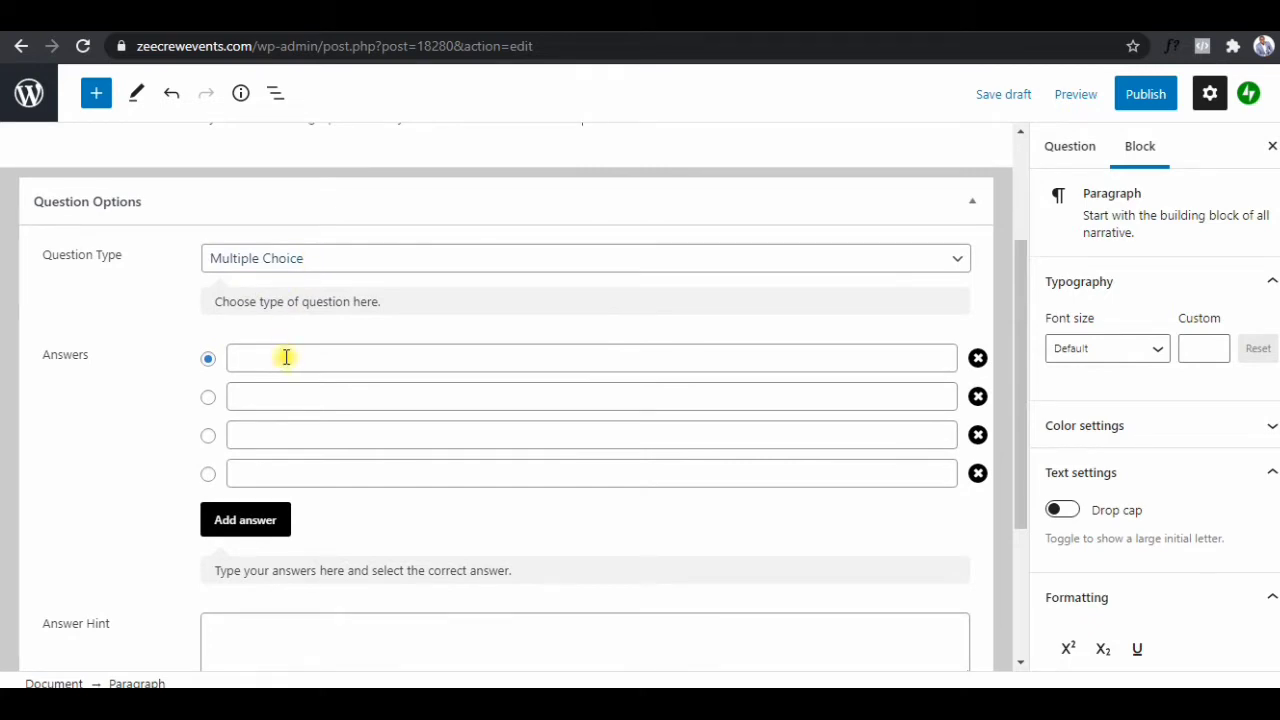
pyautogui.scroll(2, 363, 314)
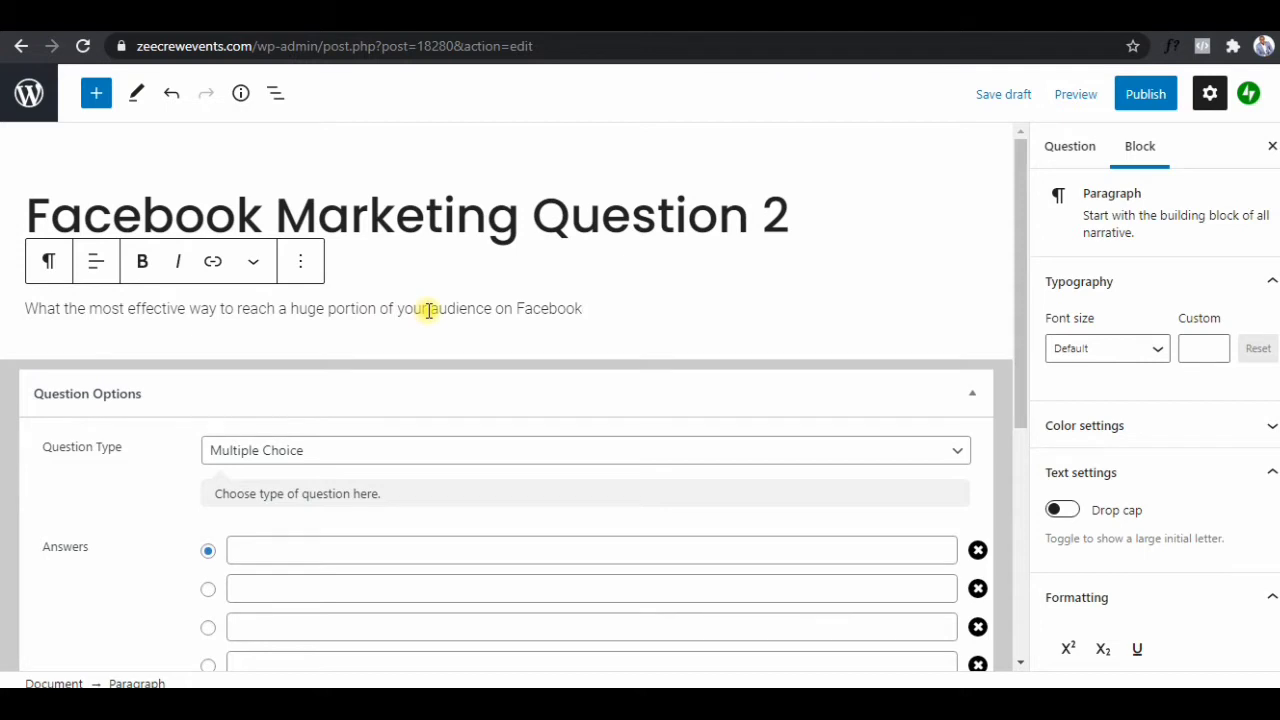
pyautogui.scroll(-2, 428, 310)
pyautogui.click(299, 360)
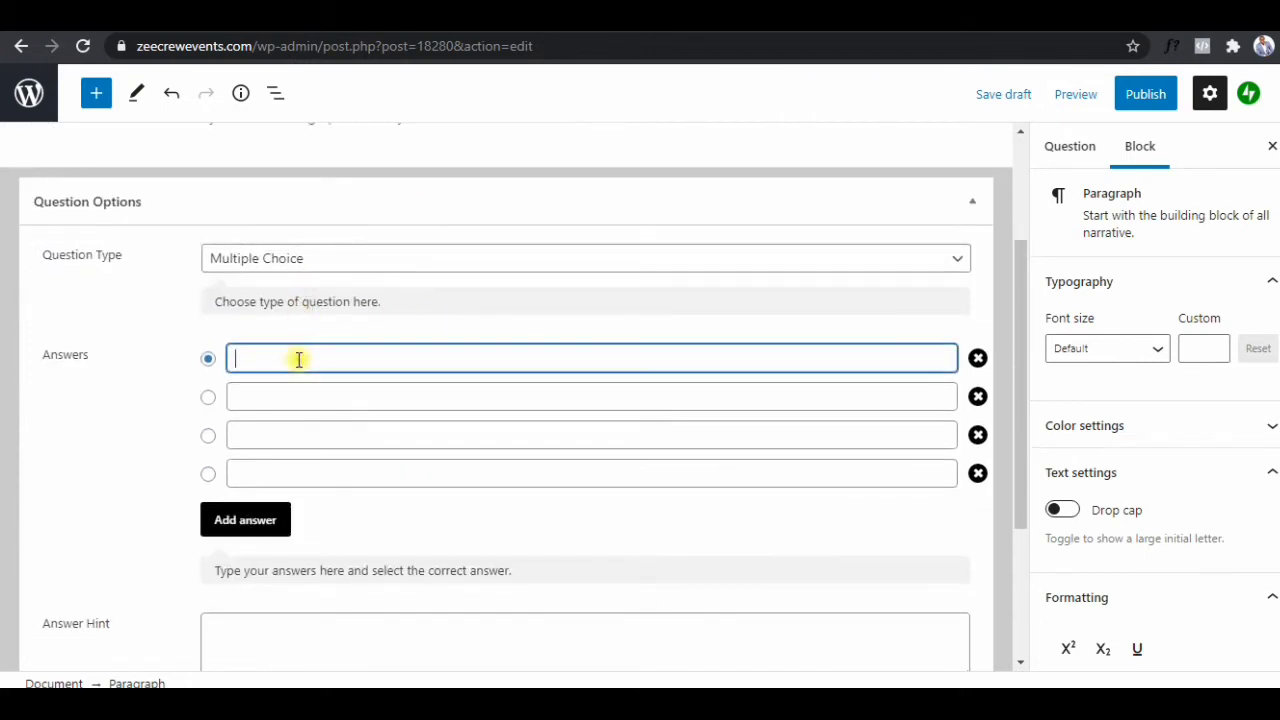
pyautogui.write('Facebook Audience Insight')
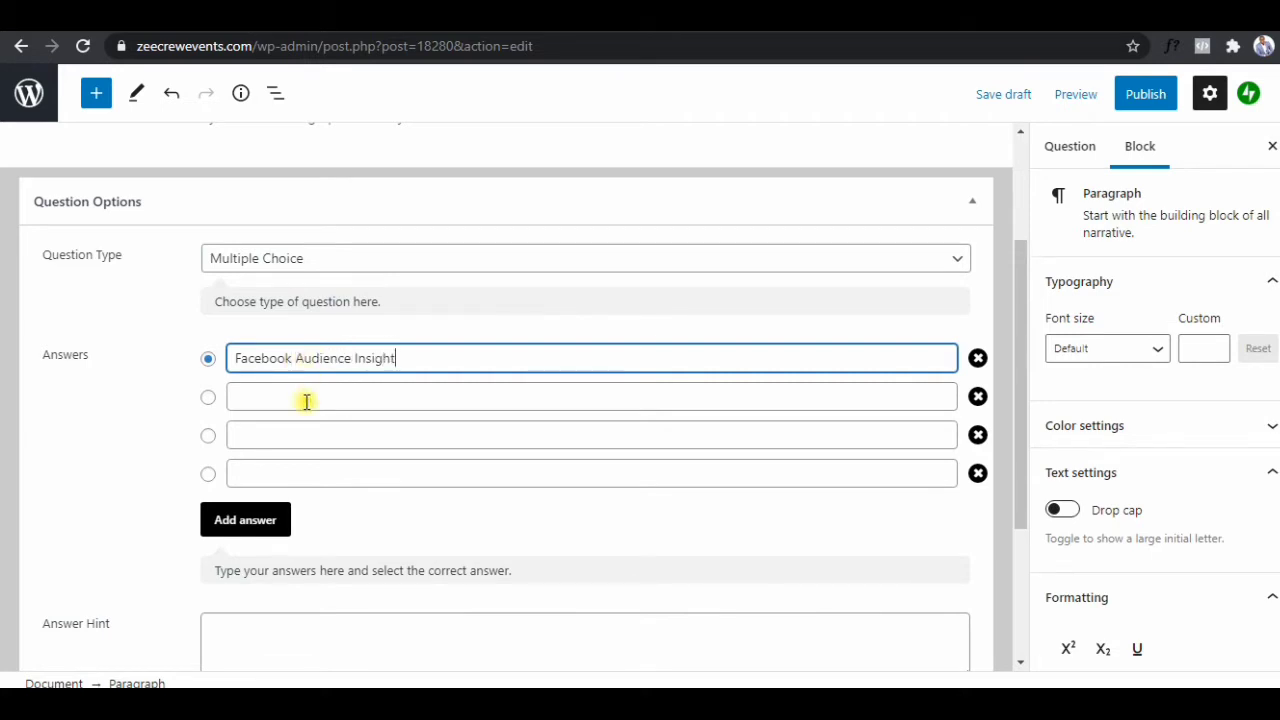
pyautogui.click(306, 399)
pyautogui.write('Face')
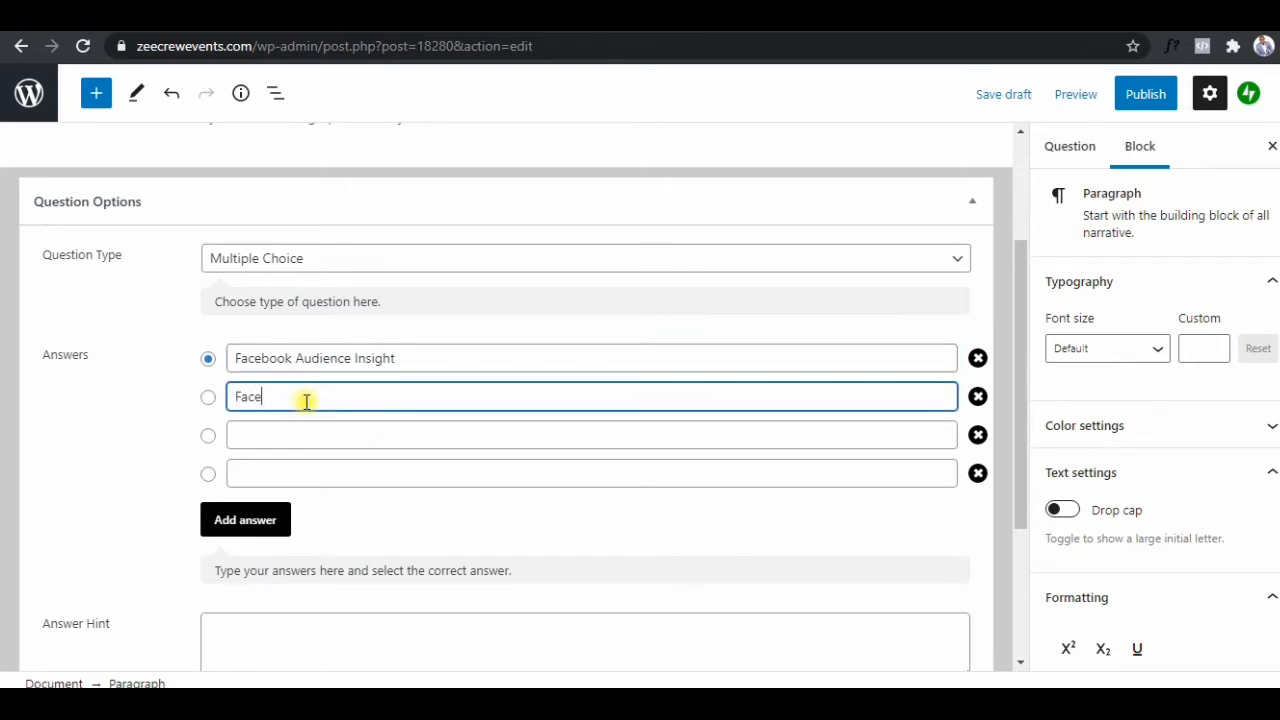
pyautogui.write('book Ads')
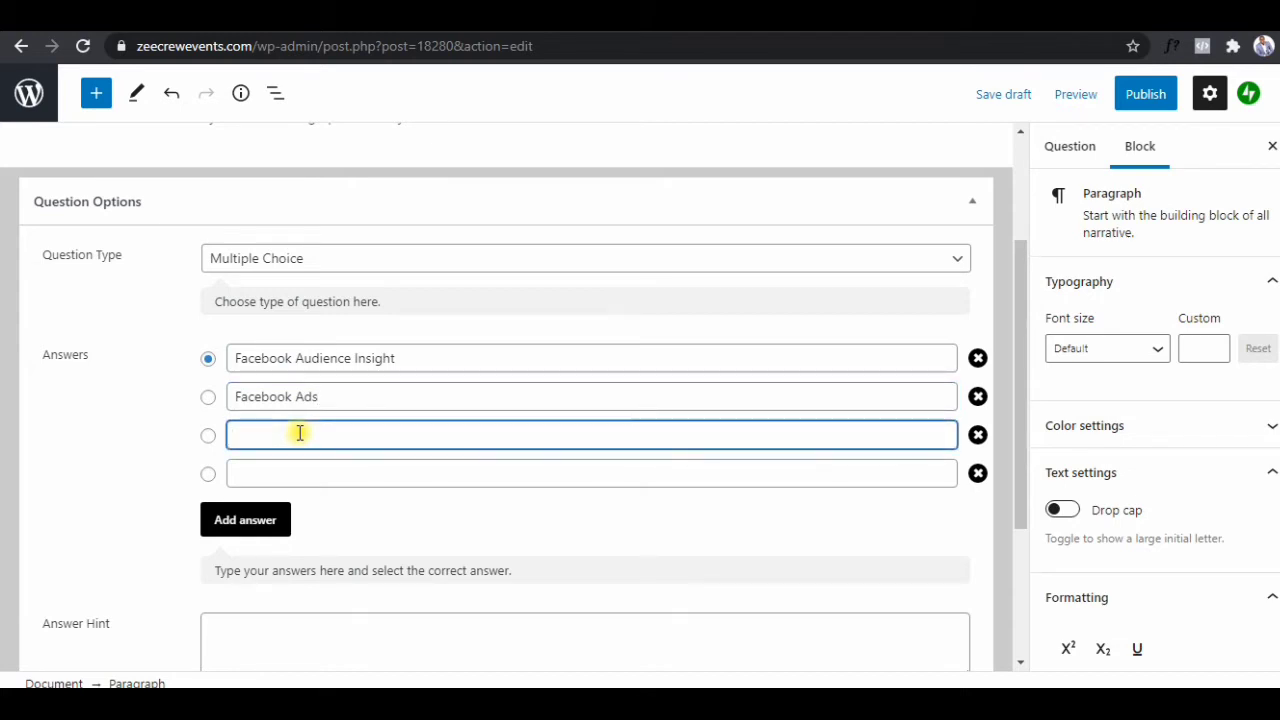
# Enter "Facebook Groups" and "Content creation" as the third and fourth answers, and mark Facebook Ads as the correct answer.
pyautogui.write('Facebook Groups')
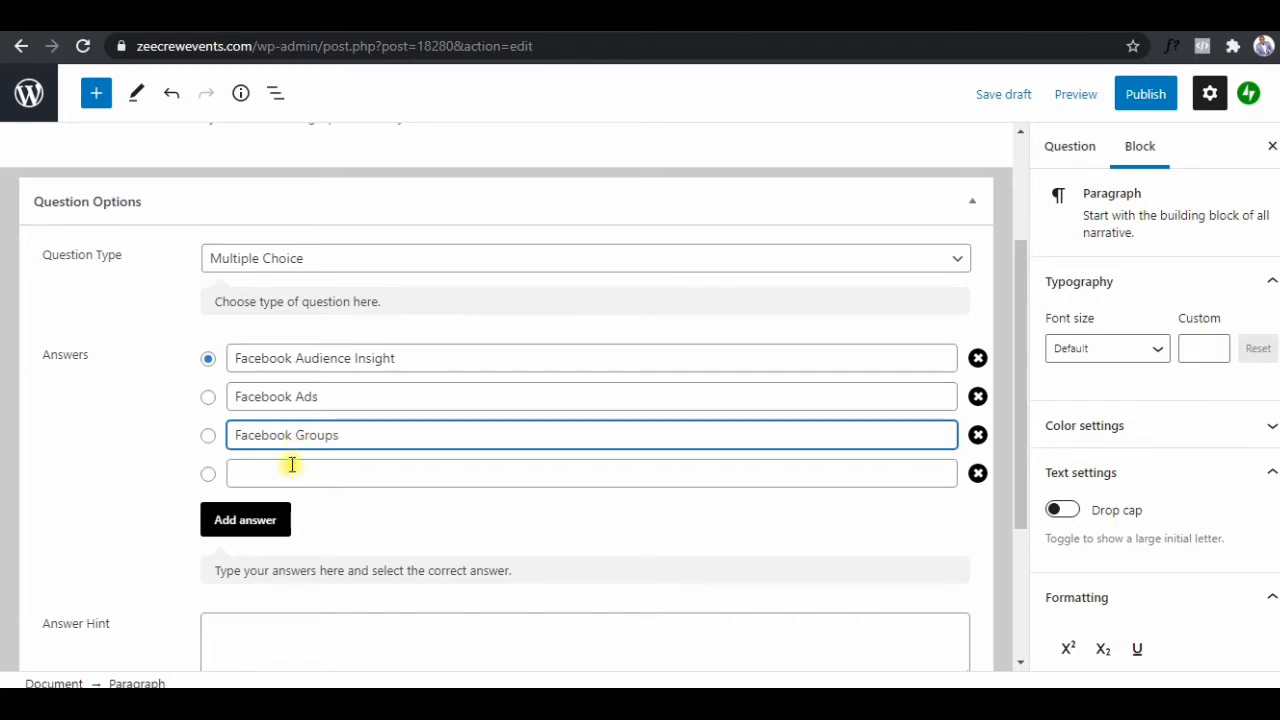
pyautogui.click(290, 476)
pyautogui.write('Po')
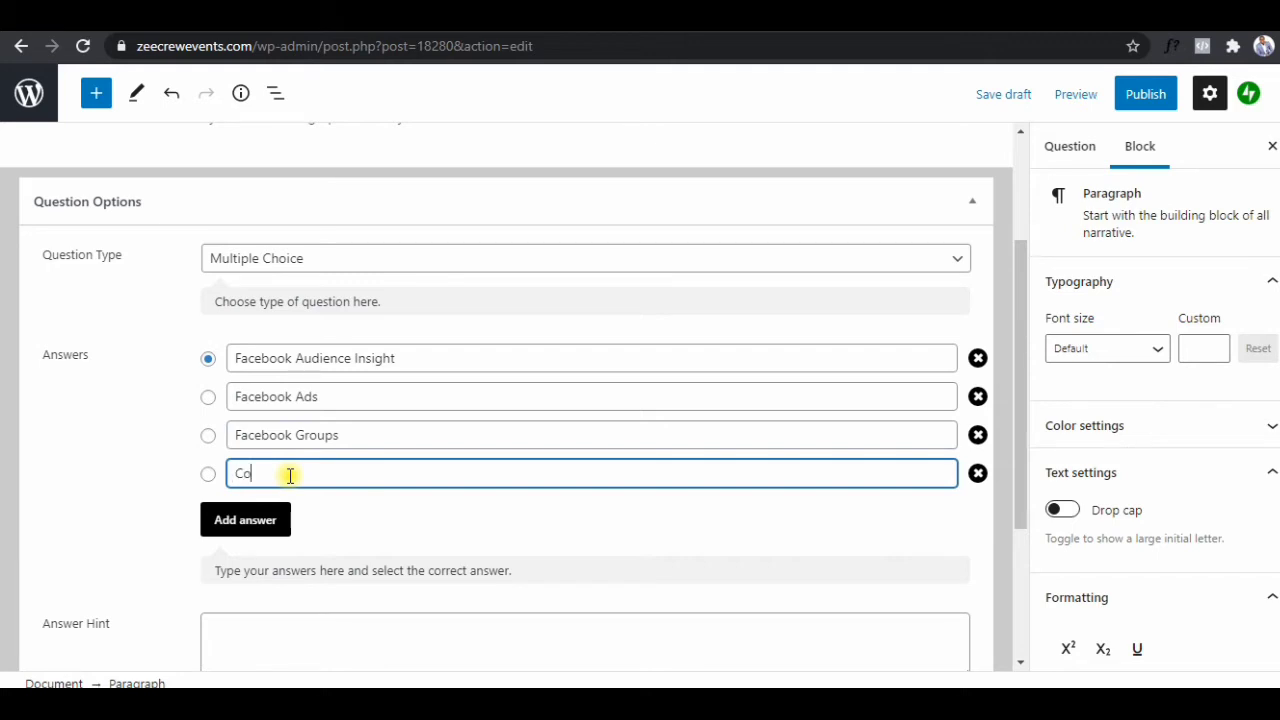
pyautogui.write('ntent Creation')
pyautogui.click(208, 398)
# Enter the answer explanation "Facebook ads helps you to reach a huge audience once you pay for it.".
pyautogui.scroll(-3, 531, 369)
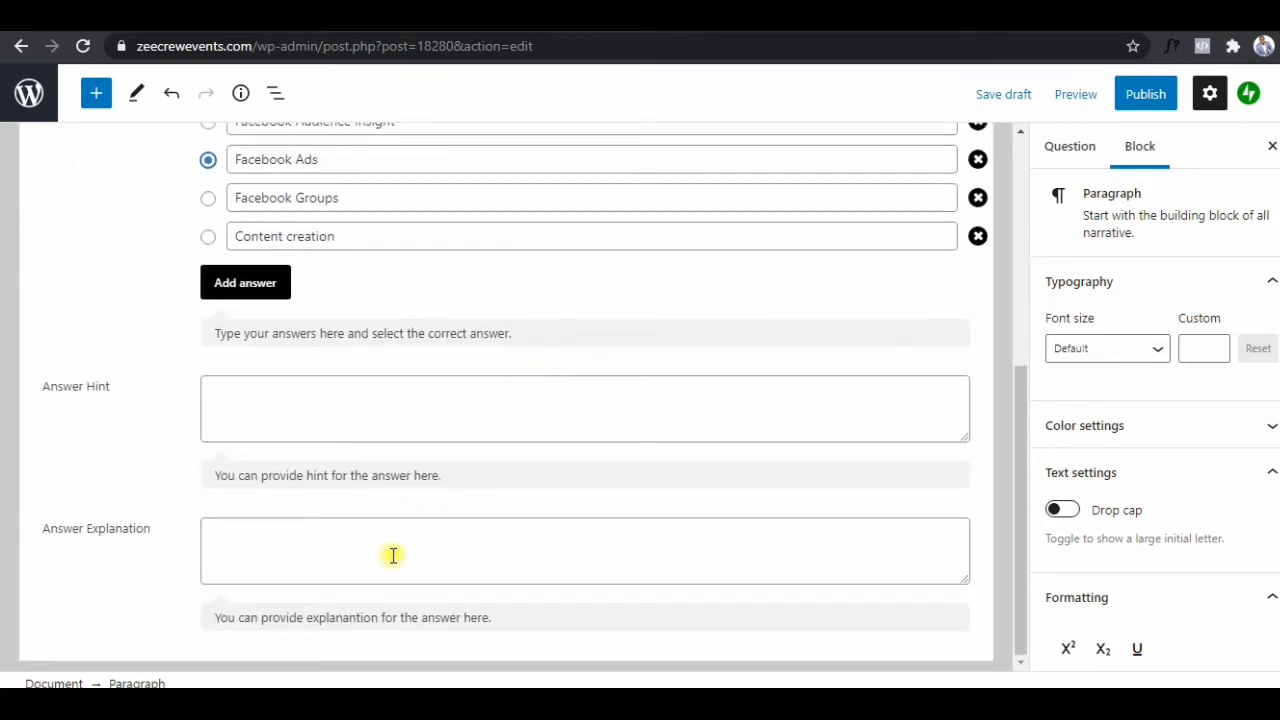
pyautogui.click(387, 555)
pyautogui.write('Faceb')
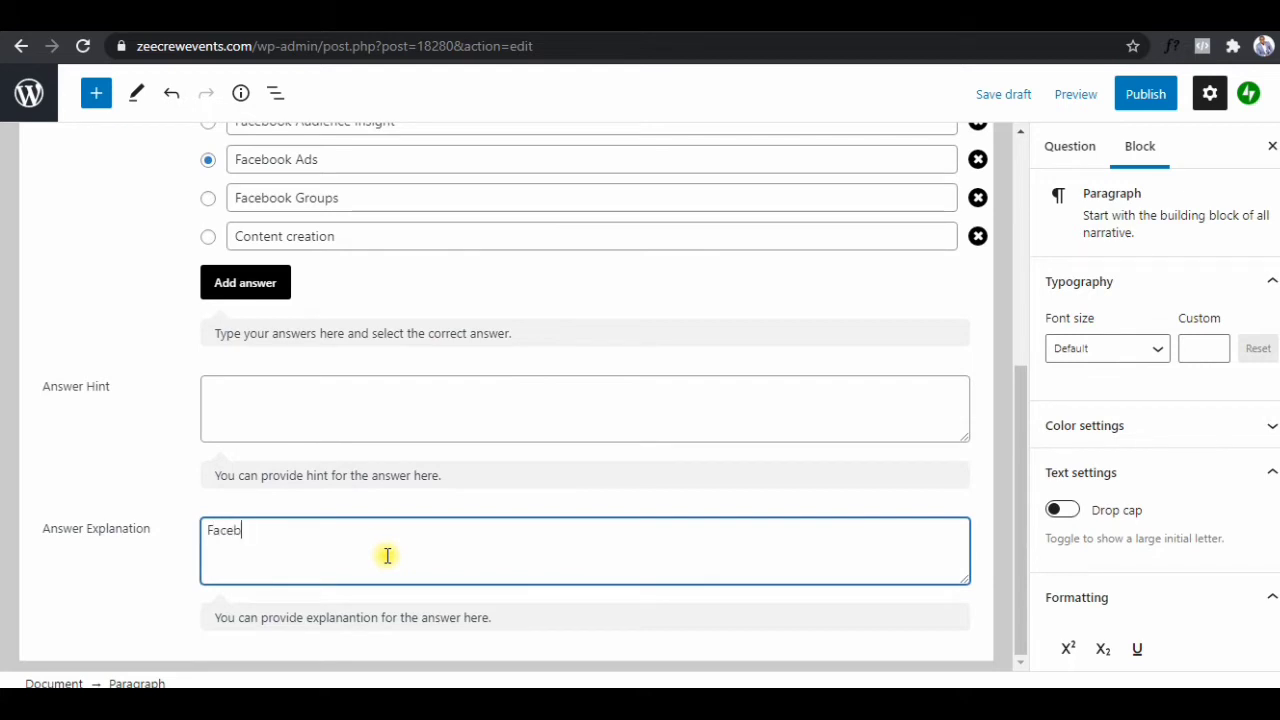
pyautogui.write('ook ads helps you to')
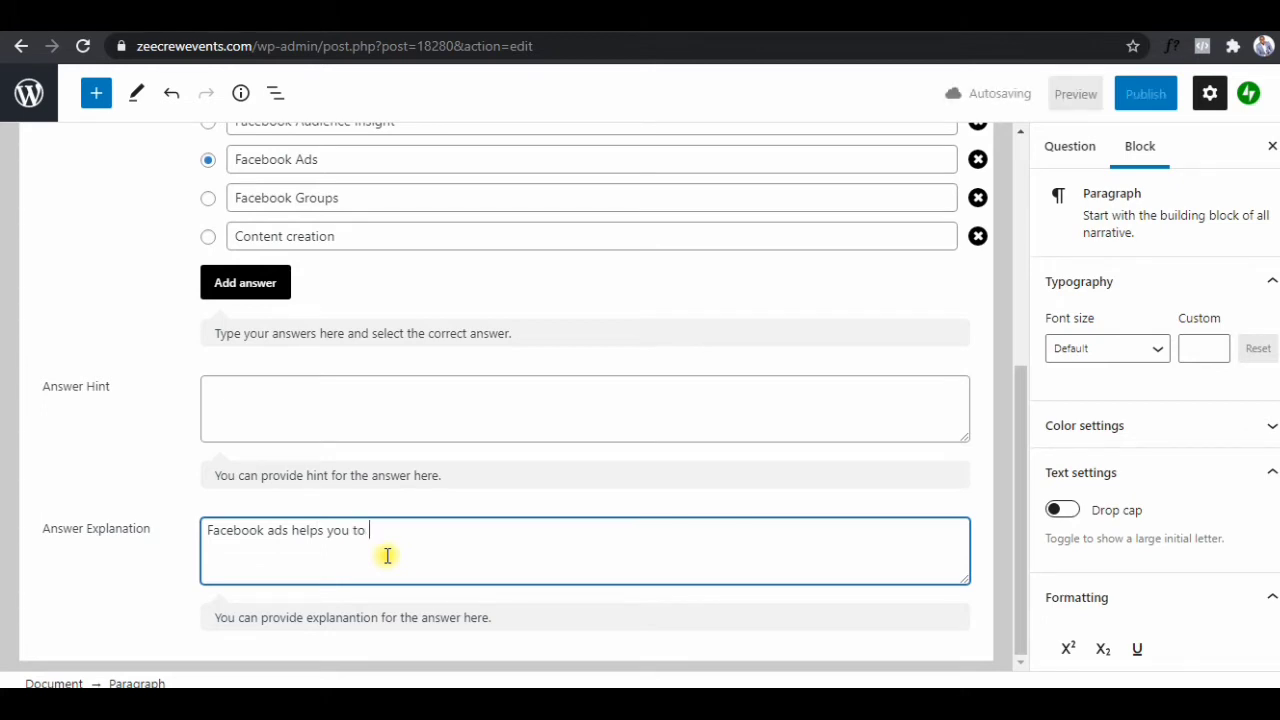
pyautogui.write(' rea')
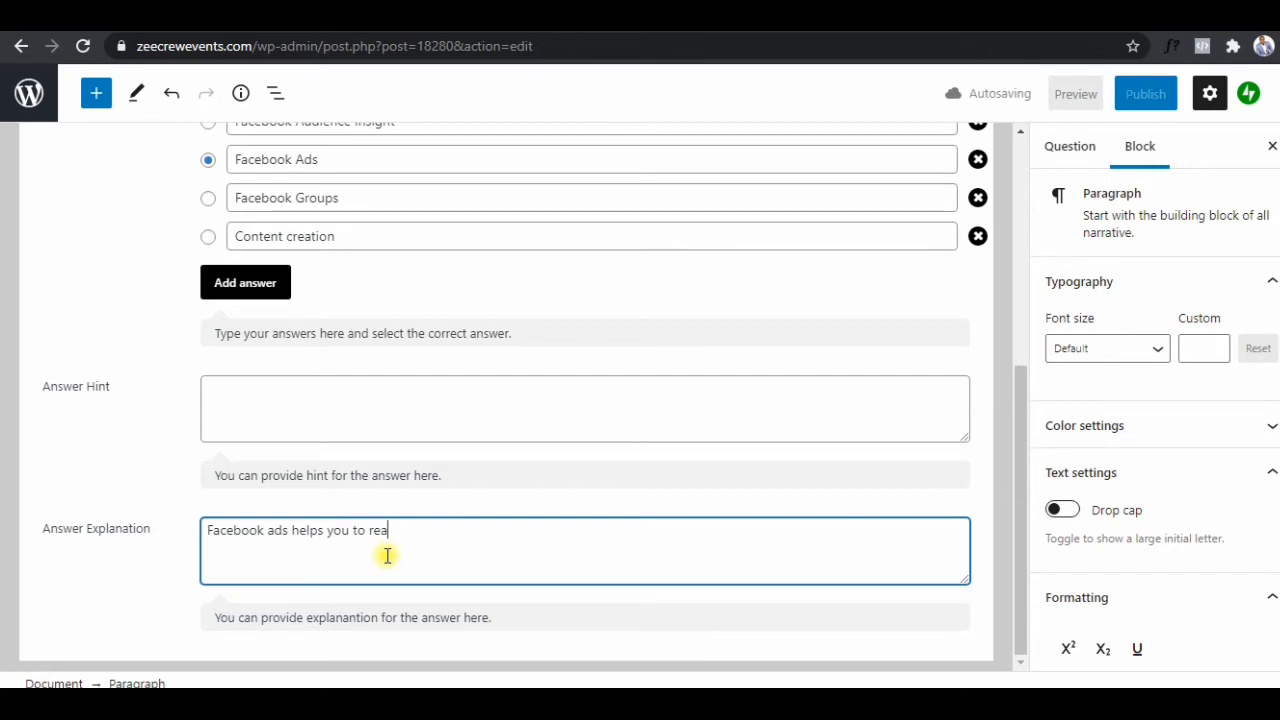
pyautogui.write('ch a huge audie')
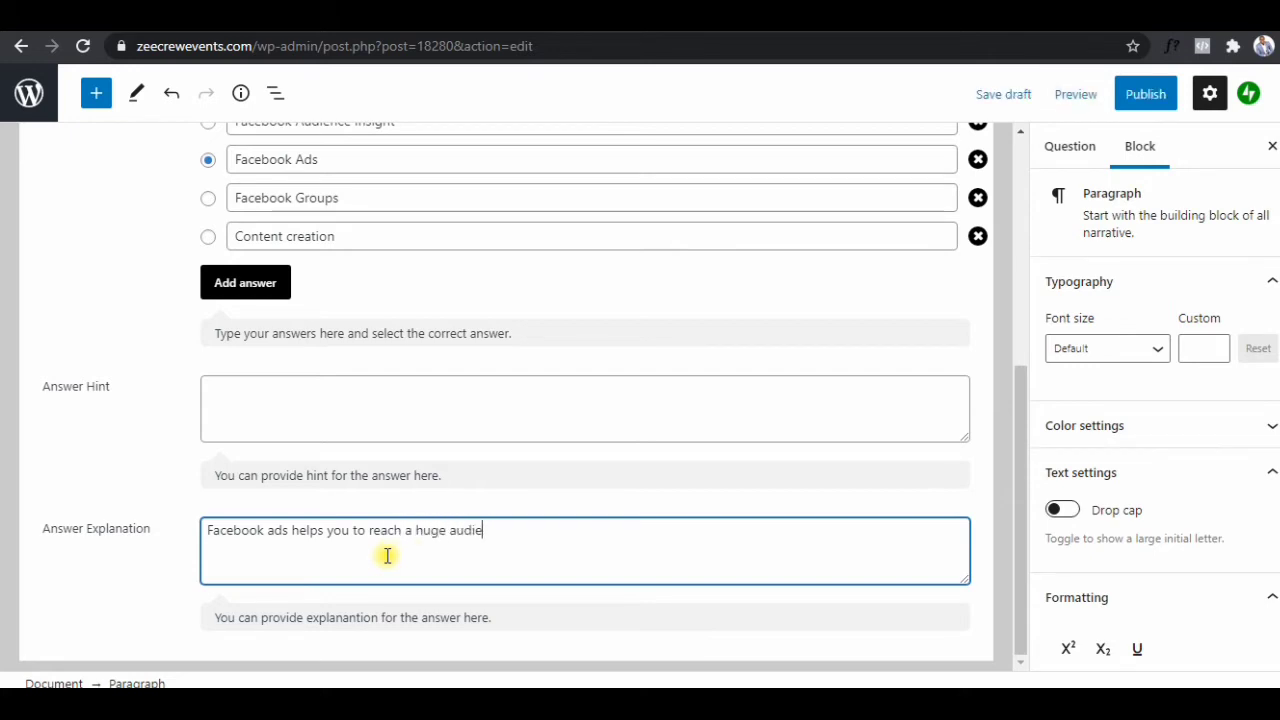
pyautogui.write('nce just')
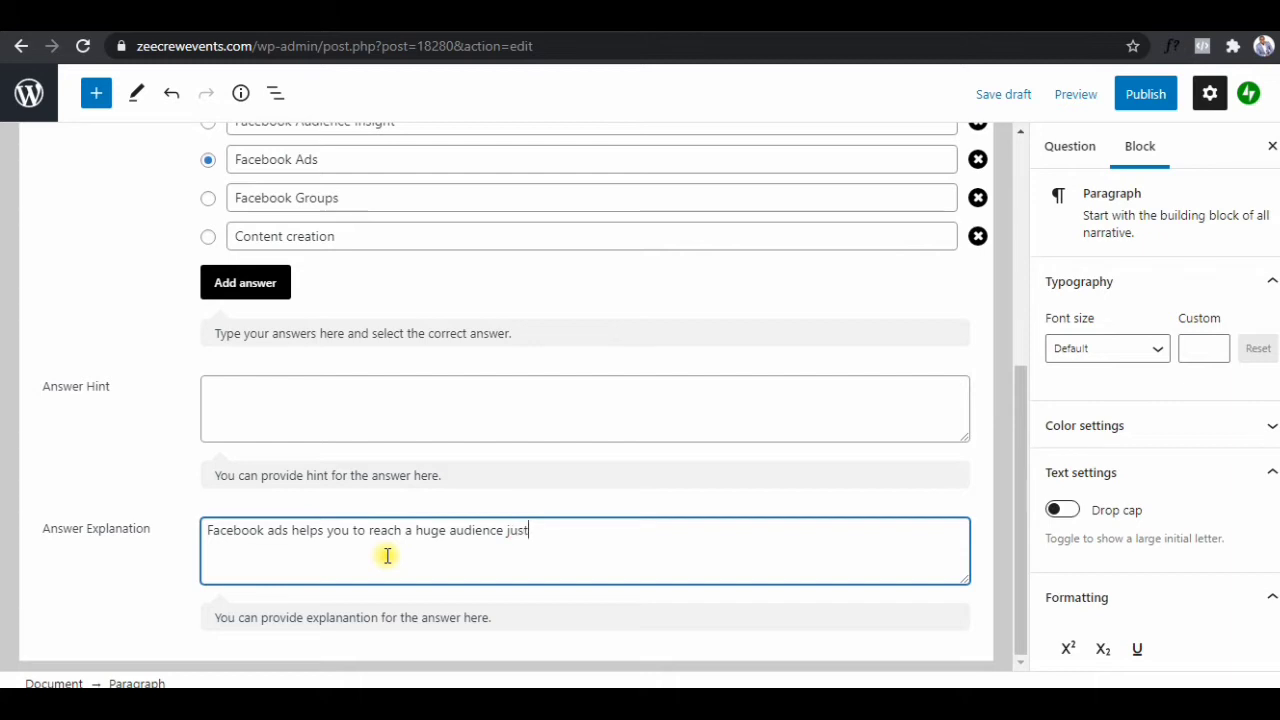
pyautogui.write(' by')
pyautogui.press('BackSpace')
pyautogui.press('BackSpace')
pyautogui.press('BackSpace')
pyautogui.press('BackSpace')
pyautogui.write('once you pay for it.')
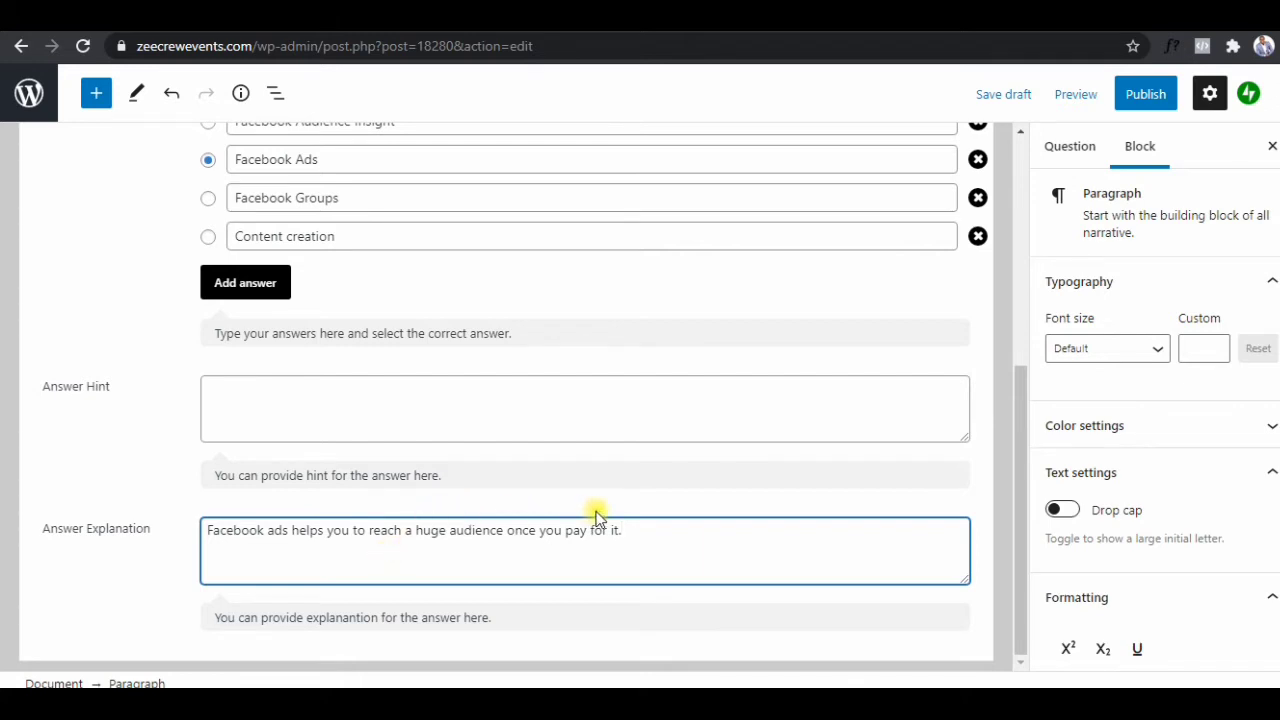
# Add a question mark at the end of the question text and review the completed question.
pyautogui.scroll(5, 602, 510)
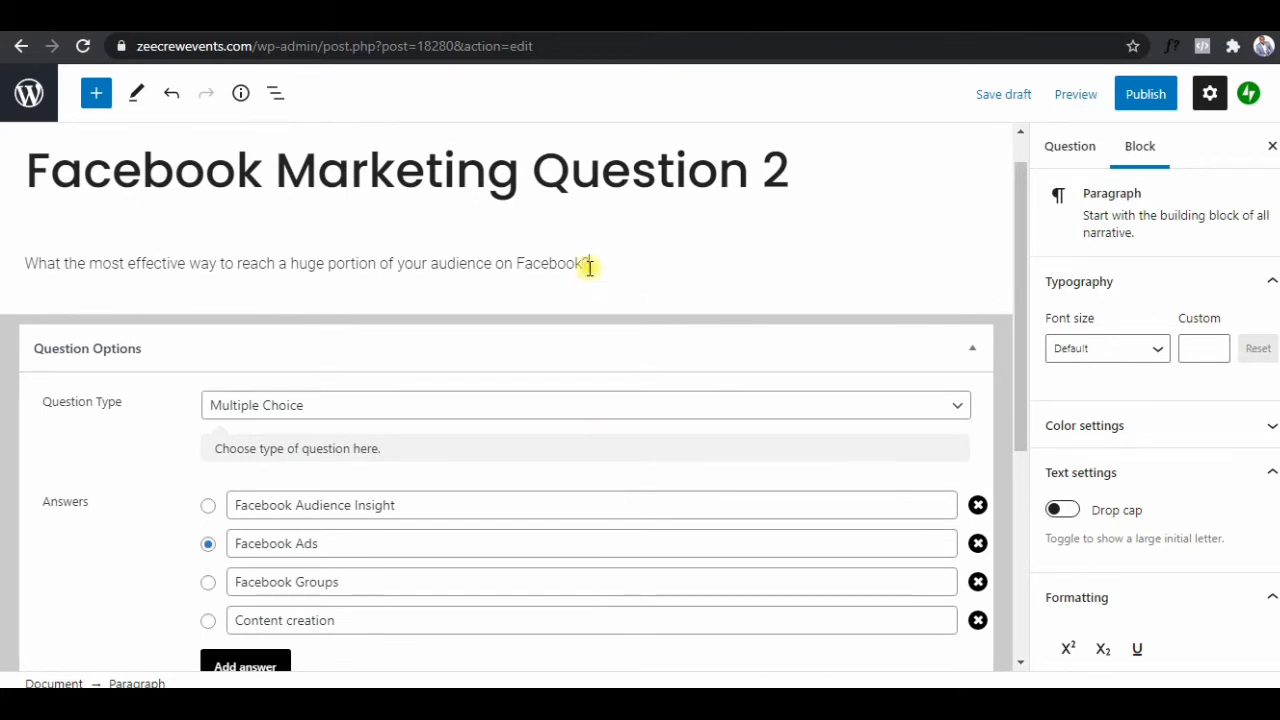
pyautogui.write('?')
pyautogui.scroll(-2, 714, 346)
pyautogui.scroll(-2, 716, 350)
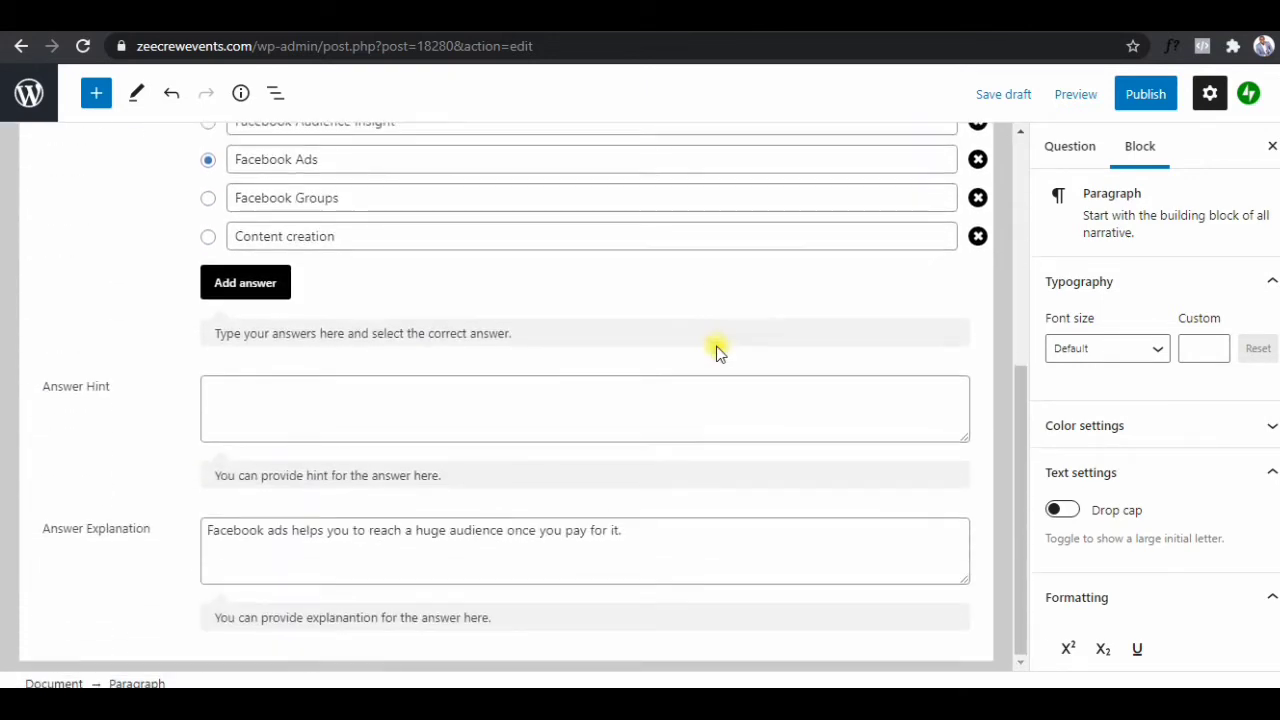
pyautogui.scroll(5, 714, 349)
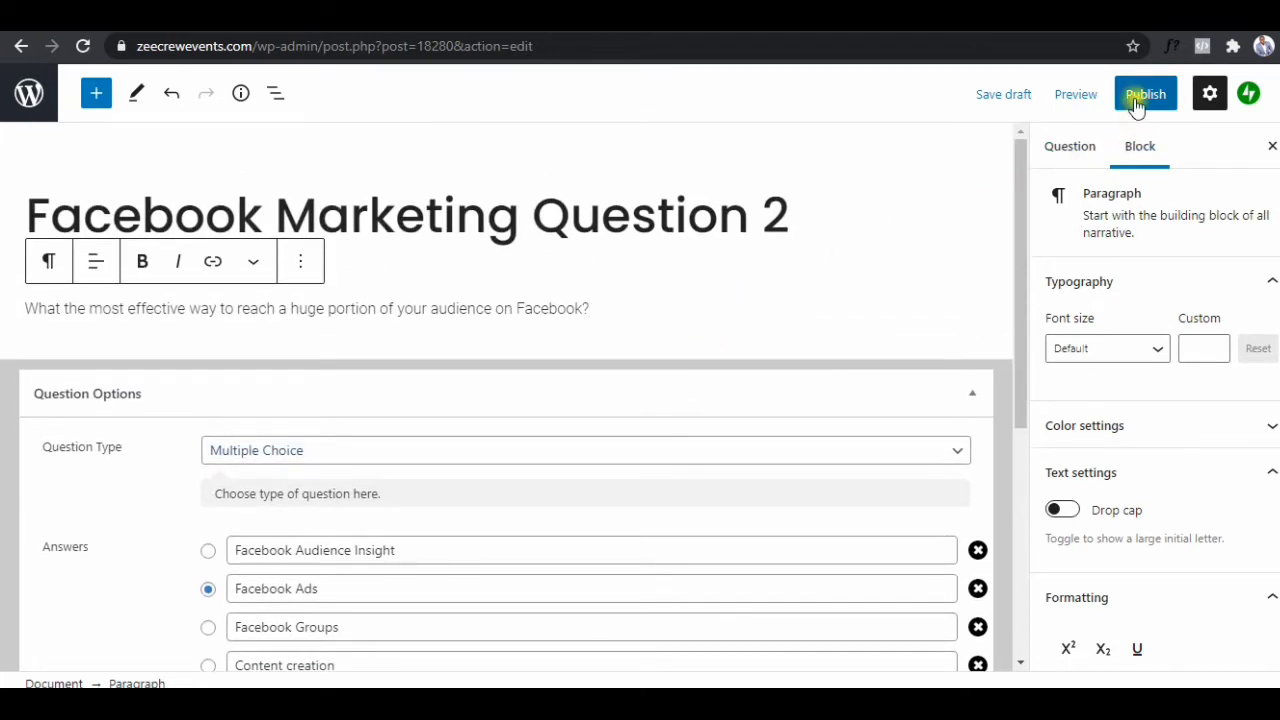
# Publish Facebook Marketing Question 2 and create a new question titled "Facebook Marketing Question 3".
pyautogui.click(1138, 100)
pyautogui.click(1118, 94)
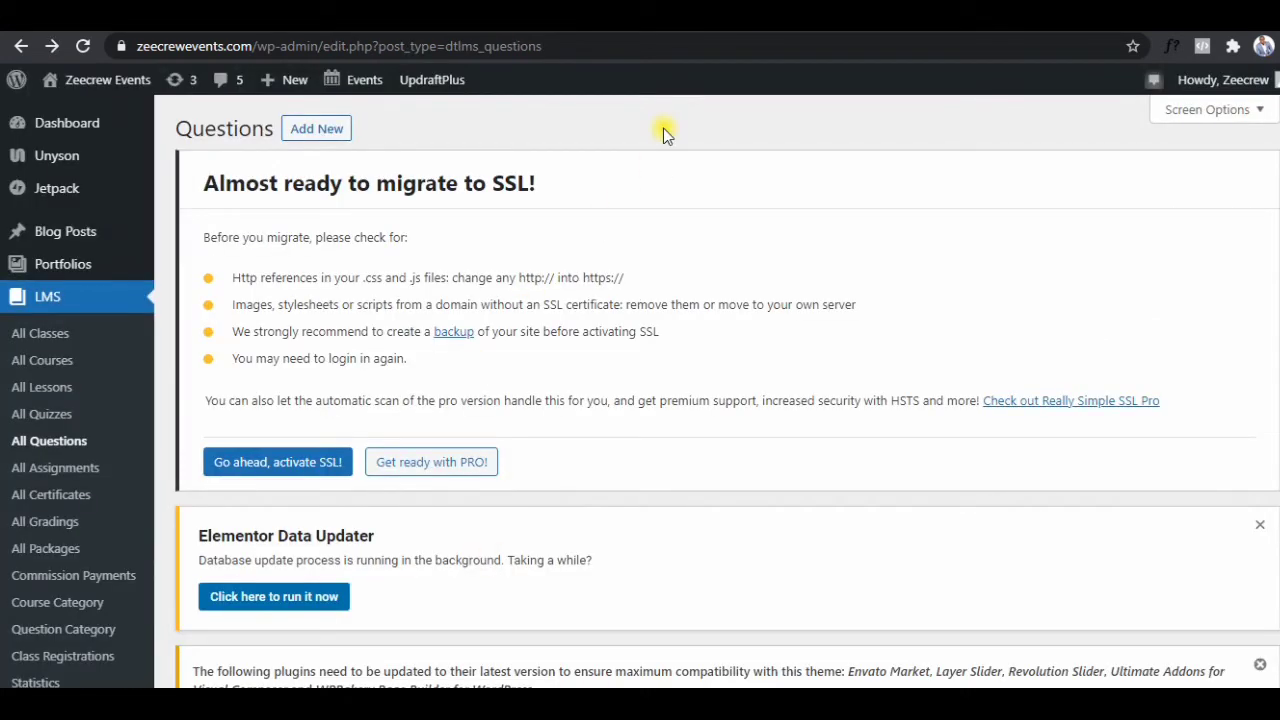
pyautogui.click(328, 129)
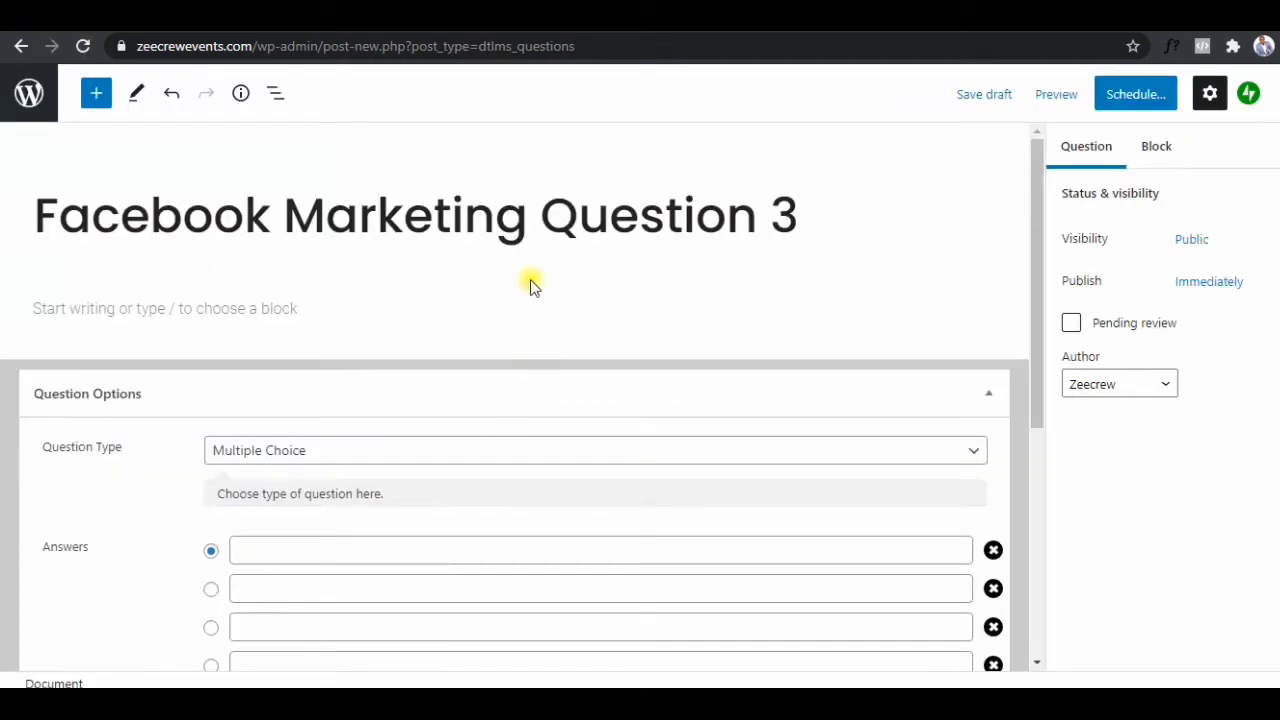
# Set the question type of Facebook Marketing Question 3 to True / False.
pyautogui.scroll(-1, 527, 292)
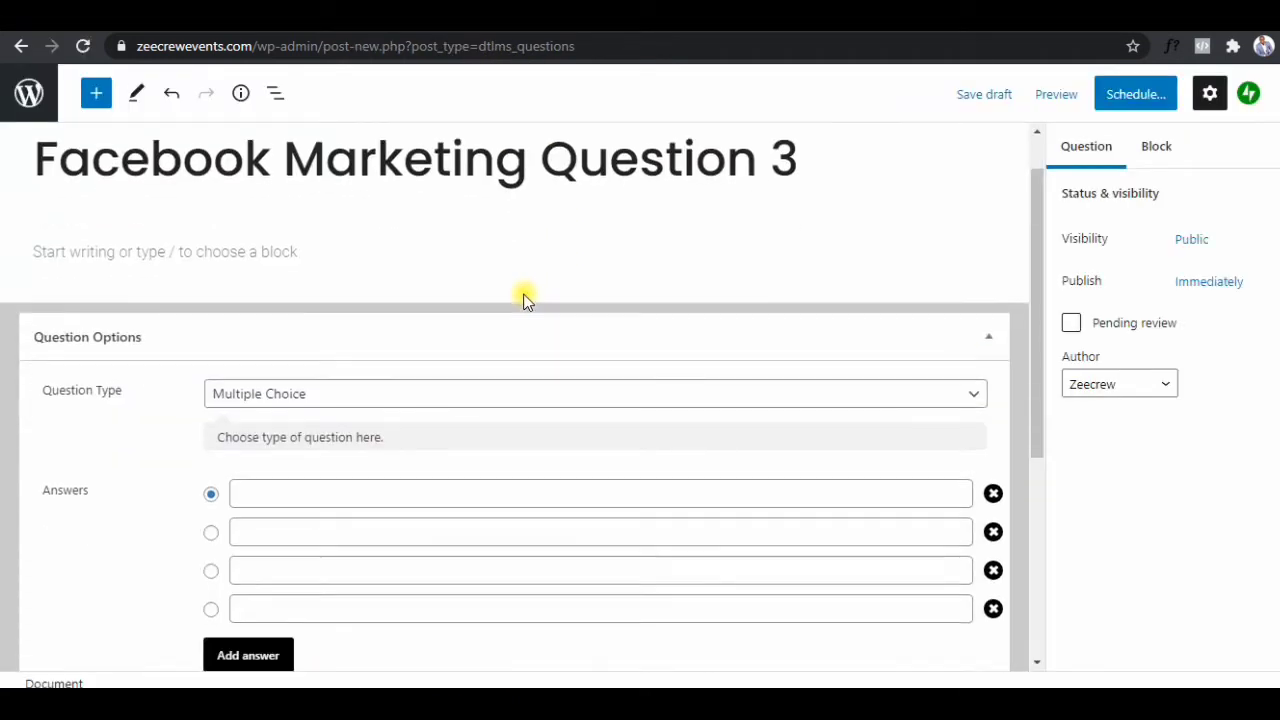
pyautogui.scroll(-1, 524, 297)
pyautogui.scroll(2, 524, 295)
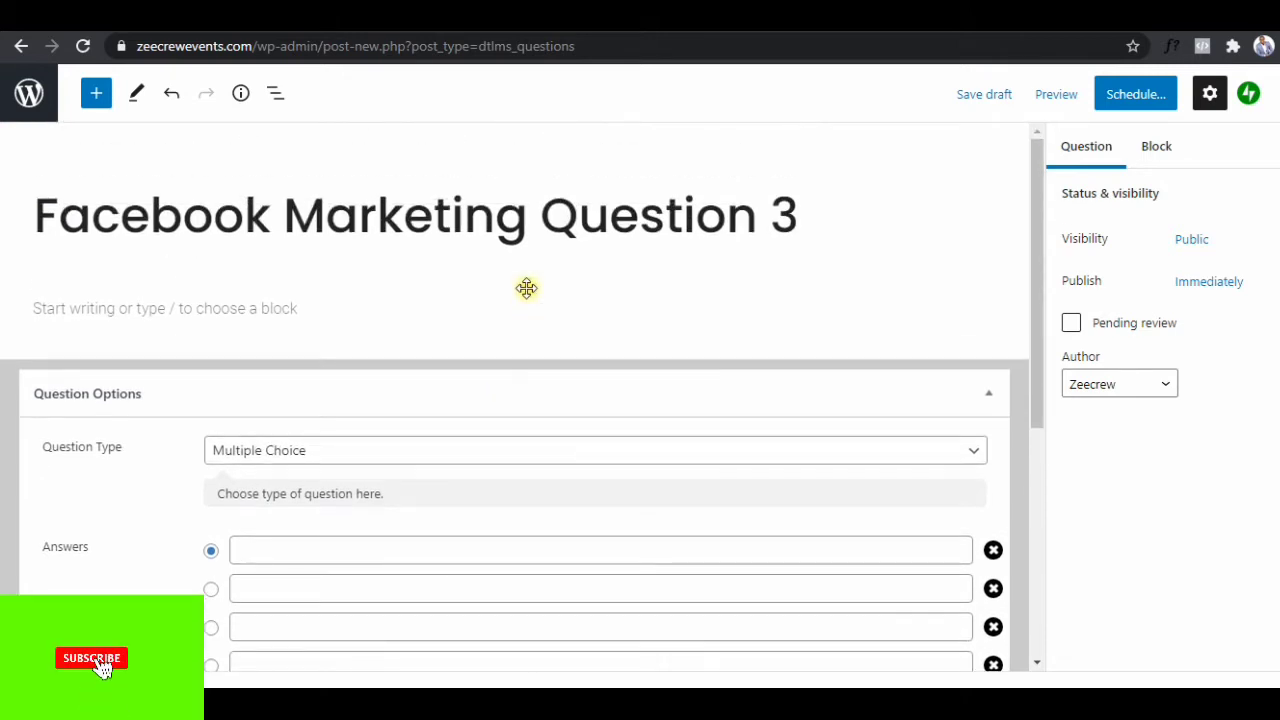
pyautogui.click(306, 458)
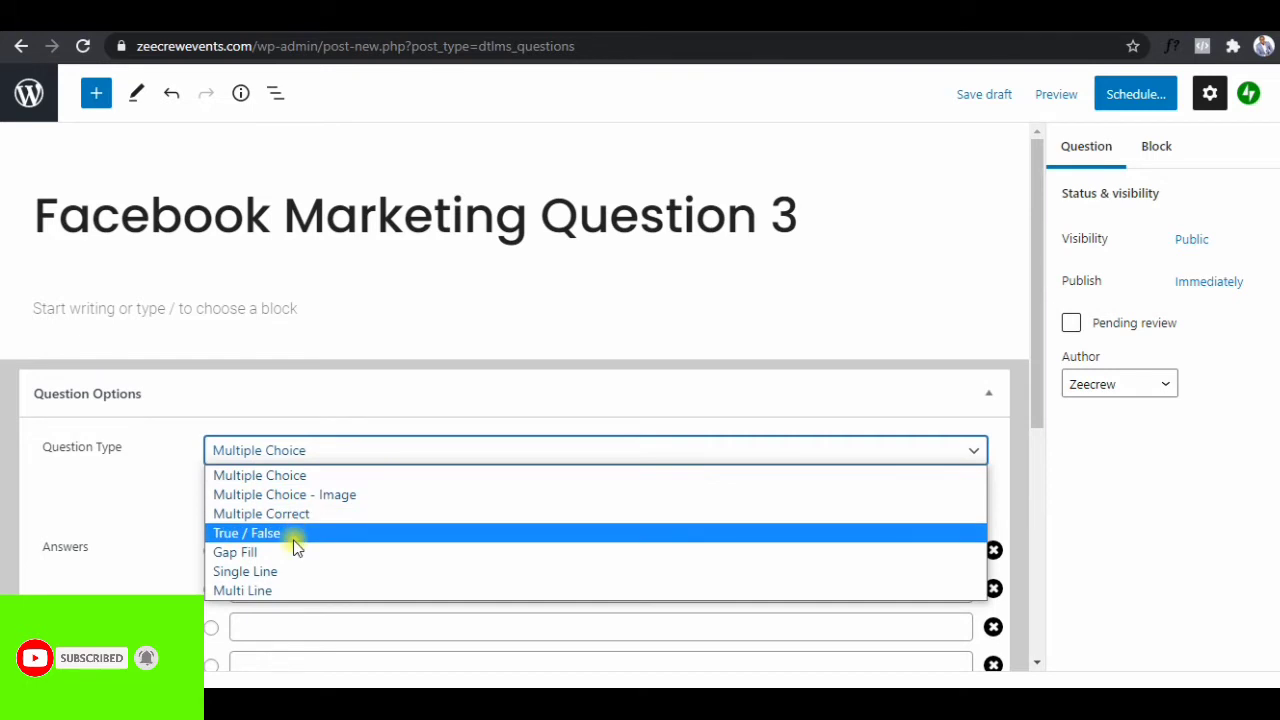
pyautogui.click(295, 536)
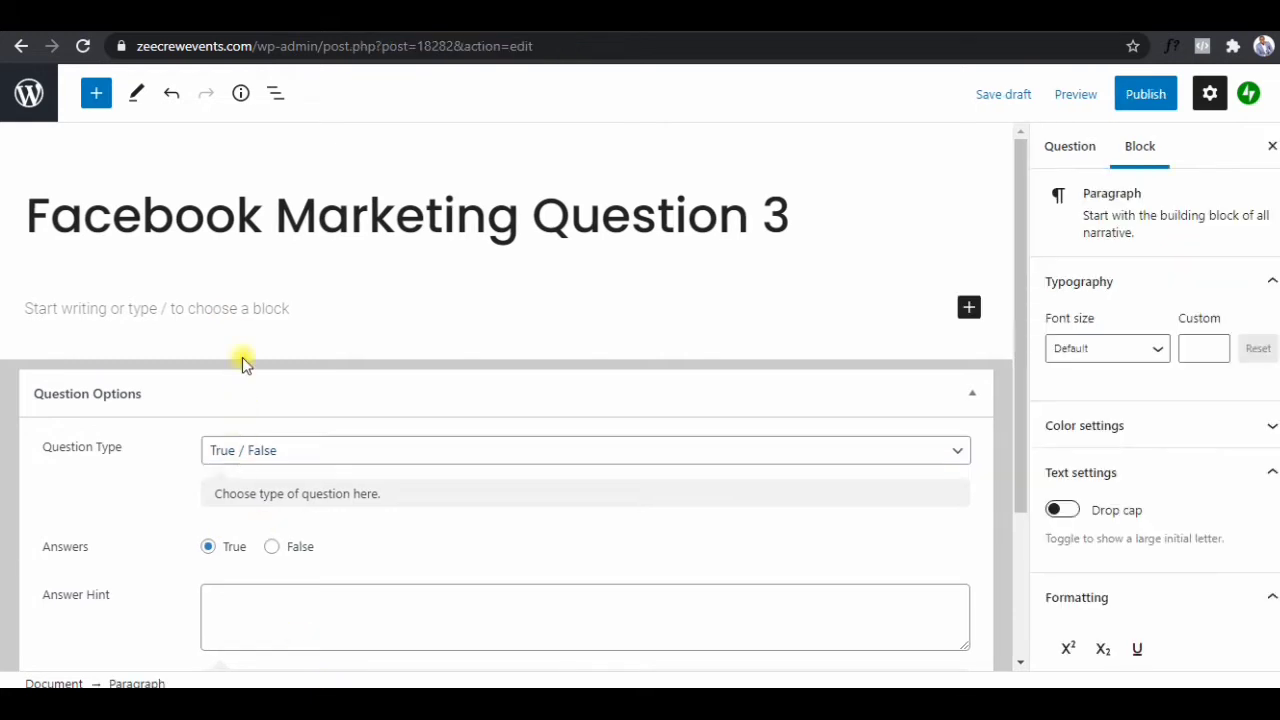
# Enter the question text "The first thing to do on your Facebook Page is to build an audience by running Ads for Page Likes".
pyautogui.click(252, 301)
pyautogui.write('Th')
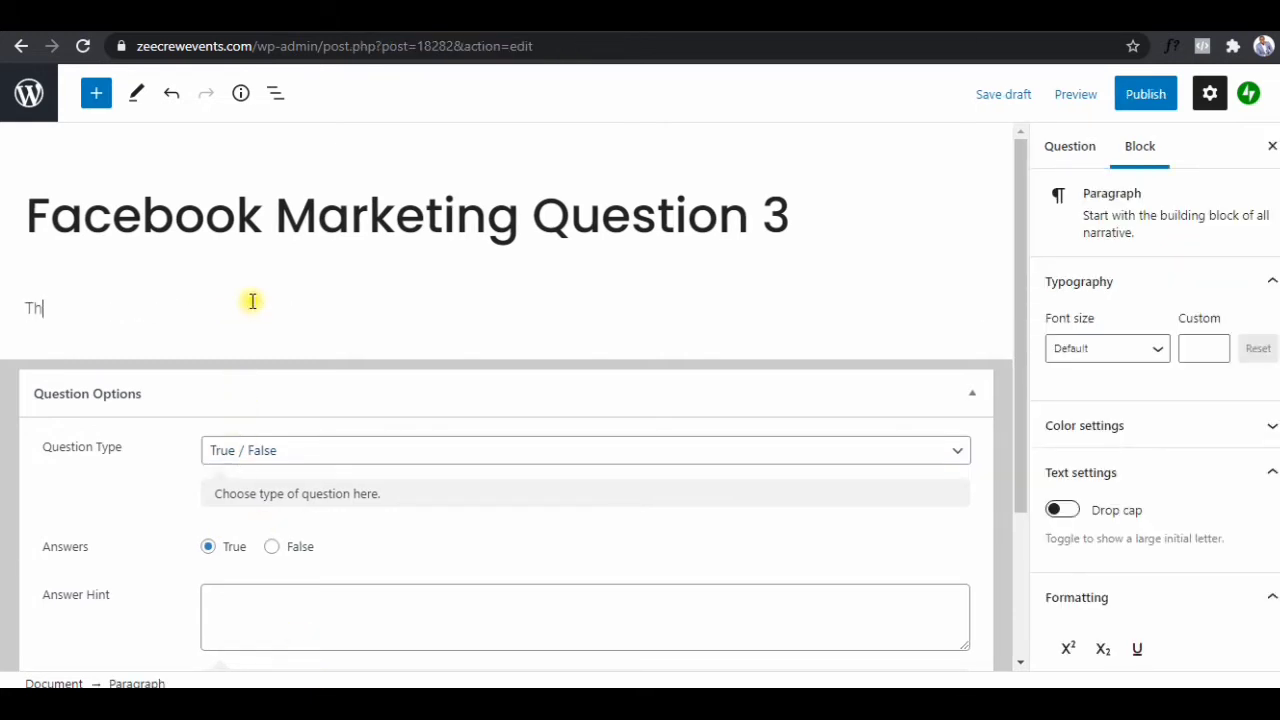
pyautogui.write('e first thing to do on')
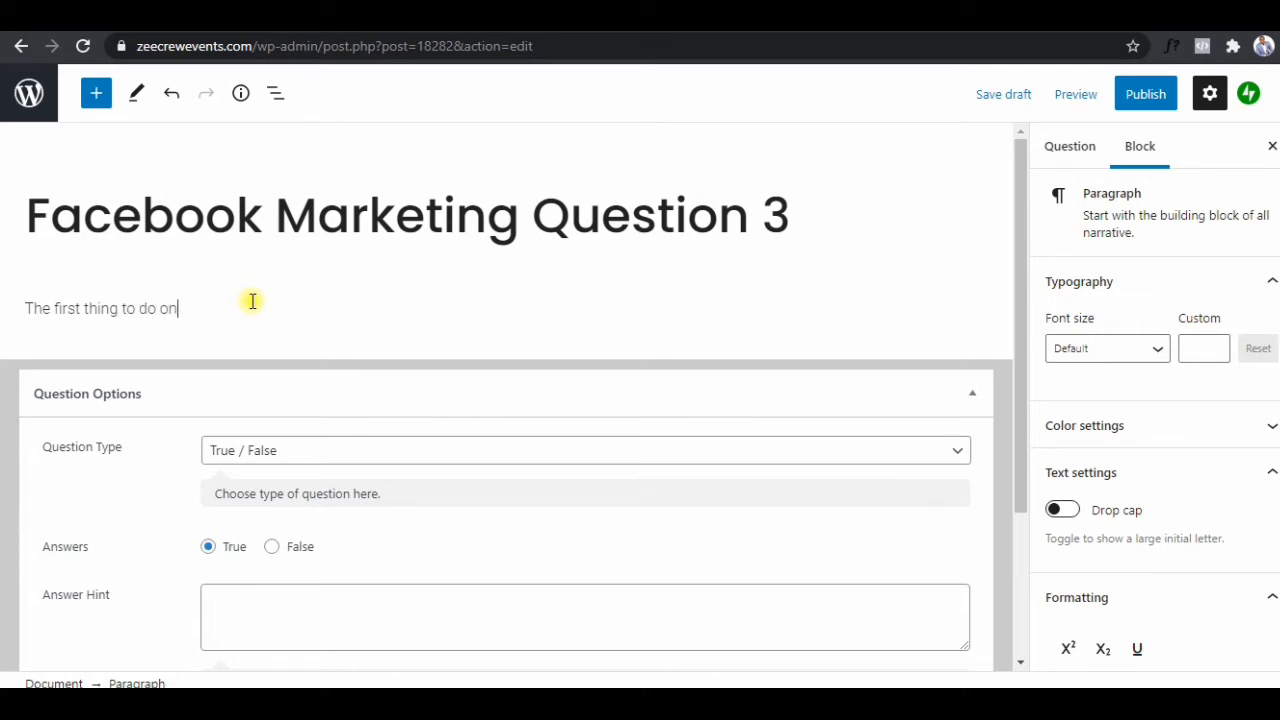
pyautogui.write(' your Facebook ')
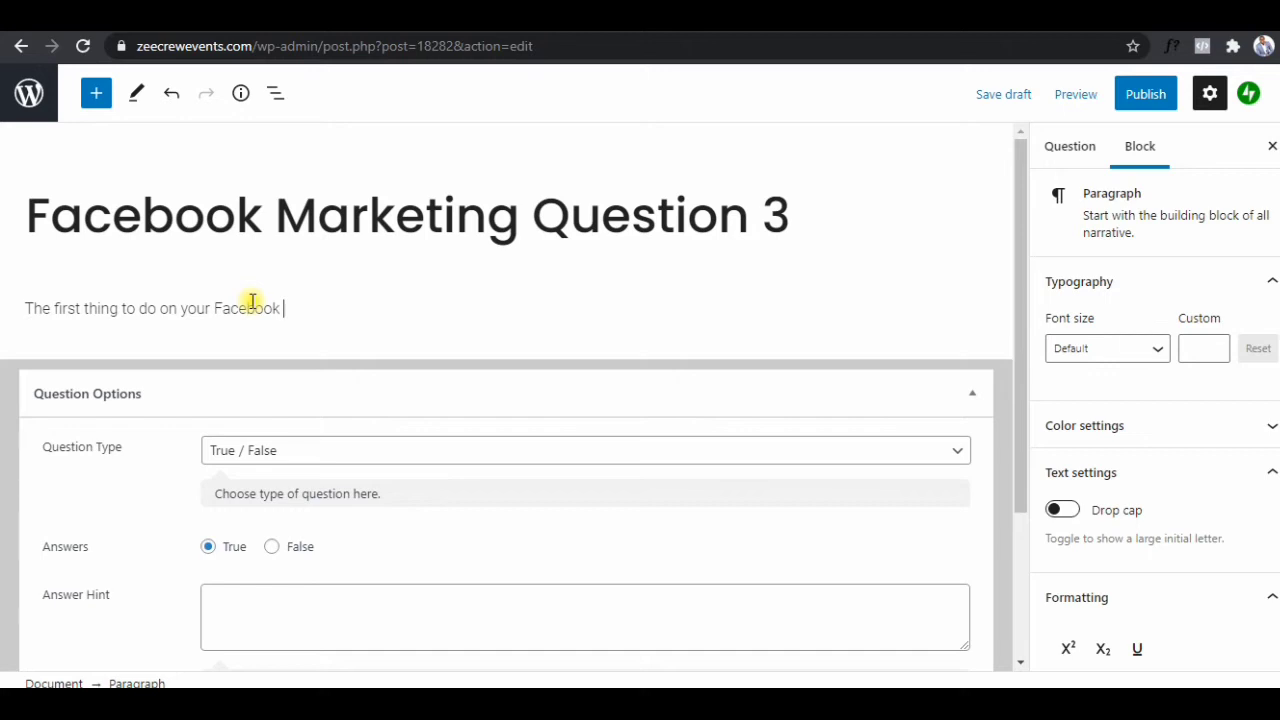
pyautogui.write('Page is to build')
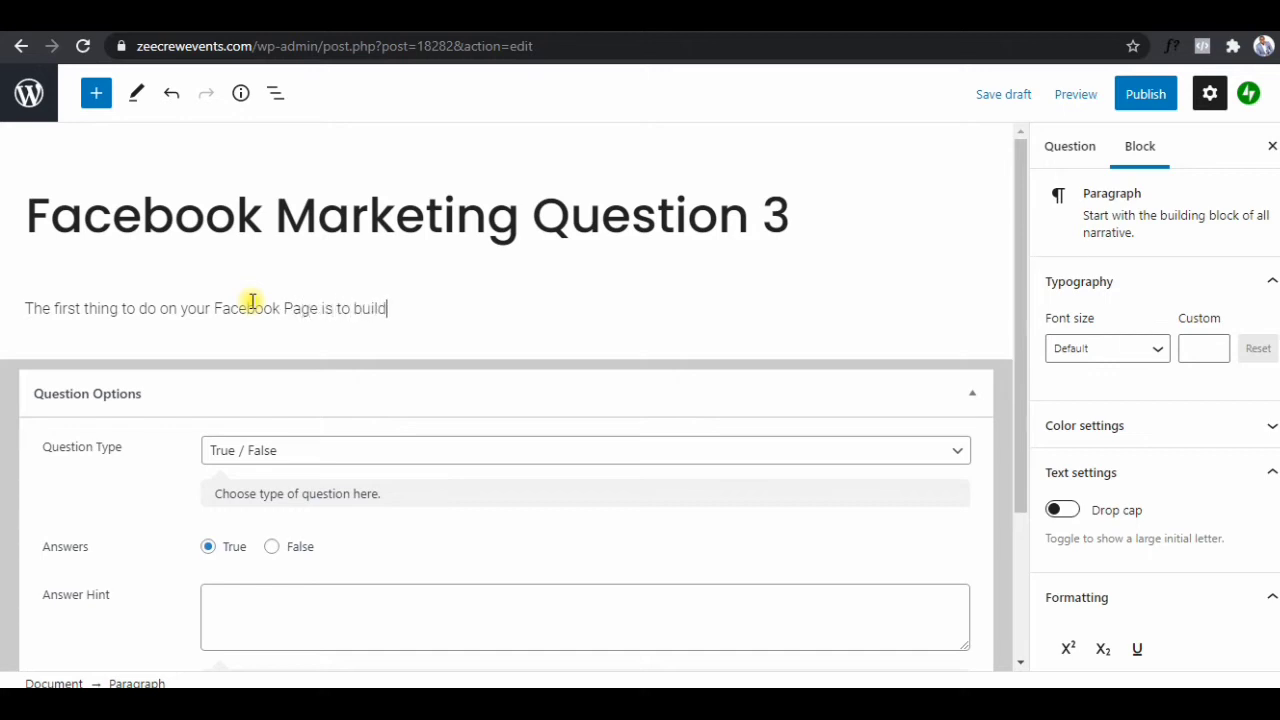
pyautogui.write(' an audience')
pyautogui.write('by')
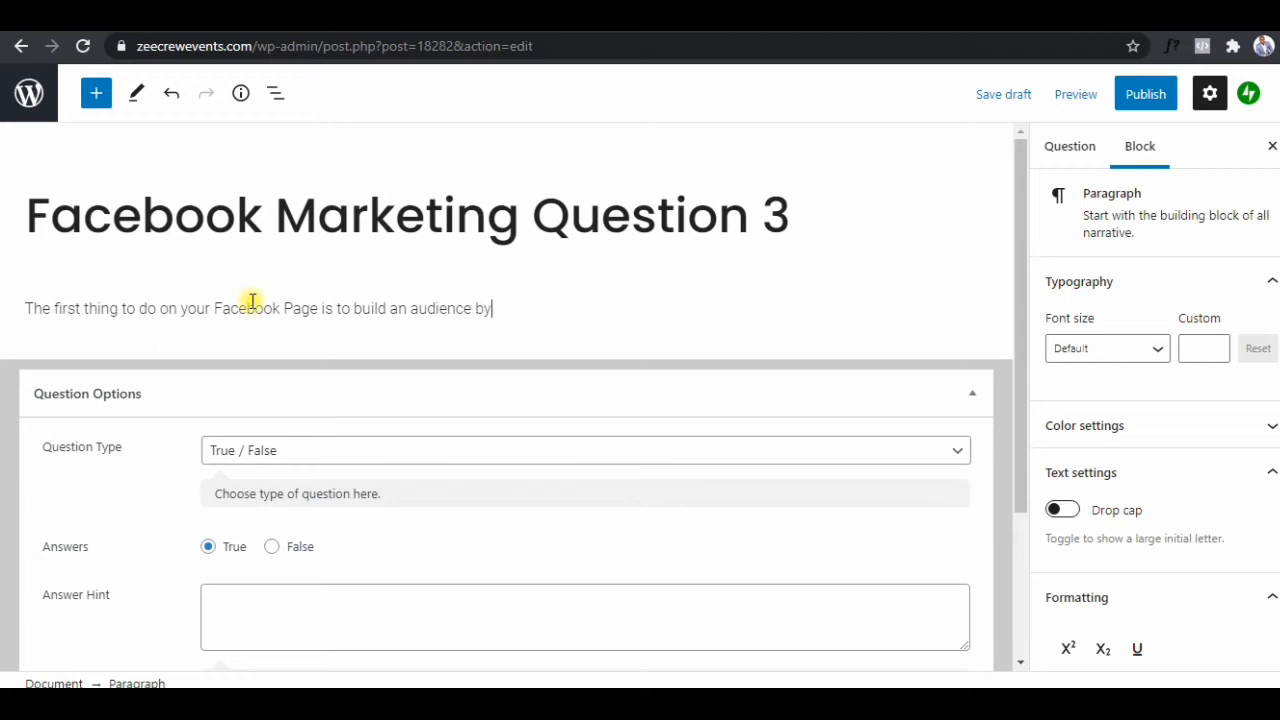
pyautogui.write(' running Ads for Page Likes')
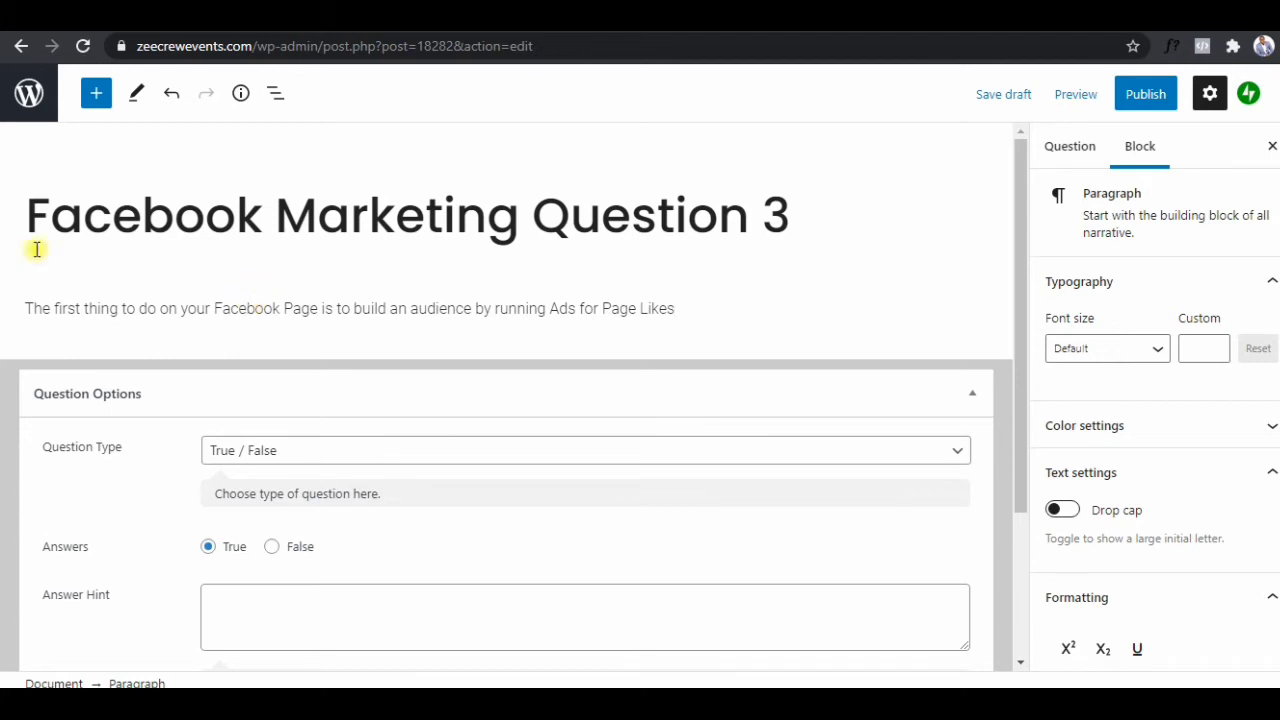
# Mark True as the correct answer for Facebook Marketing Question 3.
pyautogui.scroll(-1, 430, 445)
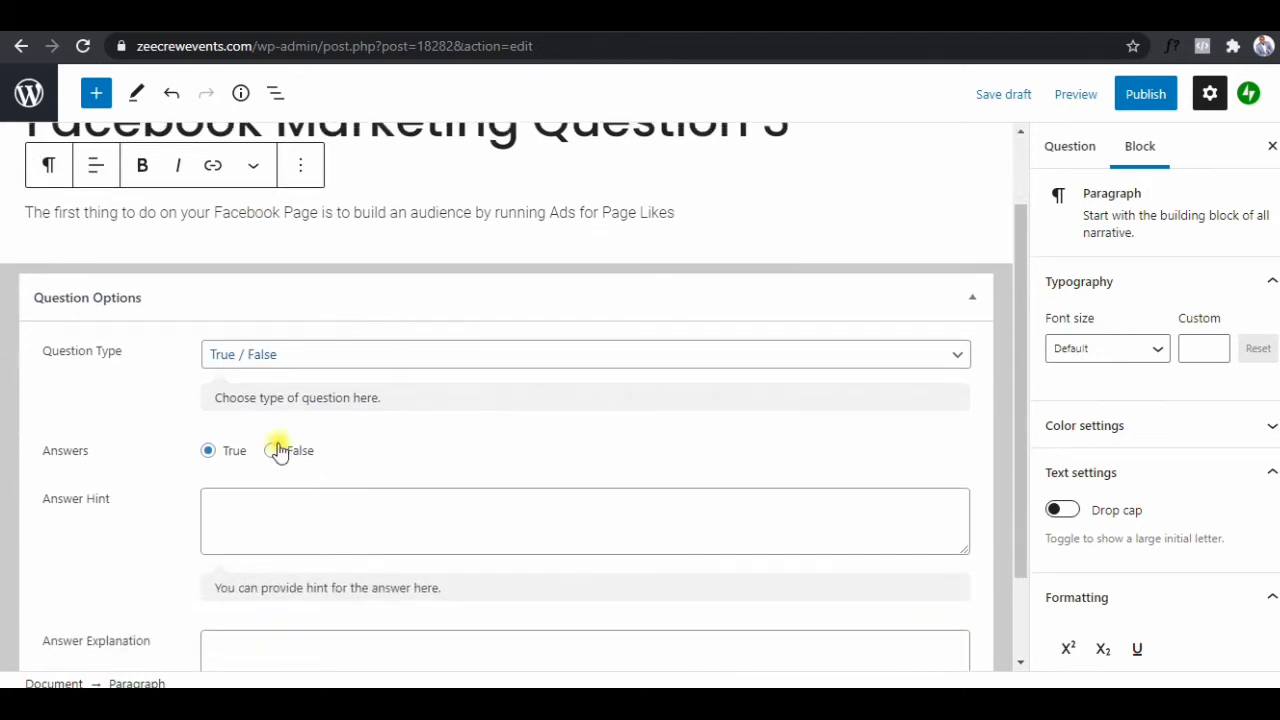
pyautogui.click(271, 451)
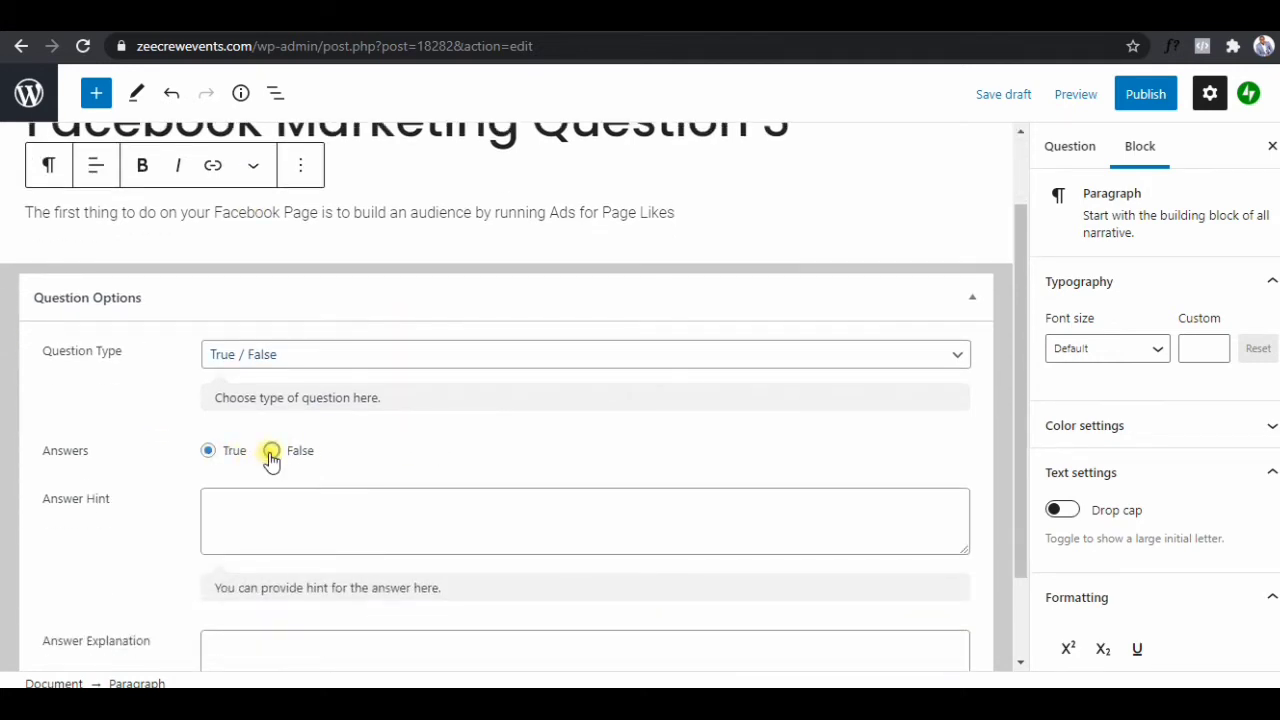
pyautogui.click(205, 452)
pyautogui.scroll(1, 386, 418)
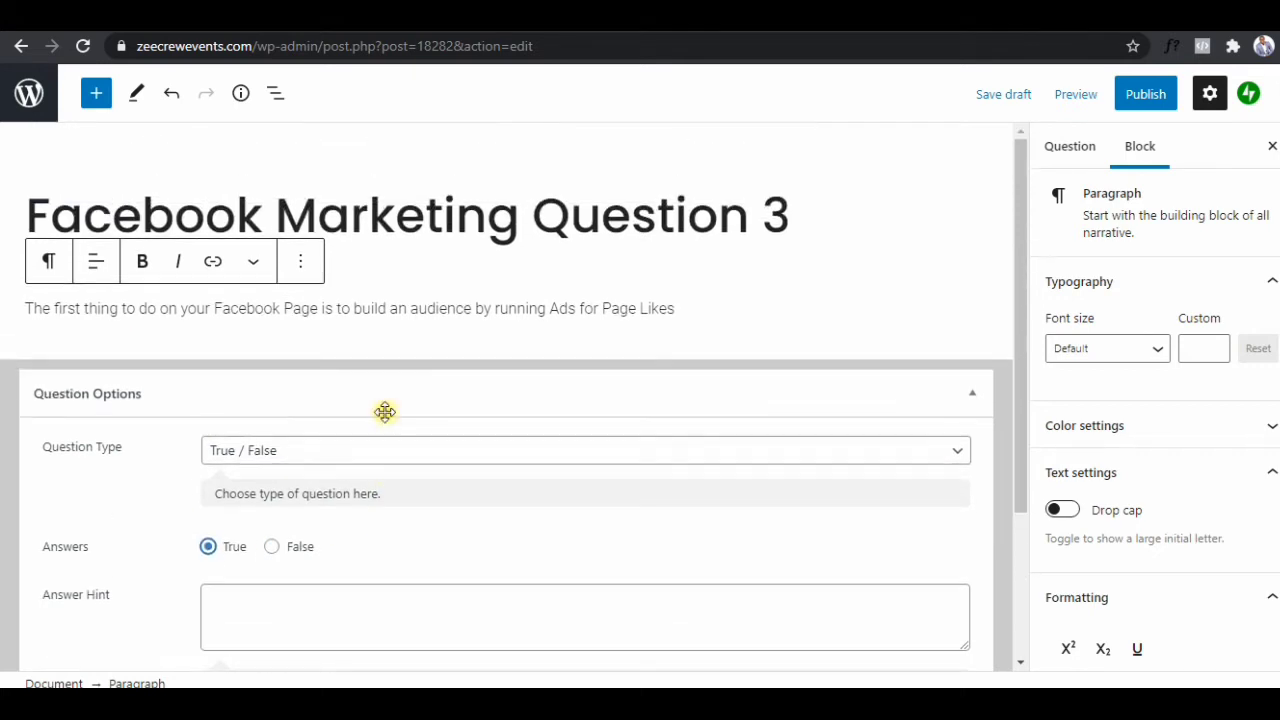
# Enter the answer explanation "You need an audience to see your content. Running Ads for Page Likes get you that audience and helps your social proof".
pyautogui.scroll(-2, 500, 407)
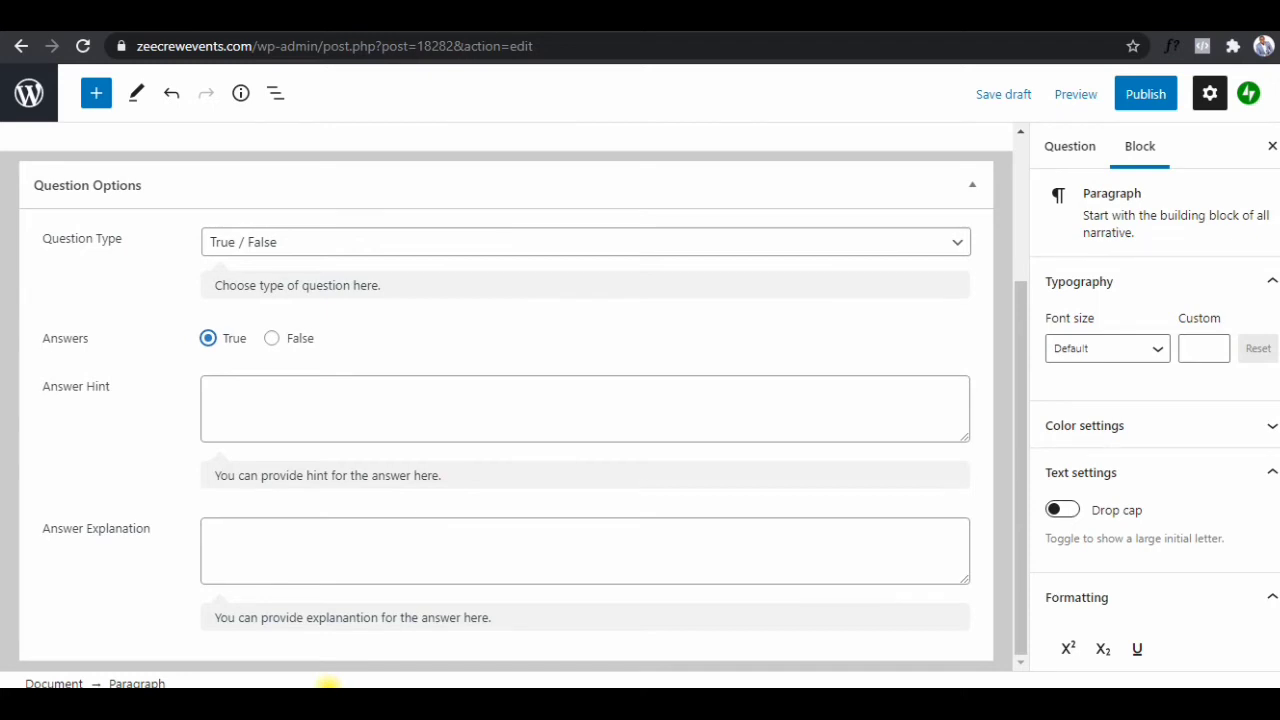
pyautogui.click(366, 543)
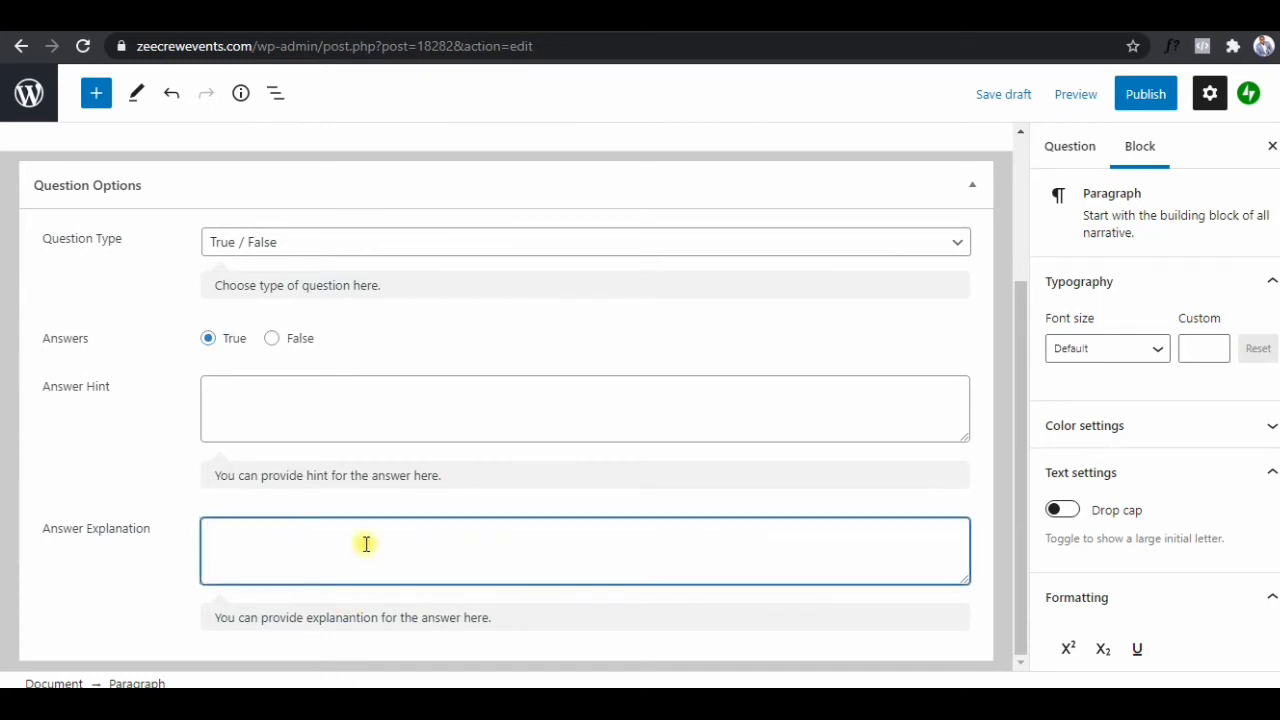
pyautogui.write('You need ')
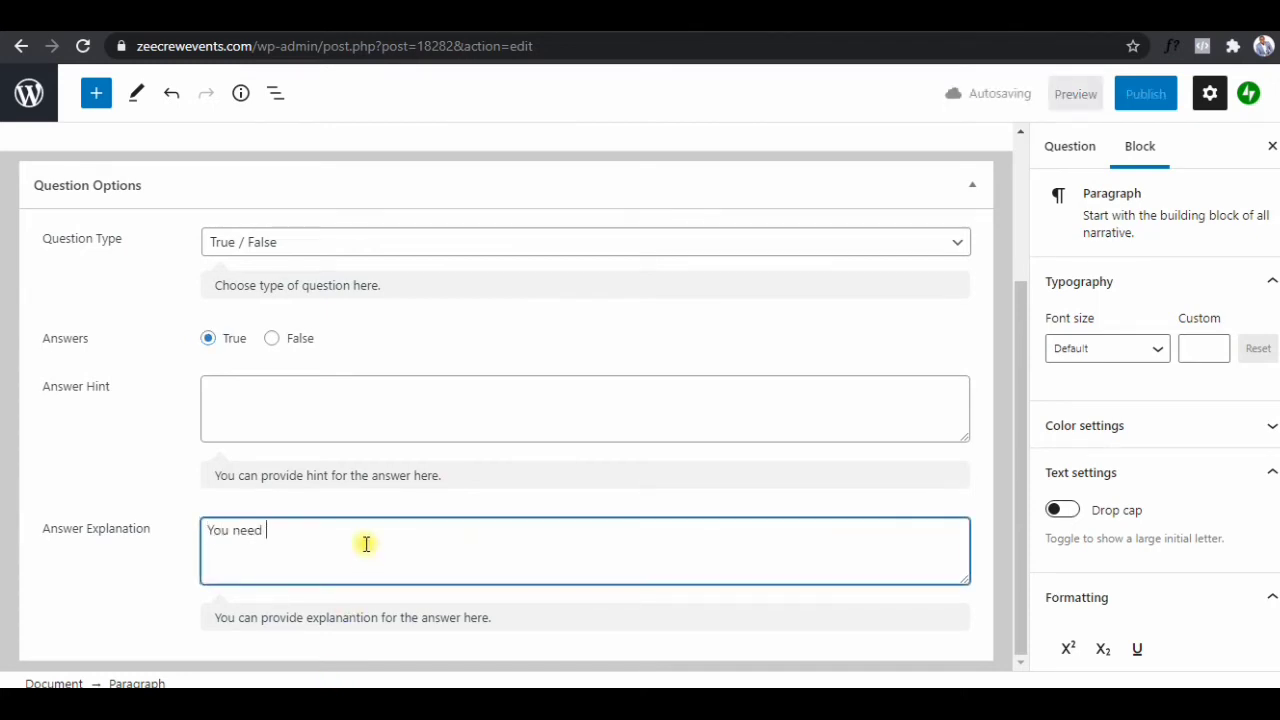
pyautogui.write('an audience to ')
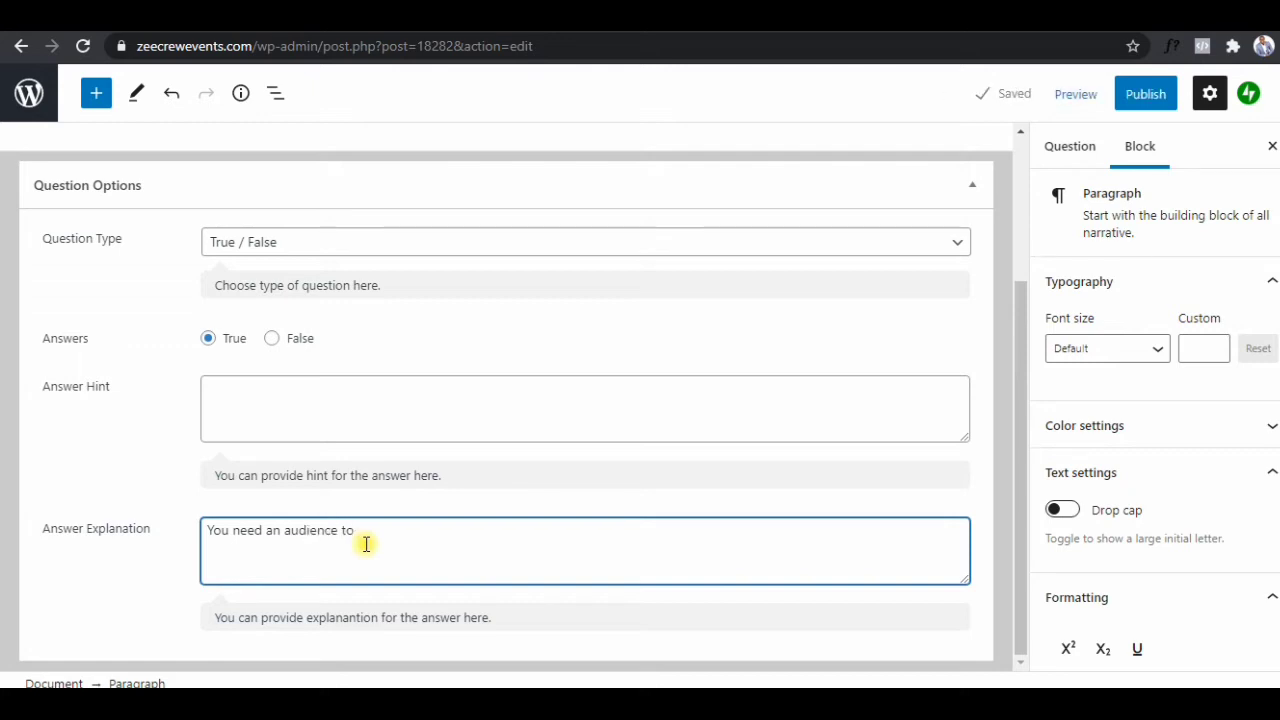
pyautogui.write('see your content')
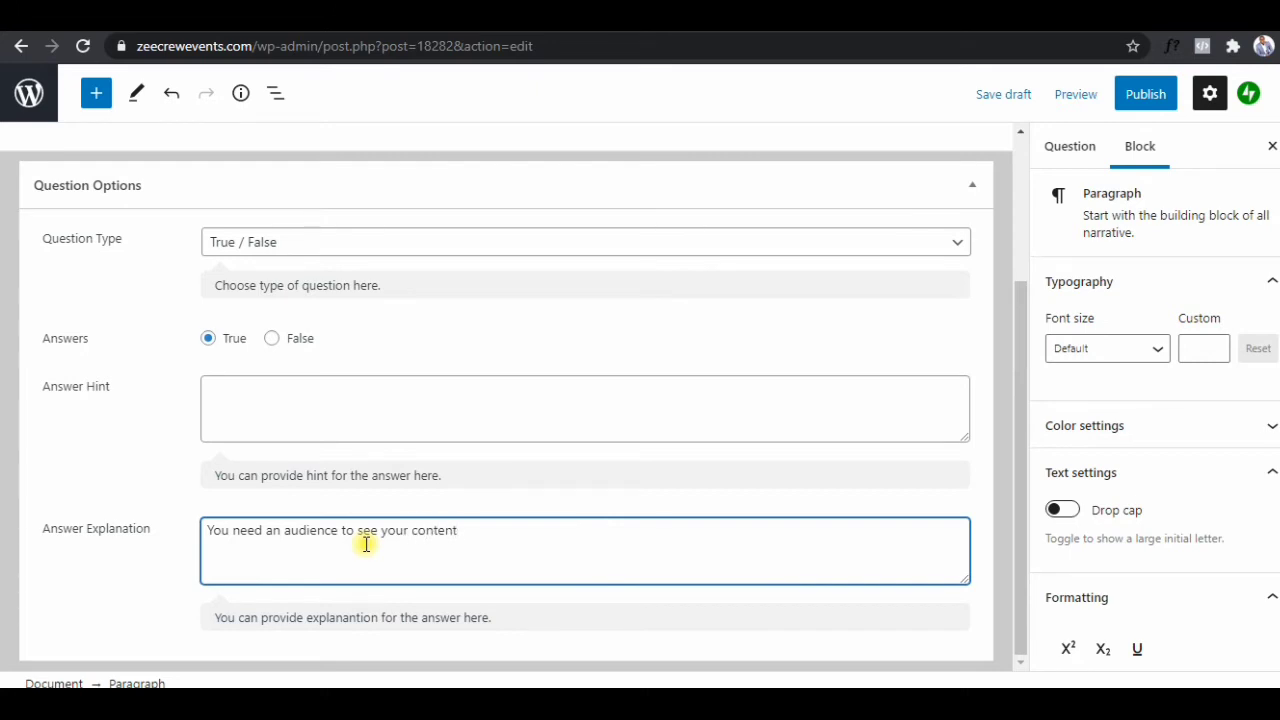
pyautogui.write('. Running Ads for Page')
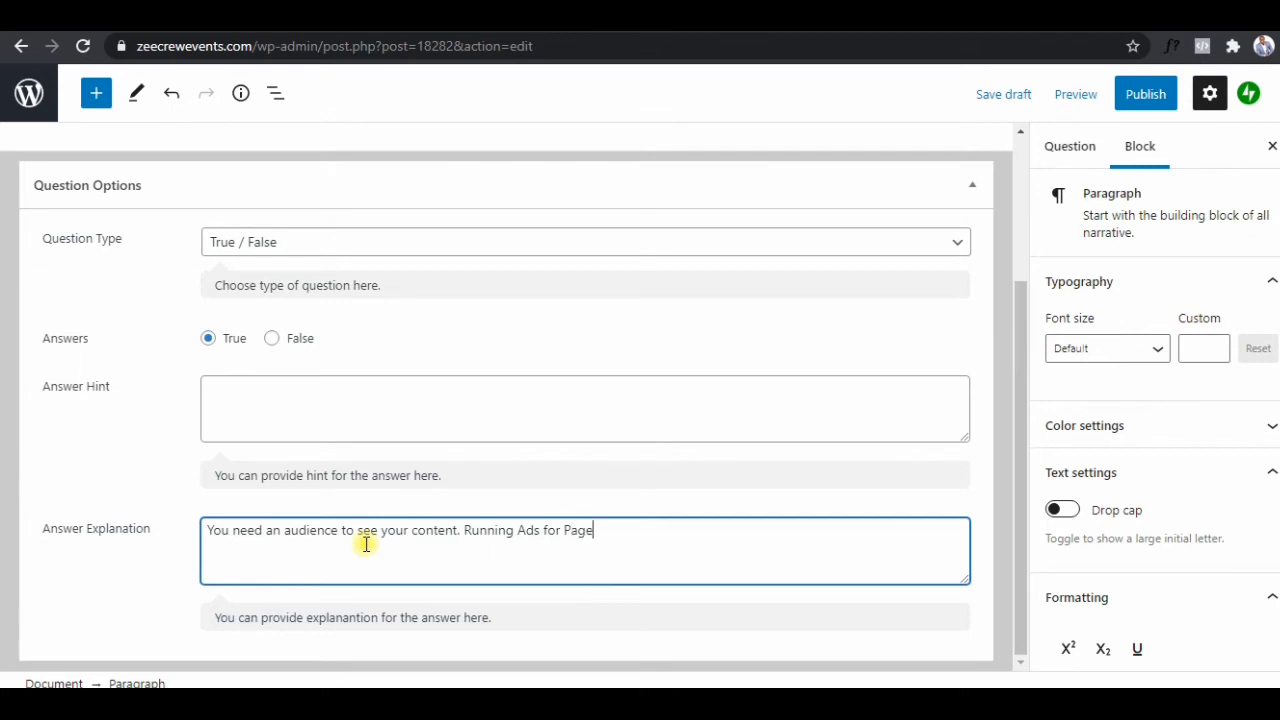
pyautogui.write(' Likes get you that audi')
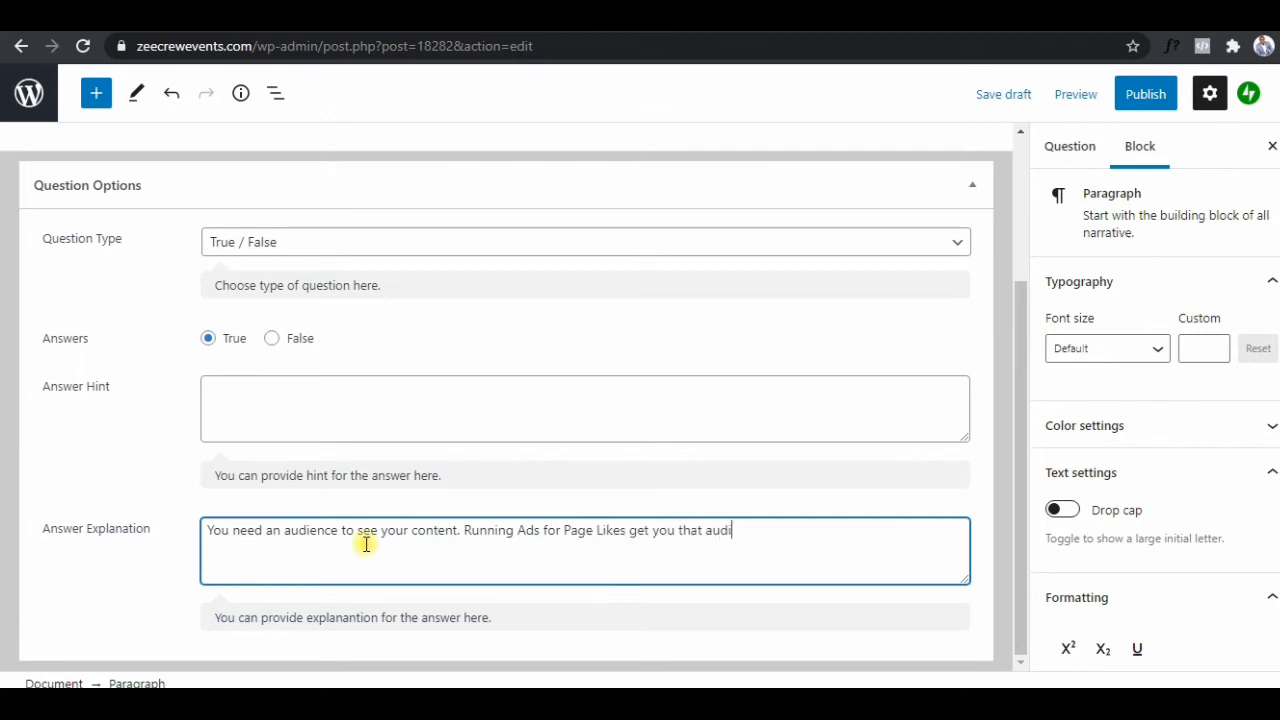
pyautogui.write('ence and helps your soc')
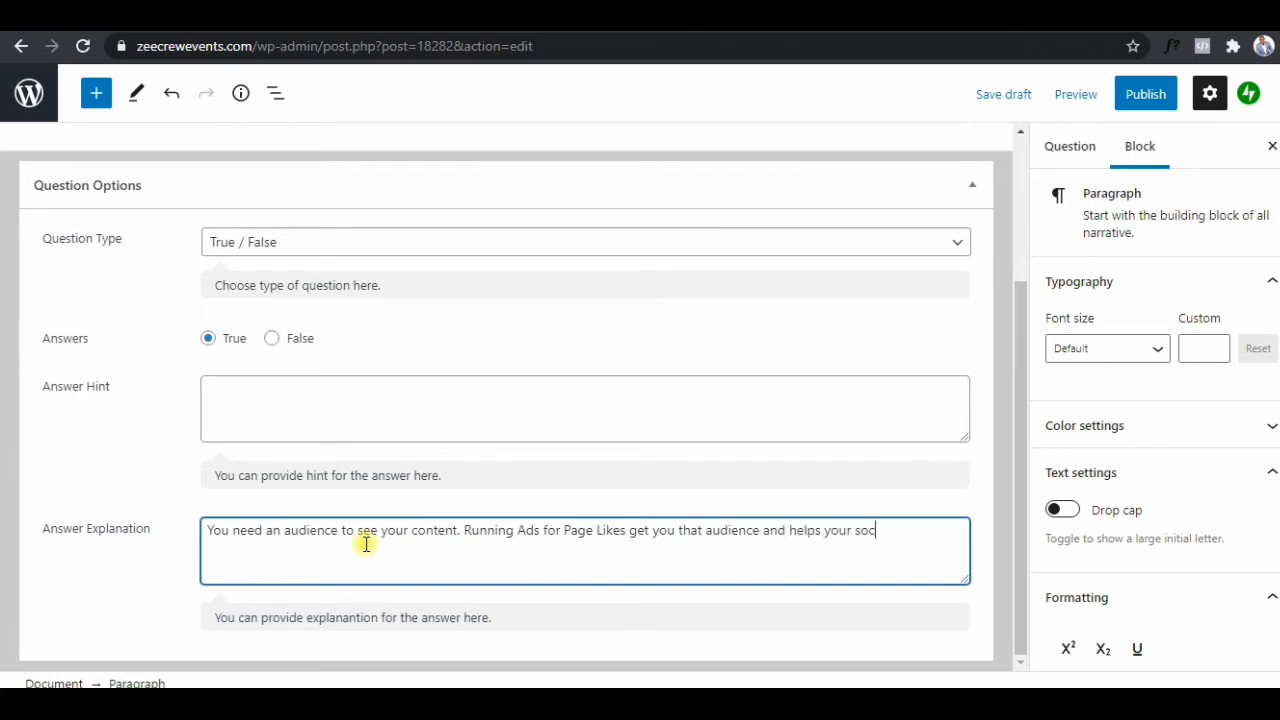
pyautogui.write('ial proof')
# Publish Facebook Marketing Question 3.
pyautogui.scroll(3, 543, 490)
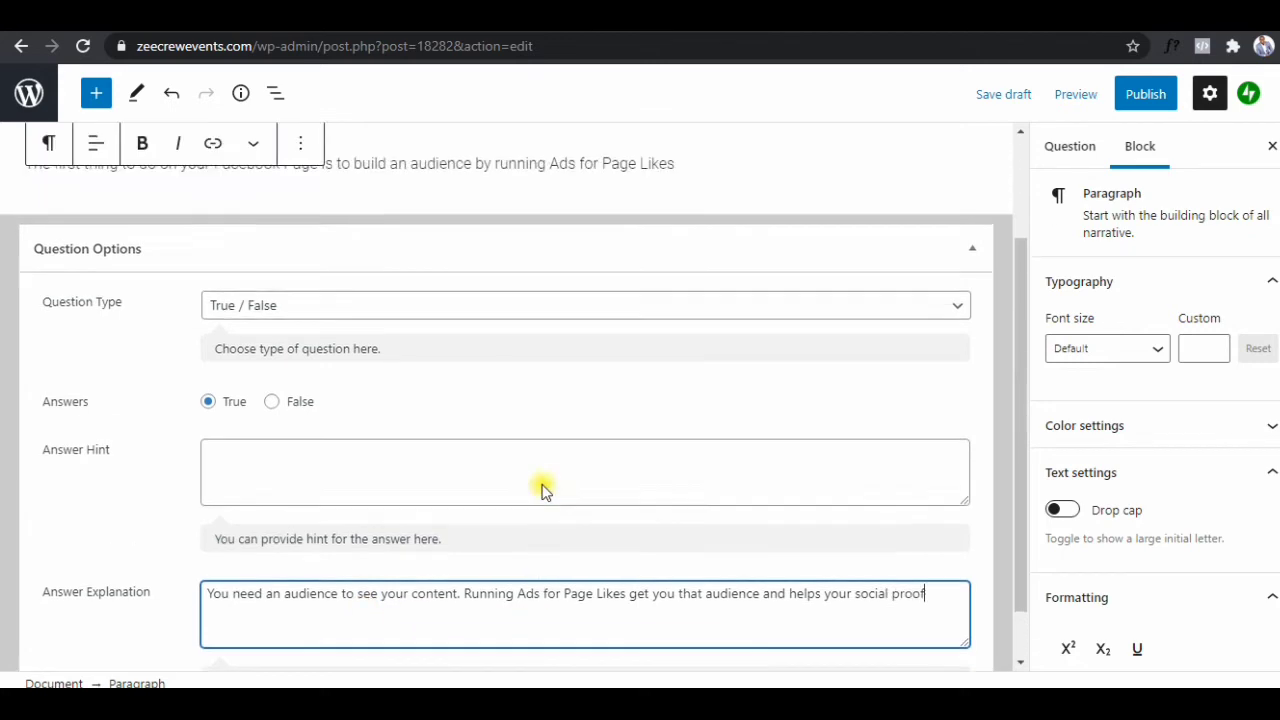
pyautogui.click(1146, 100)
pyautogui.click(1145, 104)
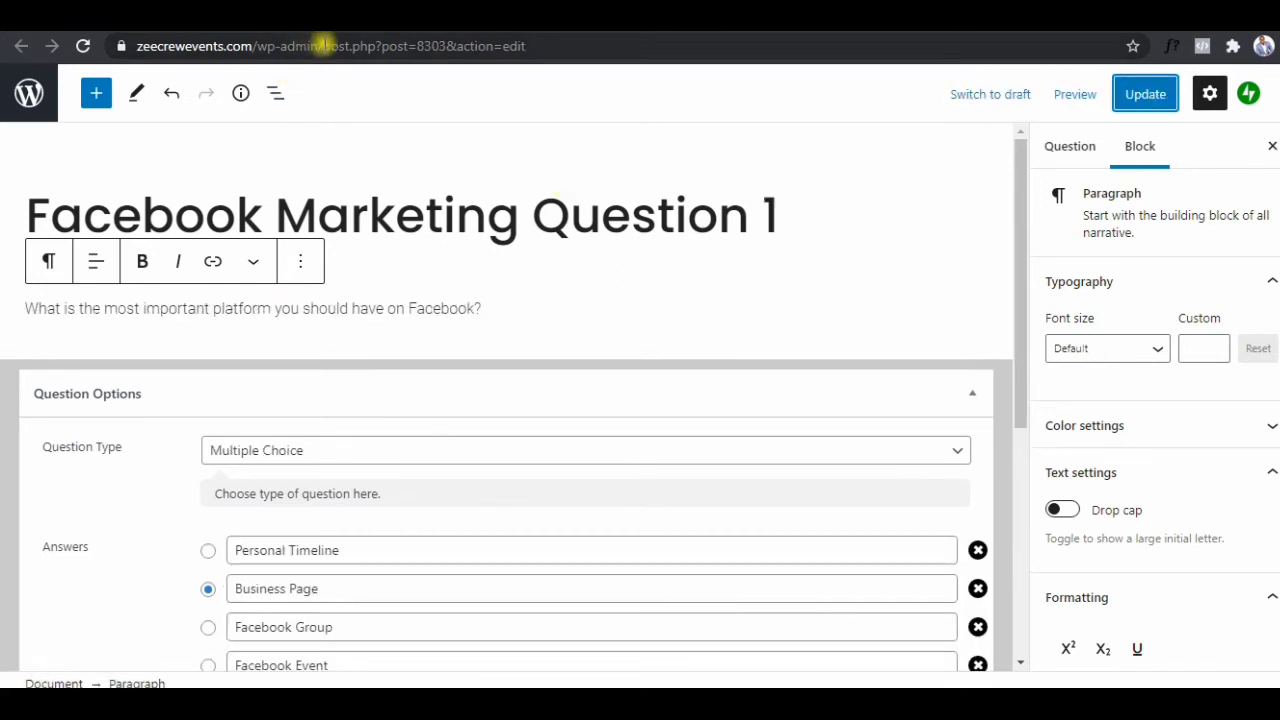
# Return to the site's wp-admin dashboard and open the list of all LMS quizzes.
pyautogui.moveTo(325, 45); pyautogui.dragTo(671, 57)
pyautogui.press('BackSpace')
pyautogui.press('Return')
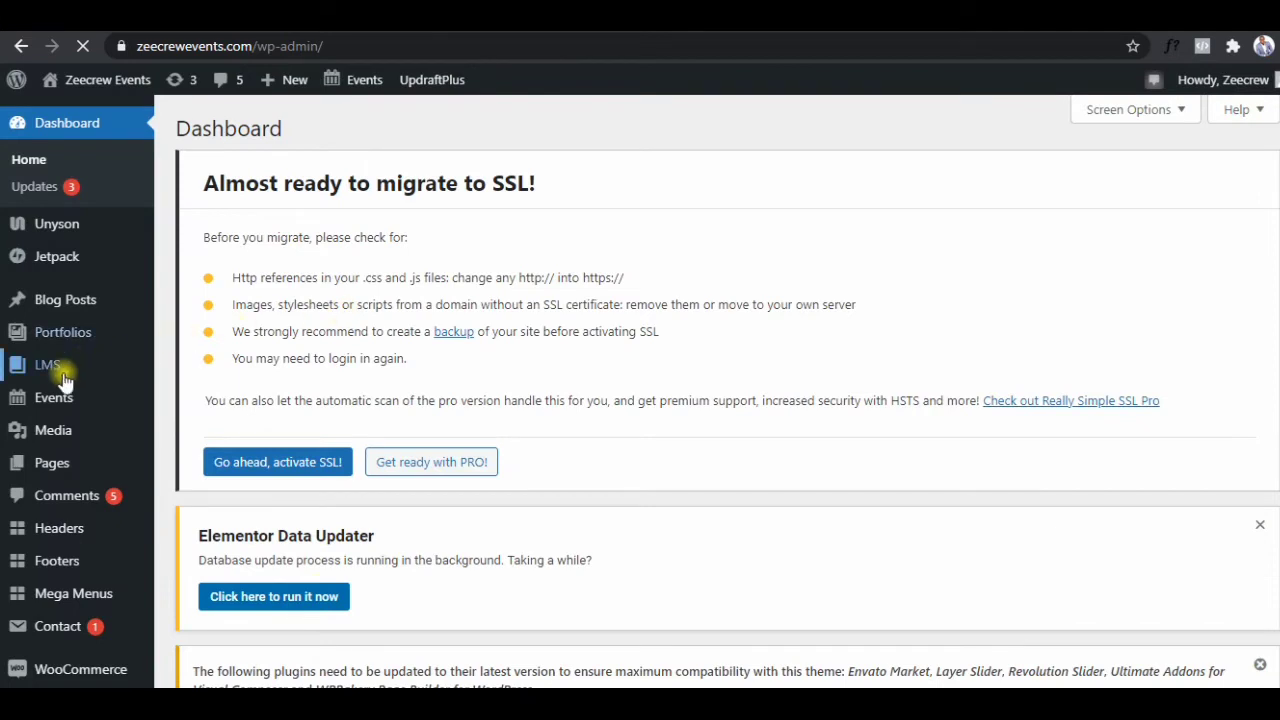
pyautogui.moveTo(60, 368)
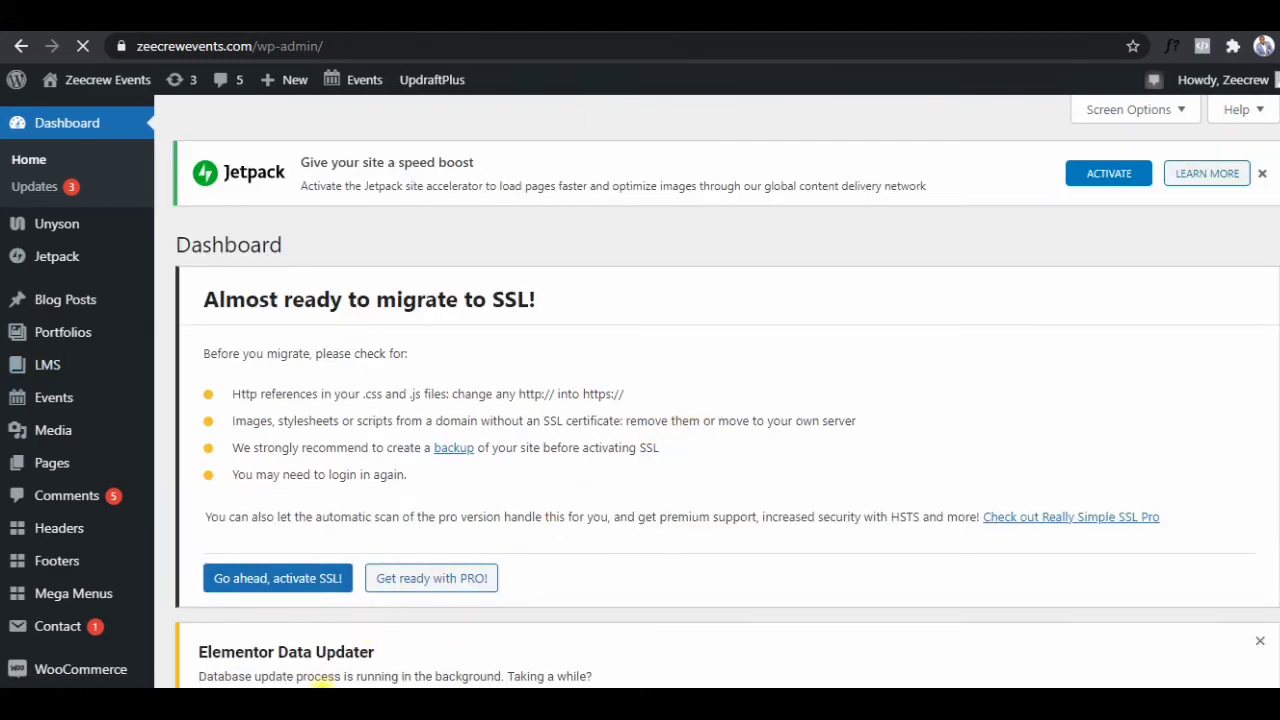
# Look through the existing quizzes and start a new quiz.
pyautogui.scroll(-4, 686, 405)
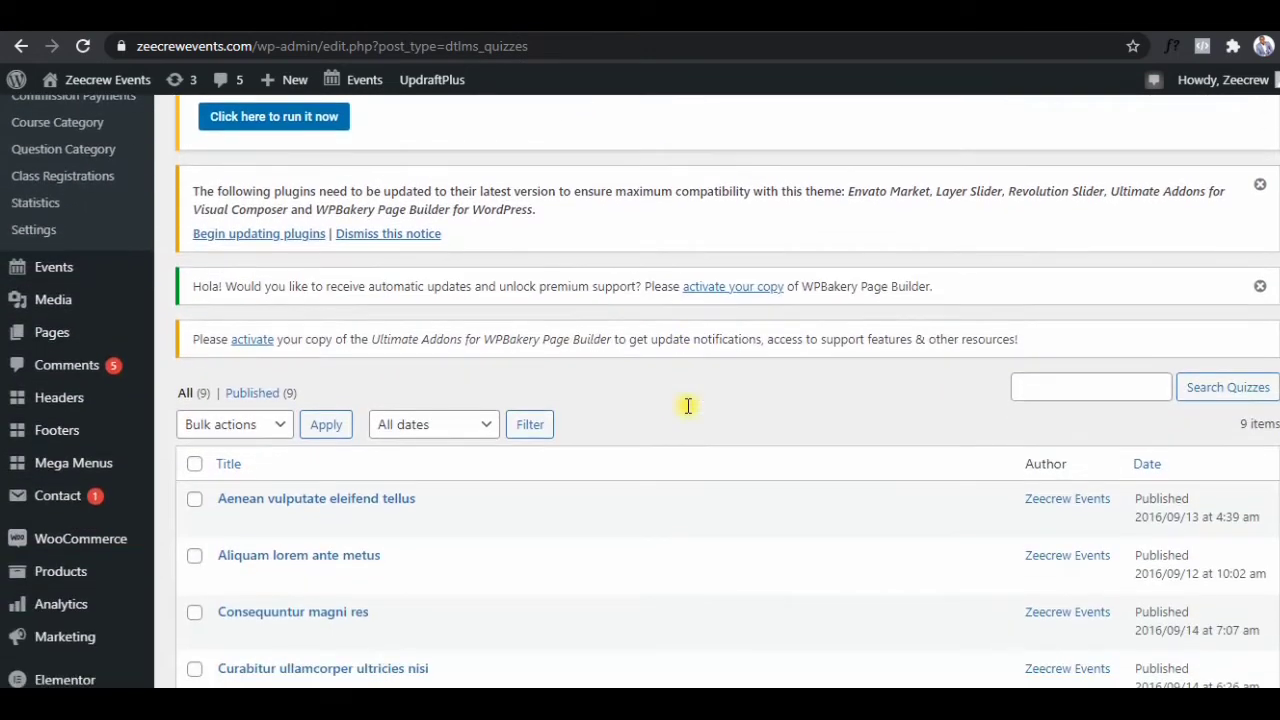
pyautogui.scroll(-5, 688, 405)
pyautogui.scroll(4, 688, 405)
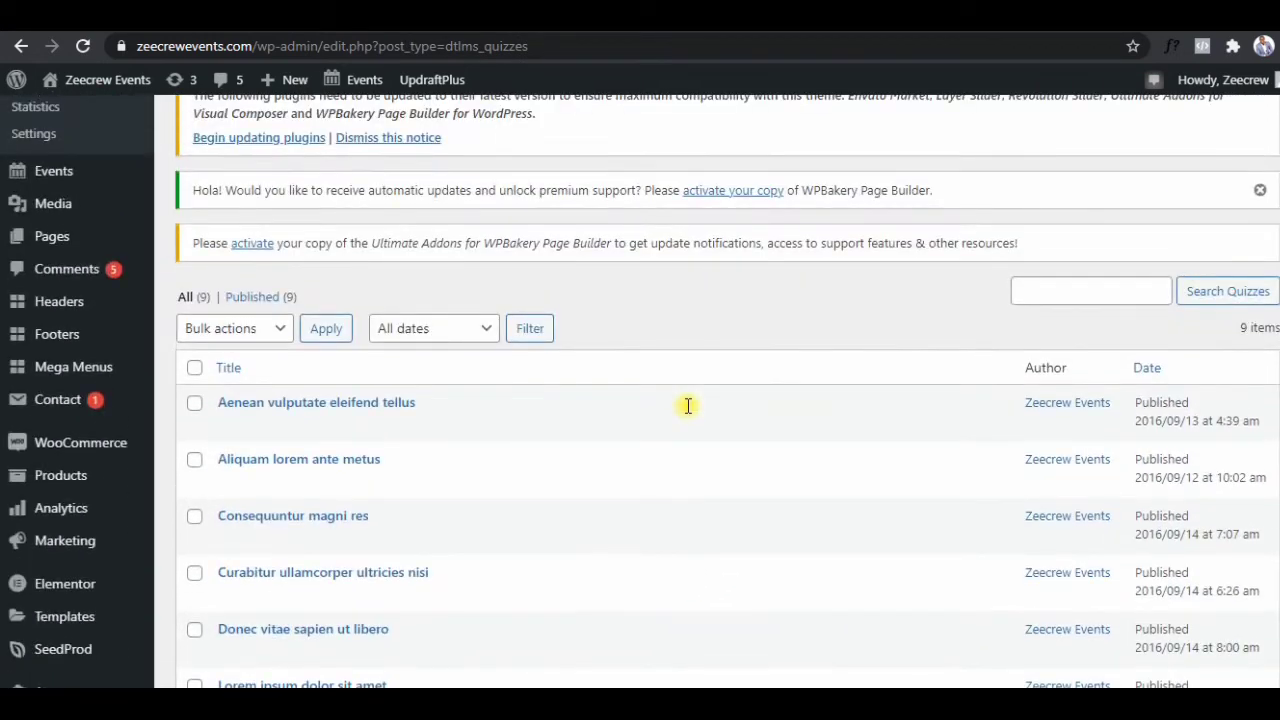
pyautogui.scroll(2, 688, 405)
pyautogui.scroll(4, 688, 405)
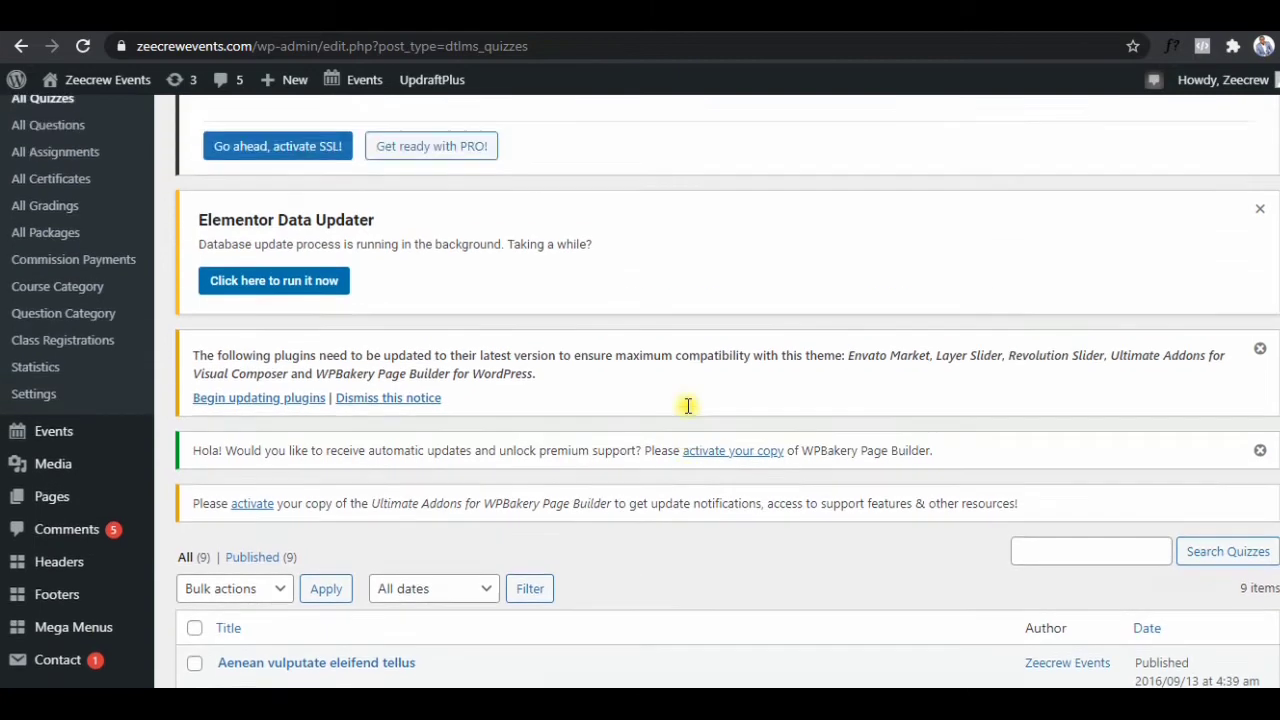
pyautogui.click(305, 128)
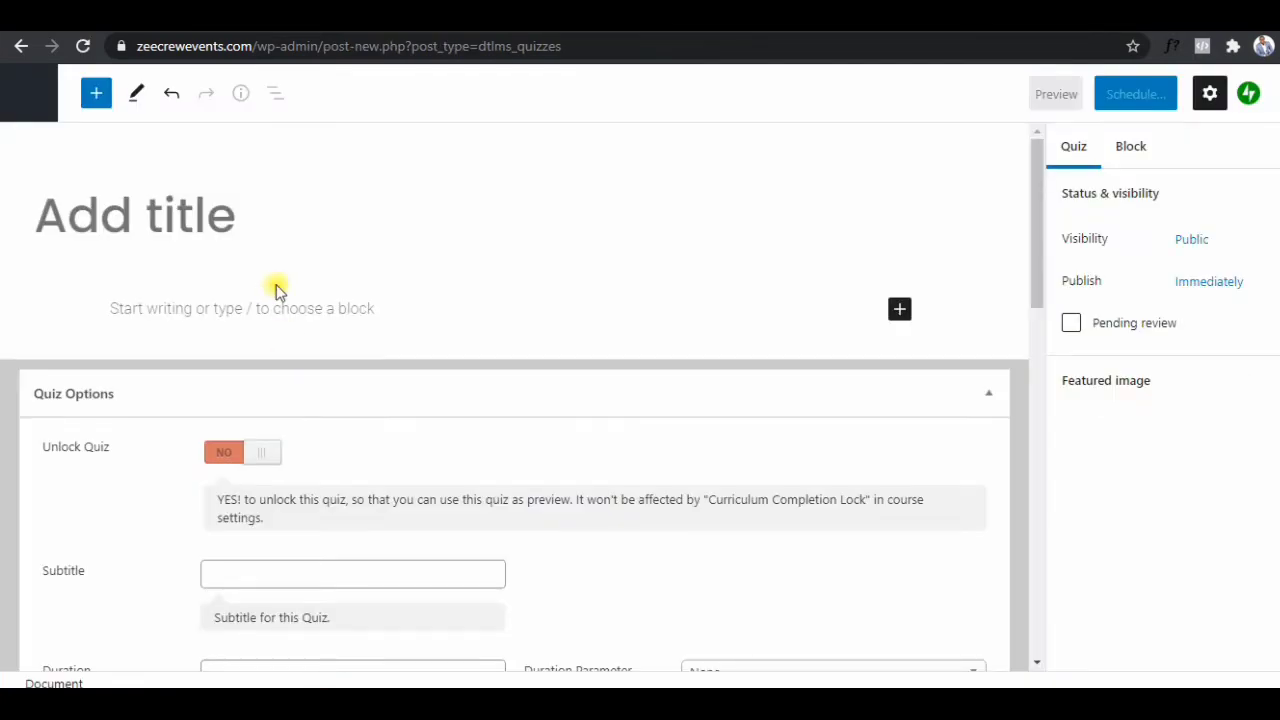
# Title the new quiz "Facebook Marketing Quiz".
pyautogui.click(256, 225)
pyautogui.write('Face')
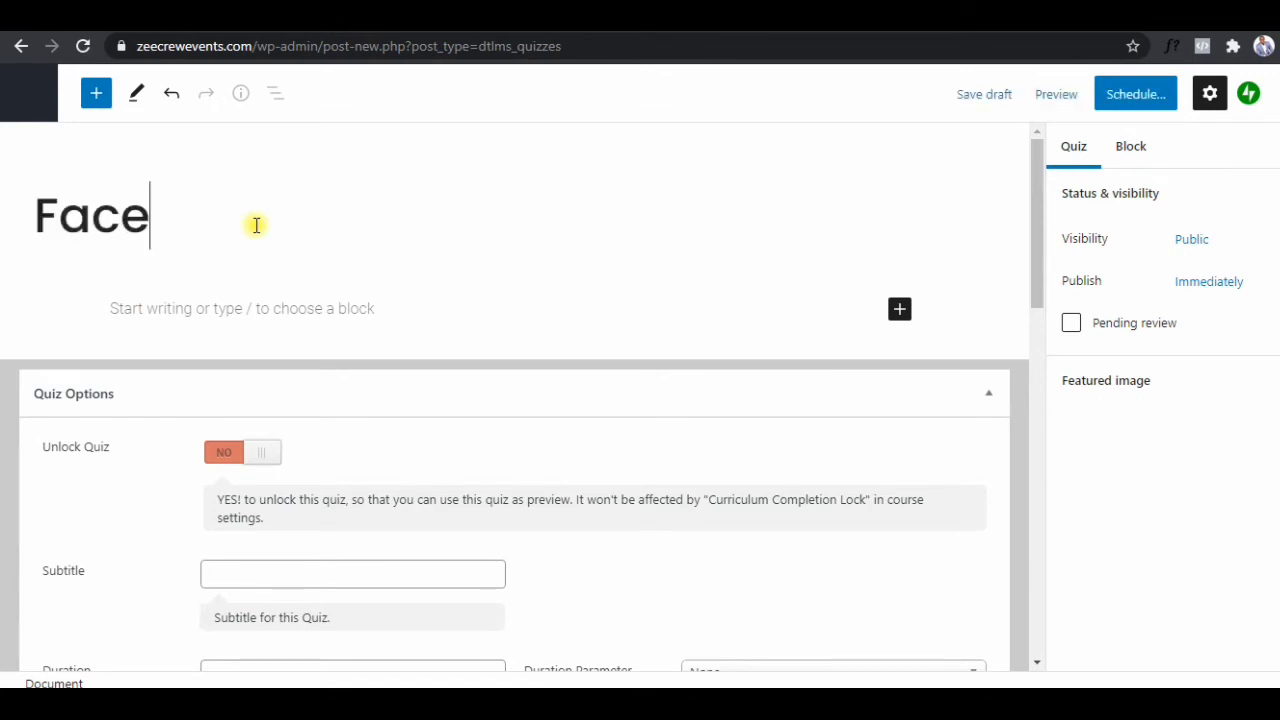
pyautogui.write('bookMa')
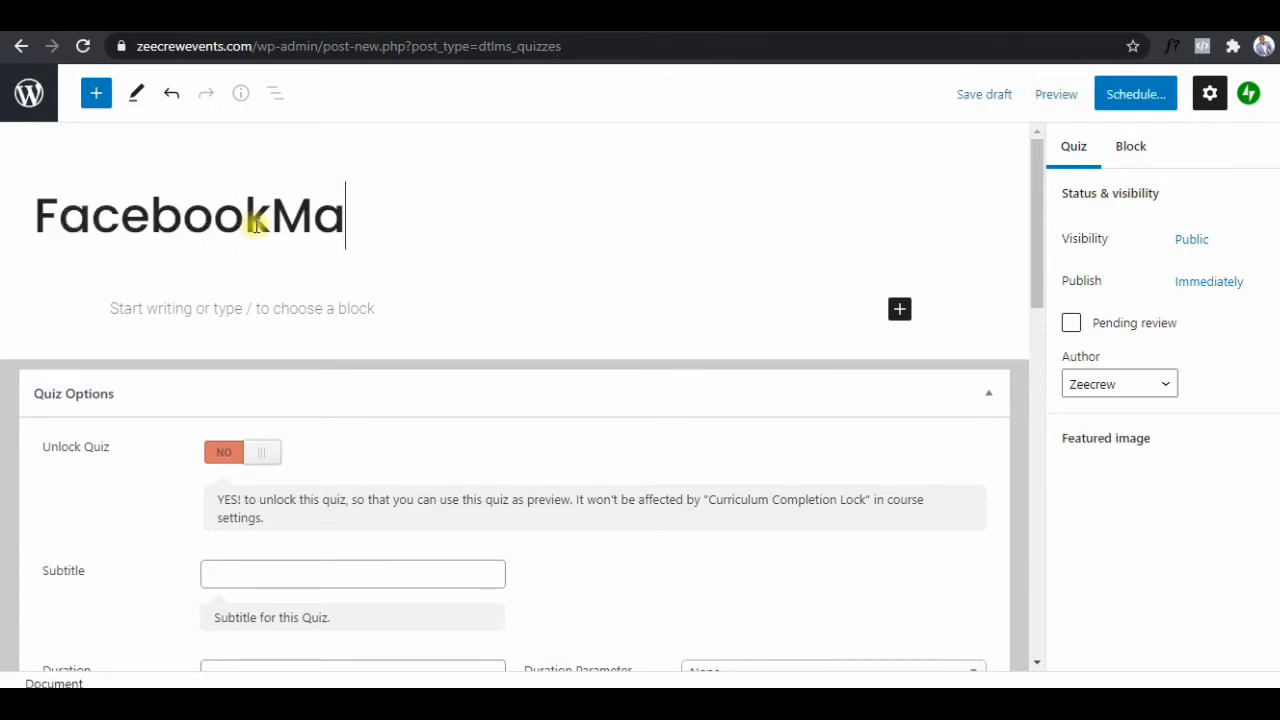
pyautogui.press('BackSpace')
pyautogui.press('BackSpace')
pyautogui.write('Marke')
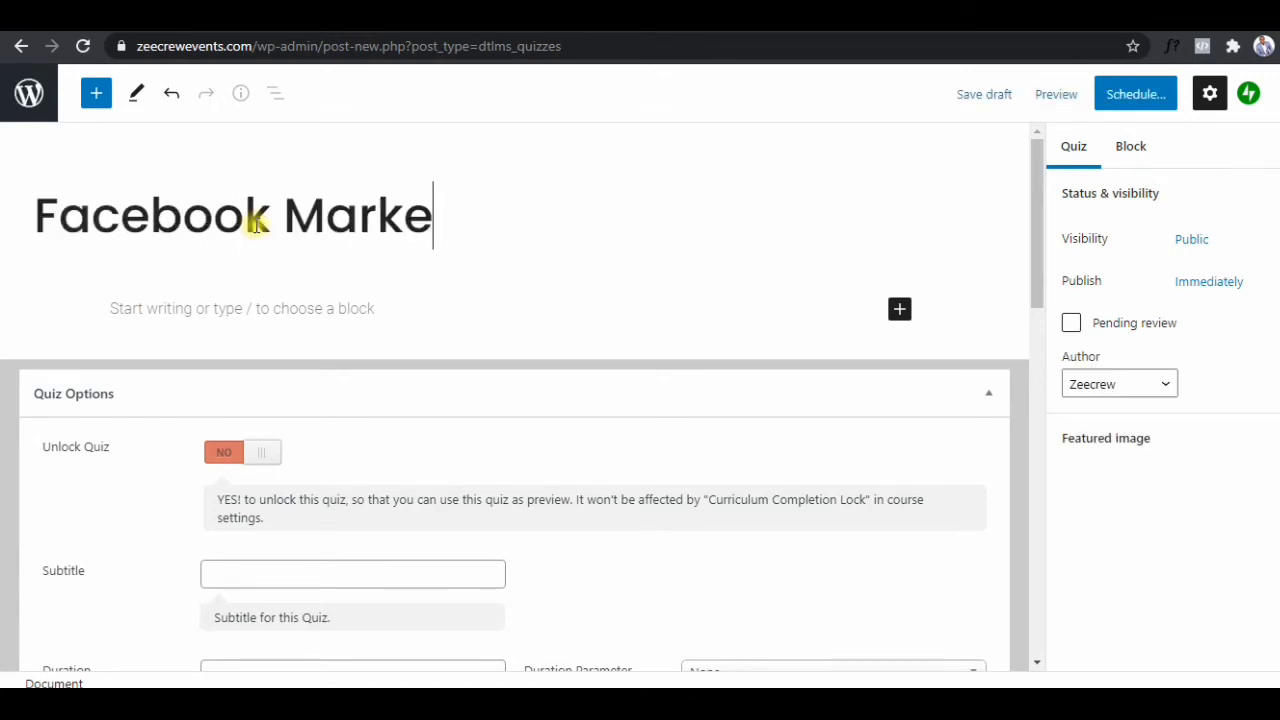
pyautogui.write('ting Quiz')
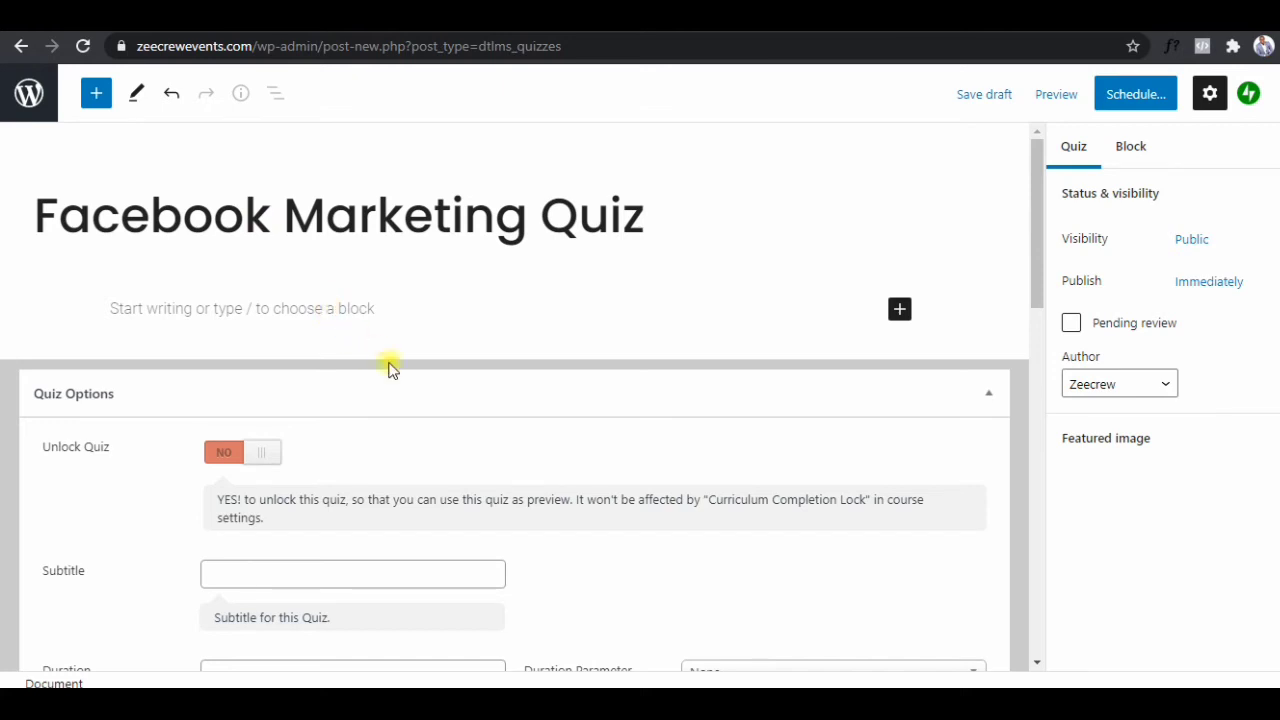
# Enter "The quiz for Facebook Marketing Course" as the quiz's body text.
pyautogui.click(346, 316)
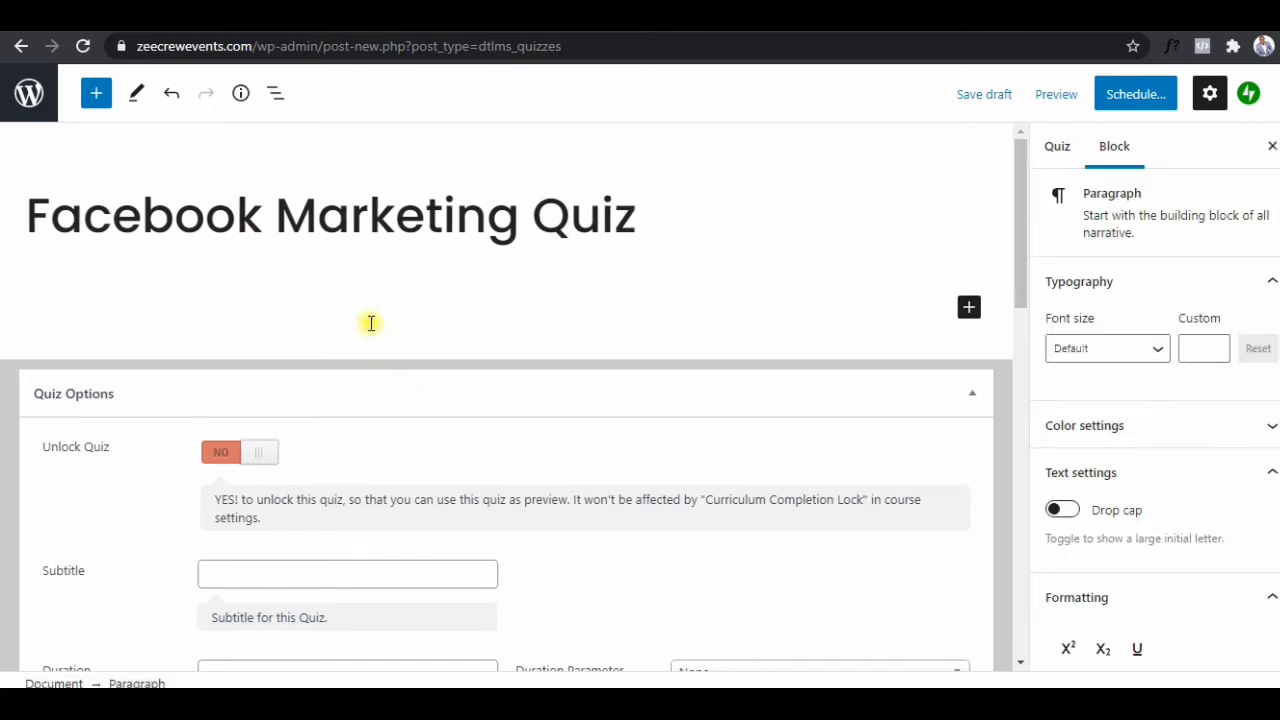
pyautogui.write('The')
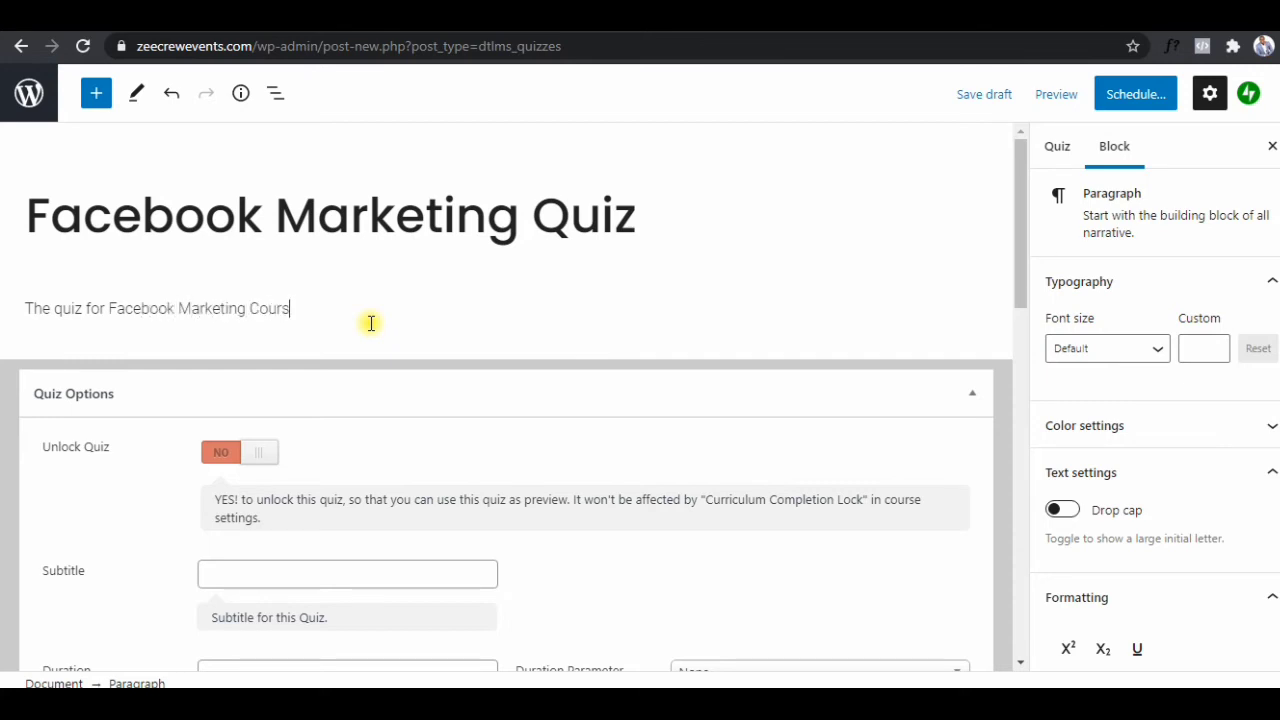
# Set the quiz duration to 4 with Minutes as the duration parameter.
pyautogui.scroll(-3, 529, 371)
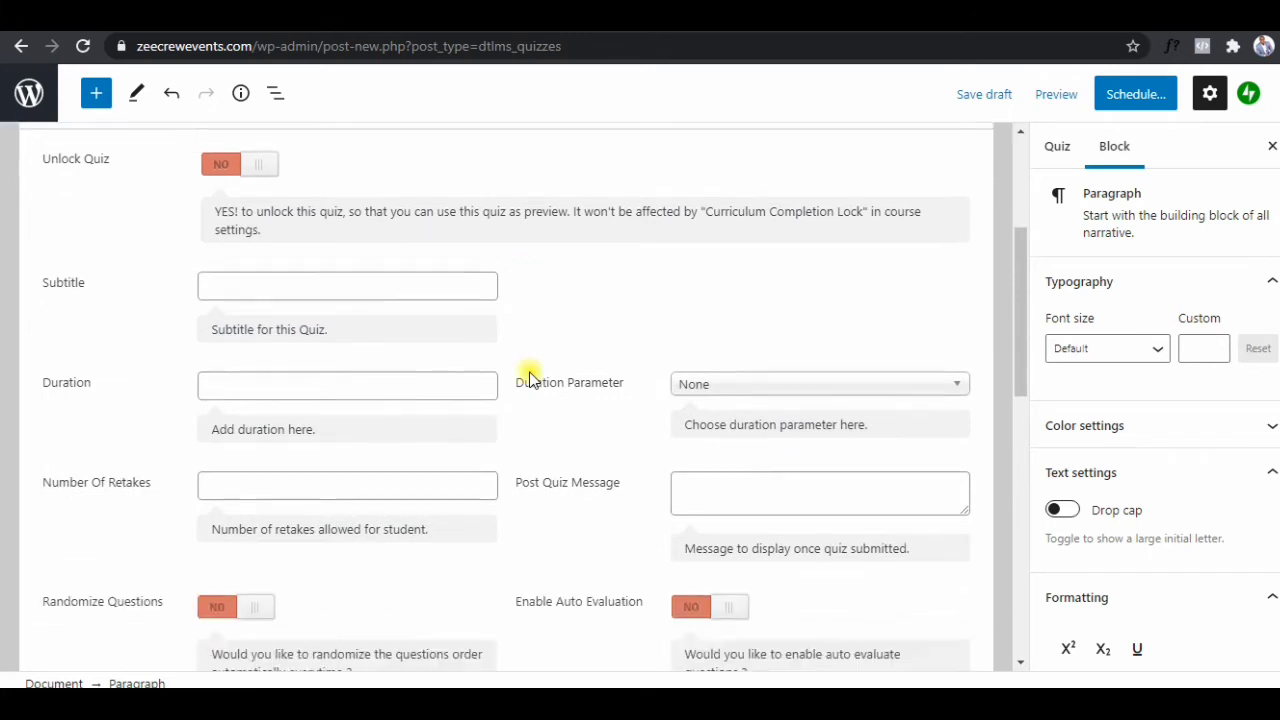
pyautogui.click(356, 387)
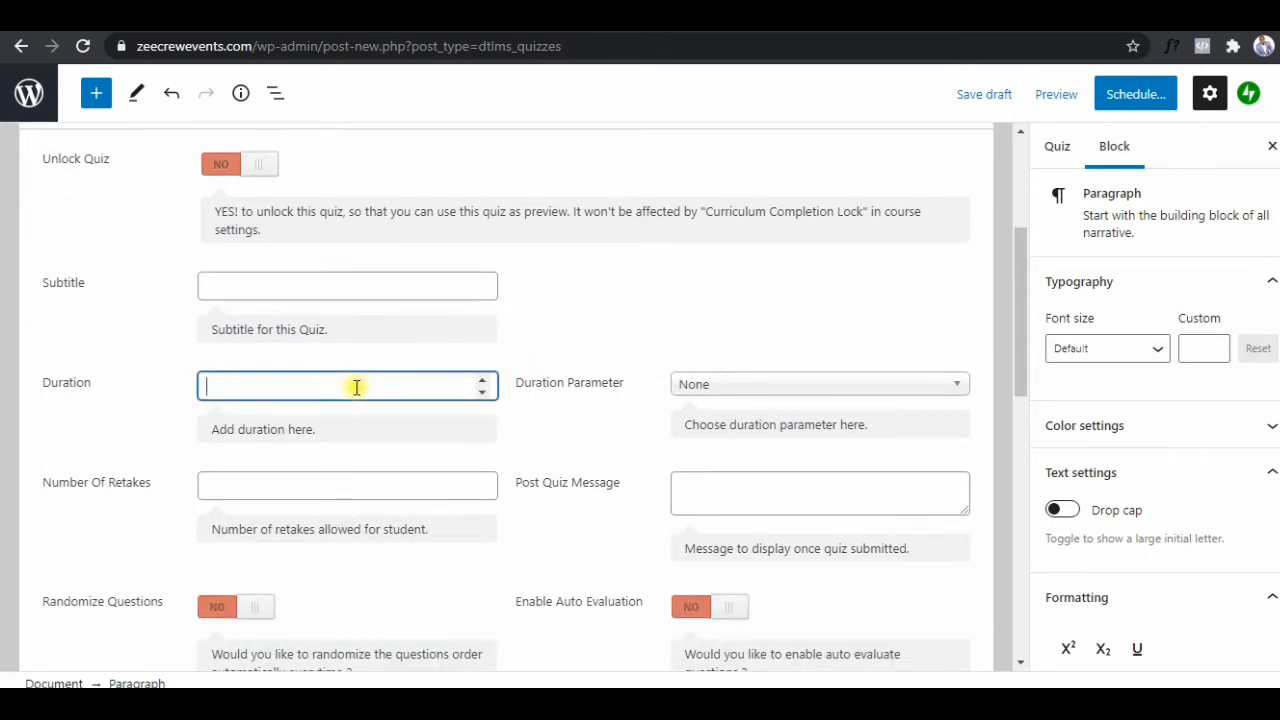
pyautogui.write('4')
pyautogui.click(512, 357)
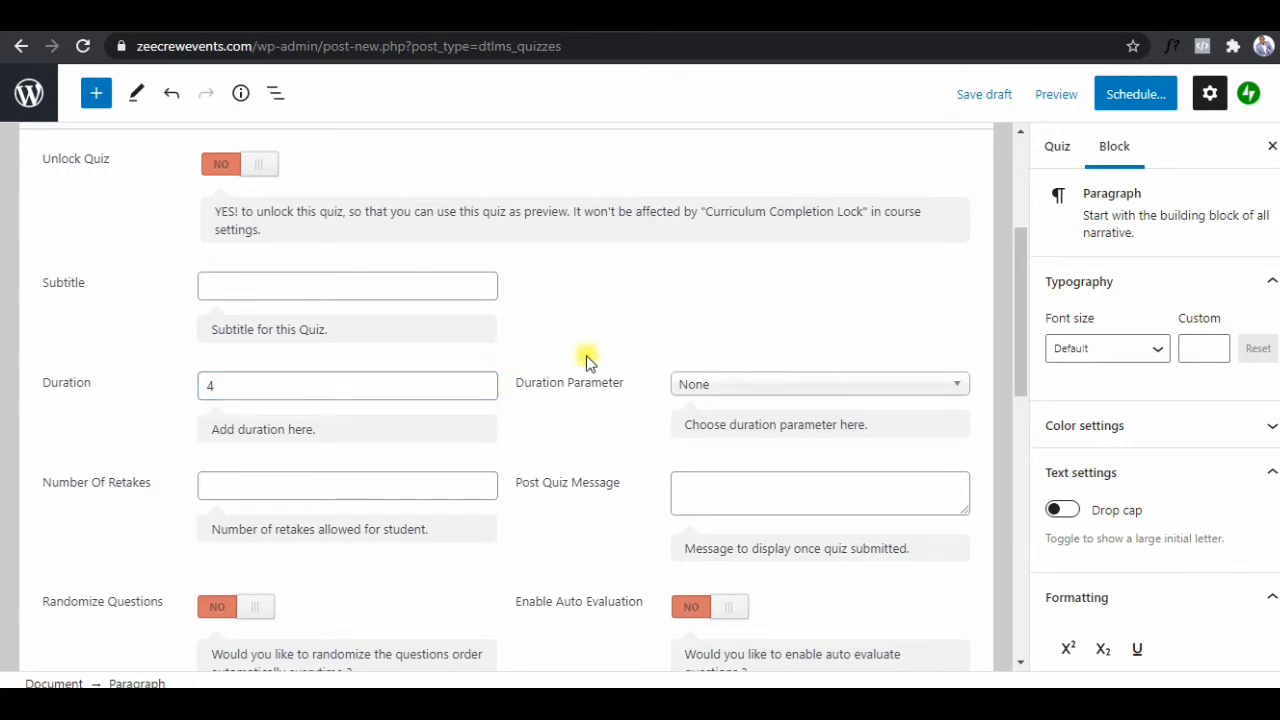
pyautogui.click(714, 390)
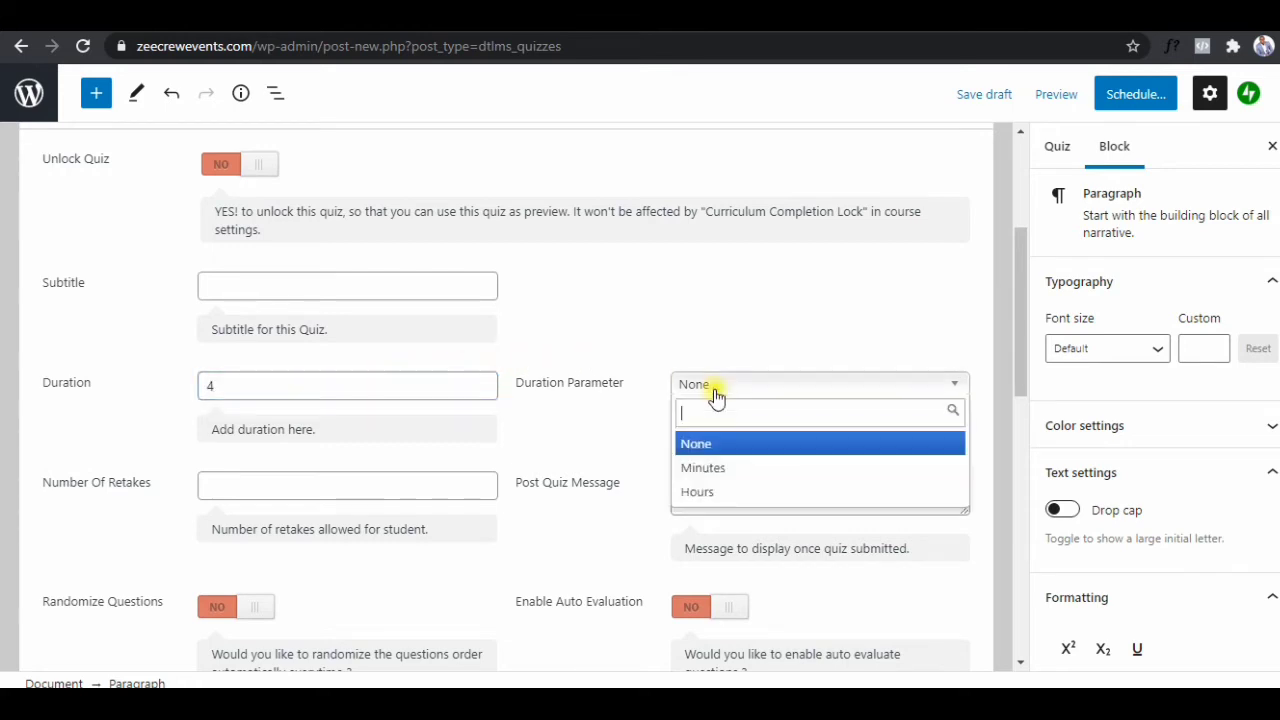
pyautogui.click(718, 470)
# Set the number of retakes to 5 and enable randomized question order for the quiz.
pyautogui.scroll(-1, 546, 414)
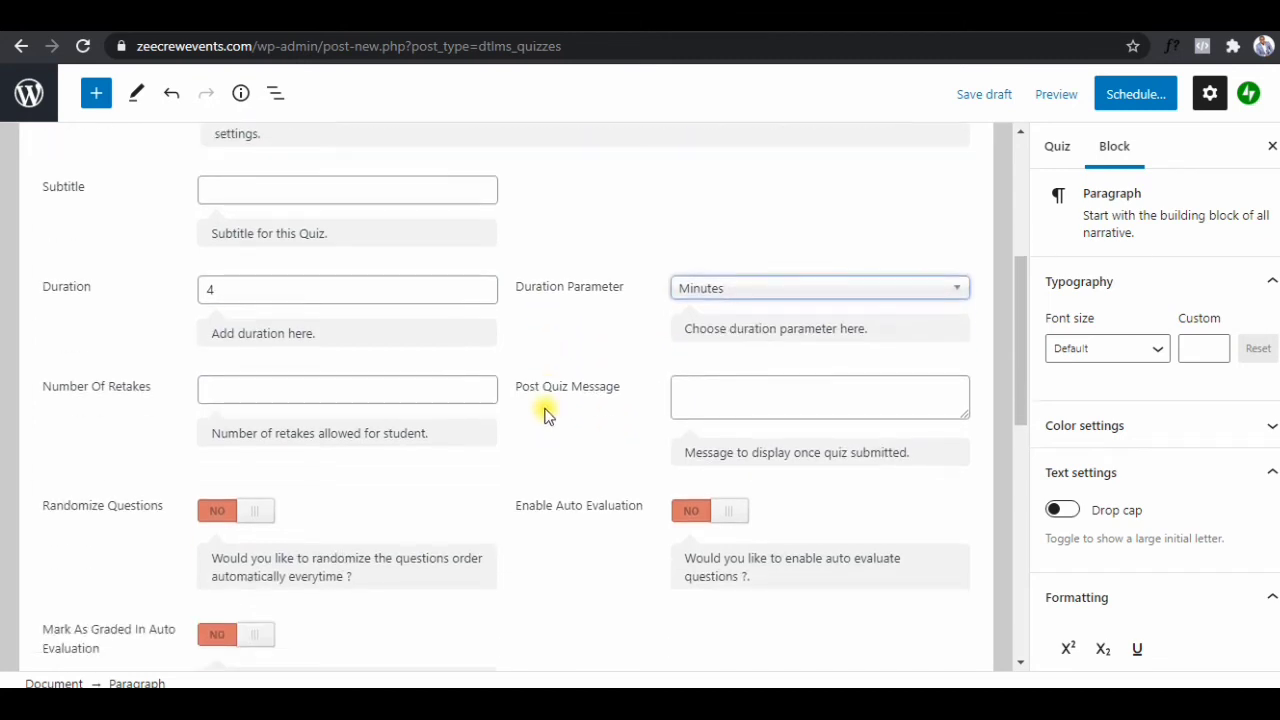
pyautogui.click(418, 392)
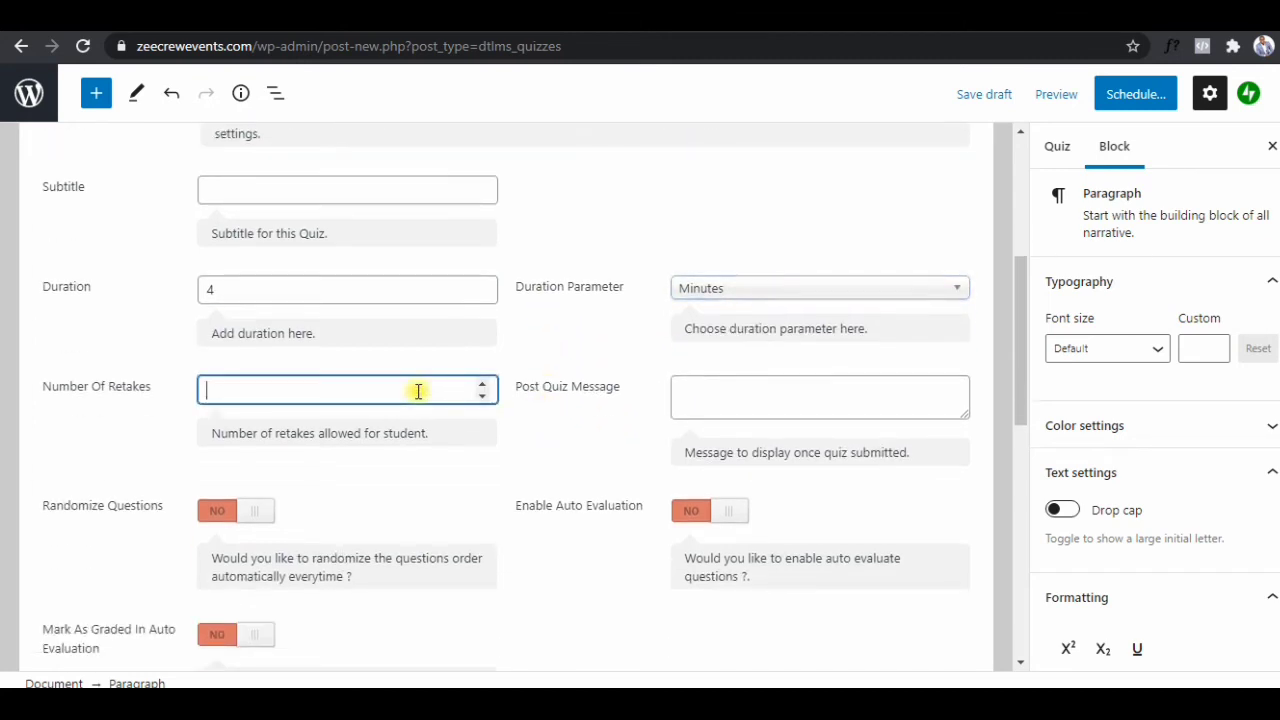
pyautogui.write('5')
pyautogui.click(478, 361)
pyautogui.scroll(-1, 568, 390)
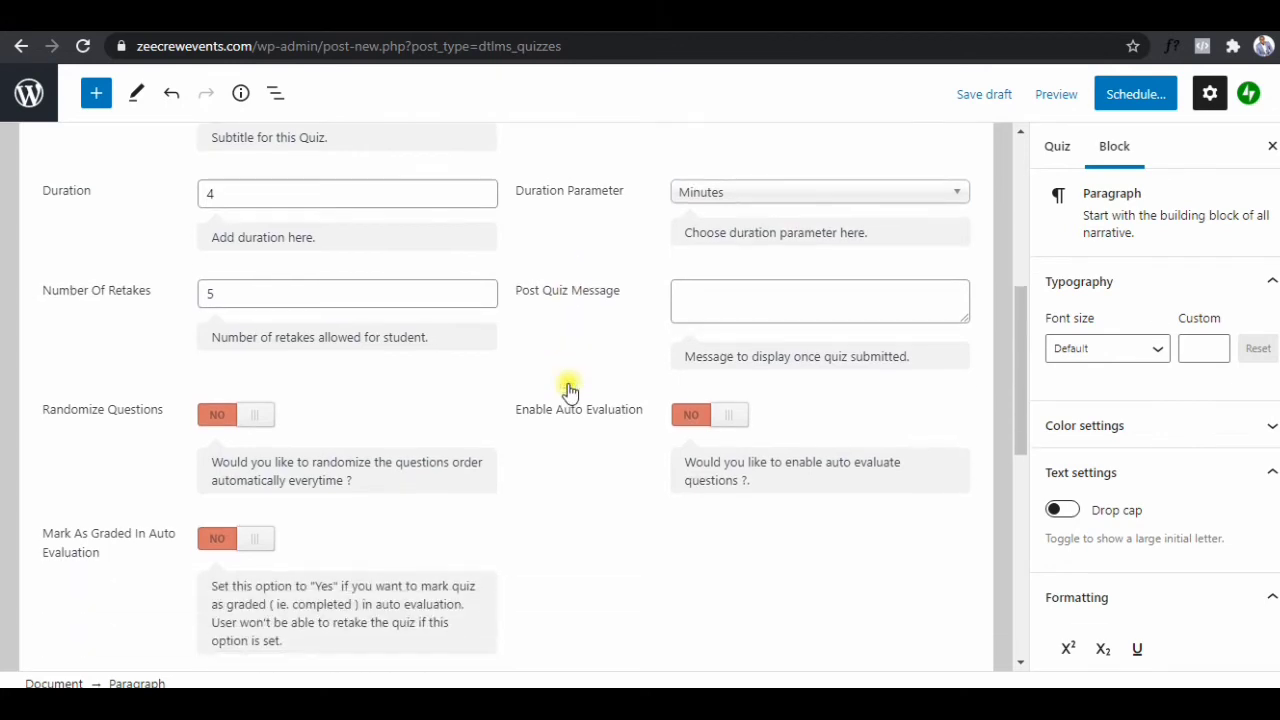
pyautogui.scroll(-1, 567, 388)
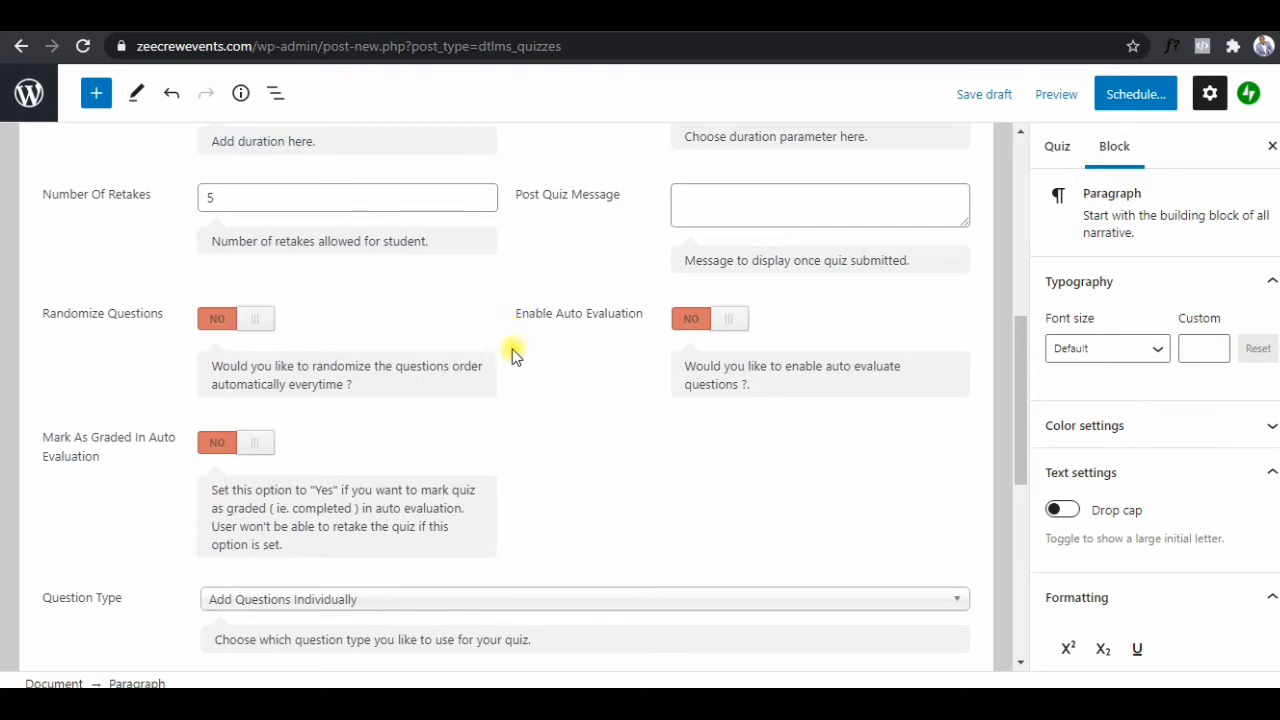
pyautogui.click(264, 322)
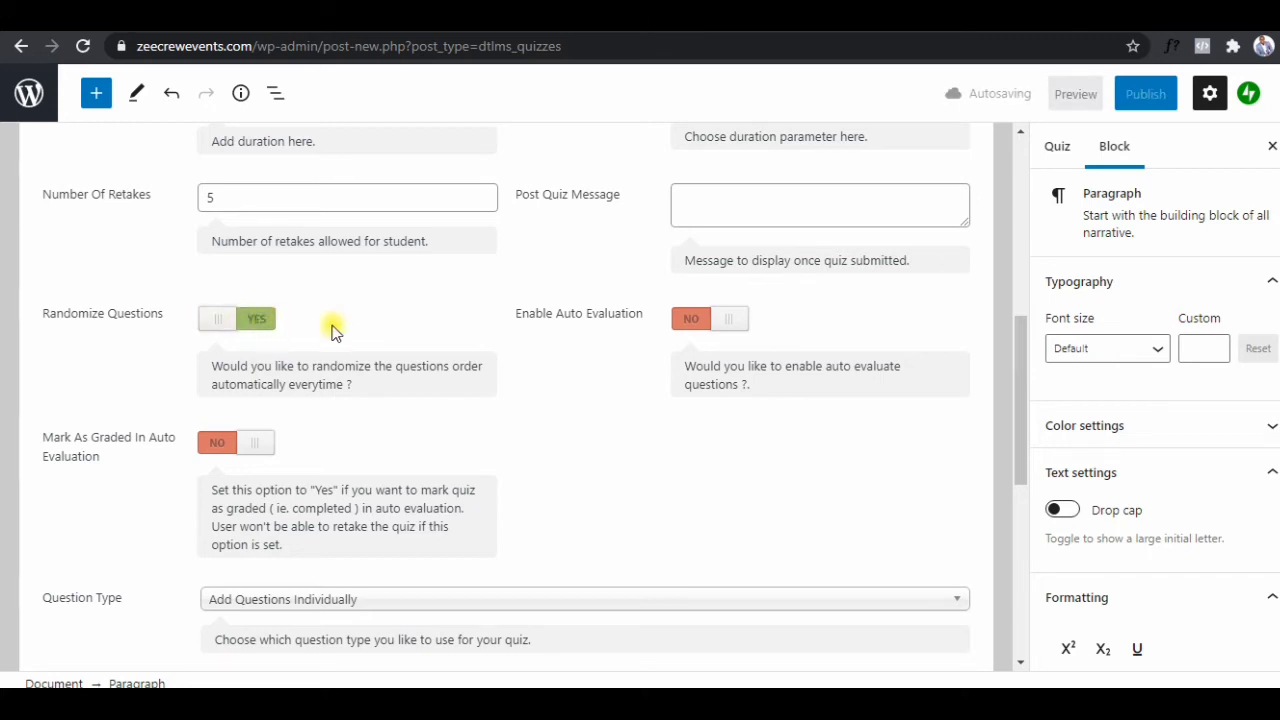
# Keep the question type as Add Questions Individually and add Facebook Marketing Question 1 to the quiz.
pyautogui.scroll(-1, 531, 383)
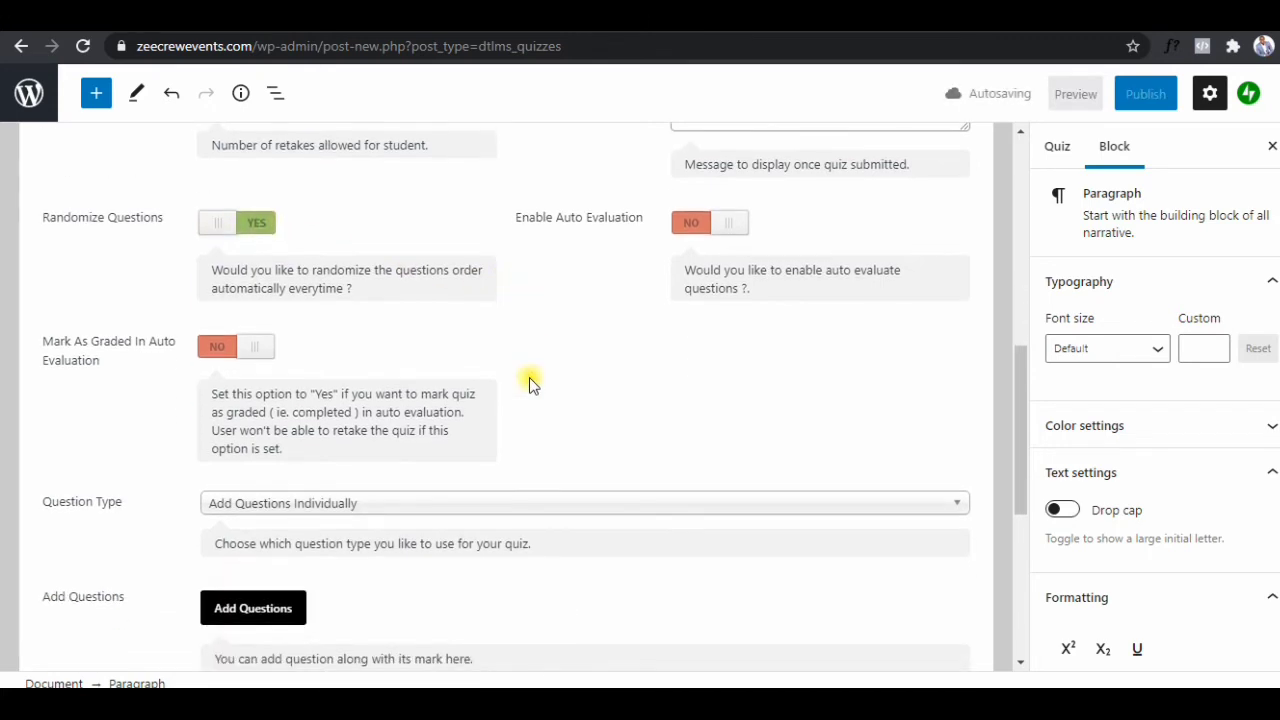
pyautogui.scroll(-1, 529, 377)
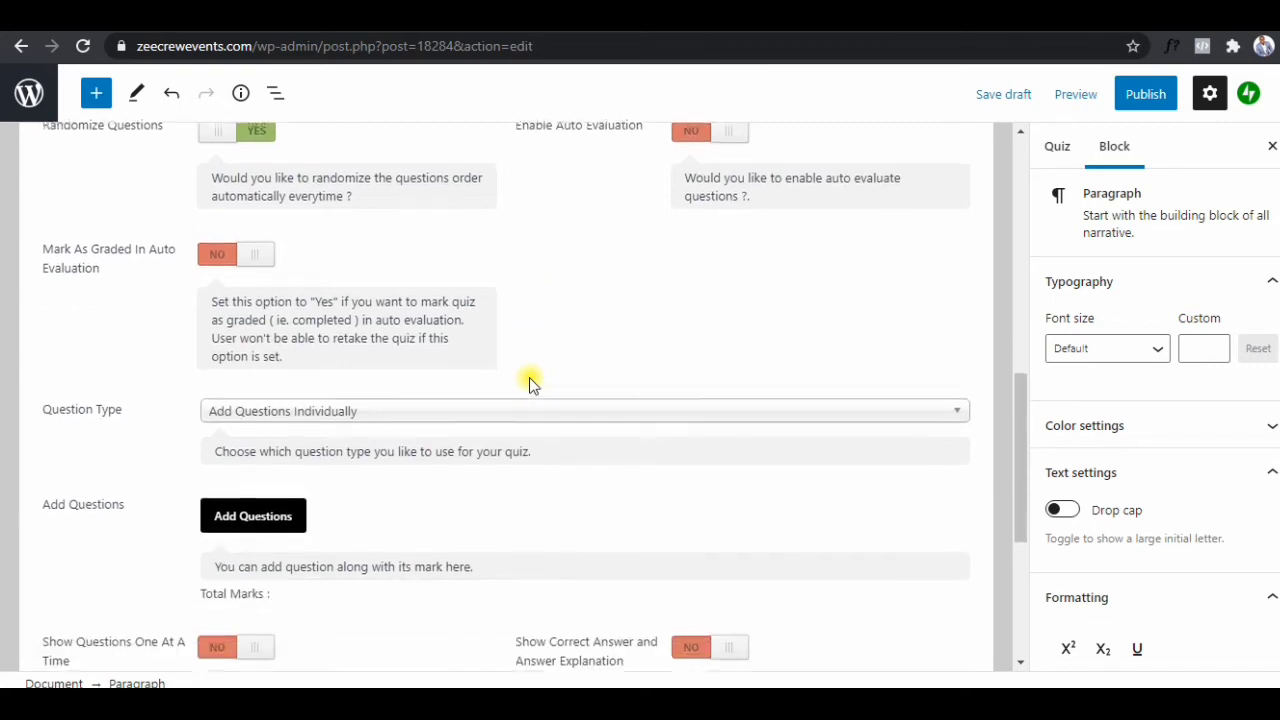
pyautogui.click(431, 408)
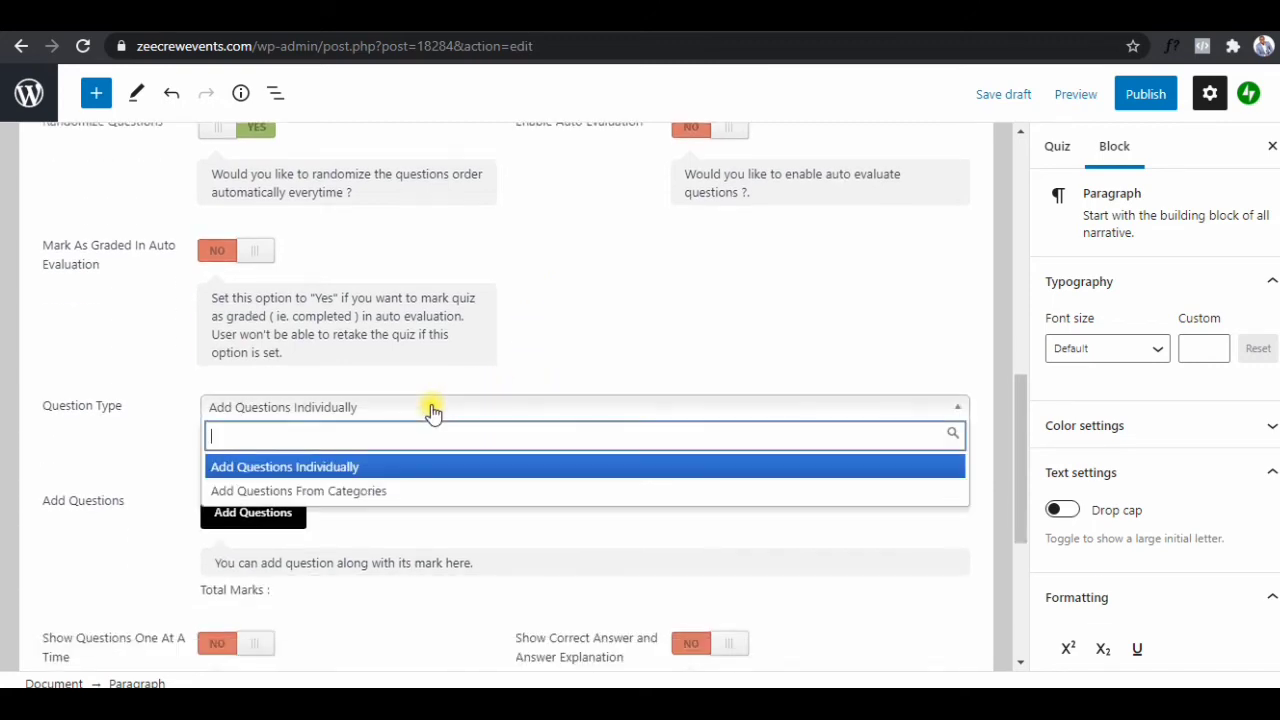
pyautogui.click(525, 352)
pyautogui.scroll(-1, 443, 397)
pyautogui.click(266, 414)
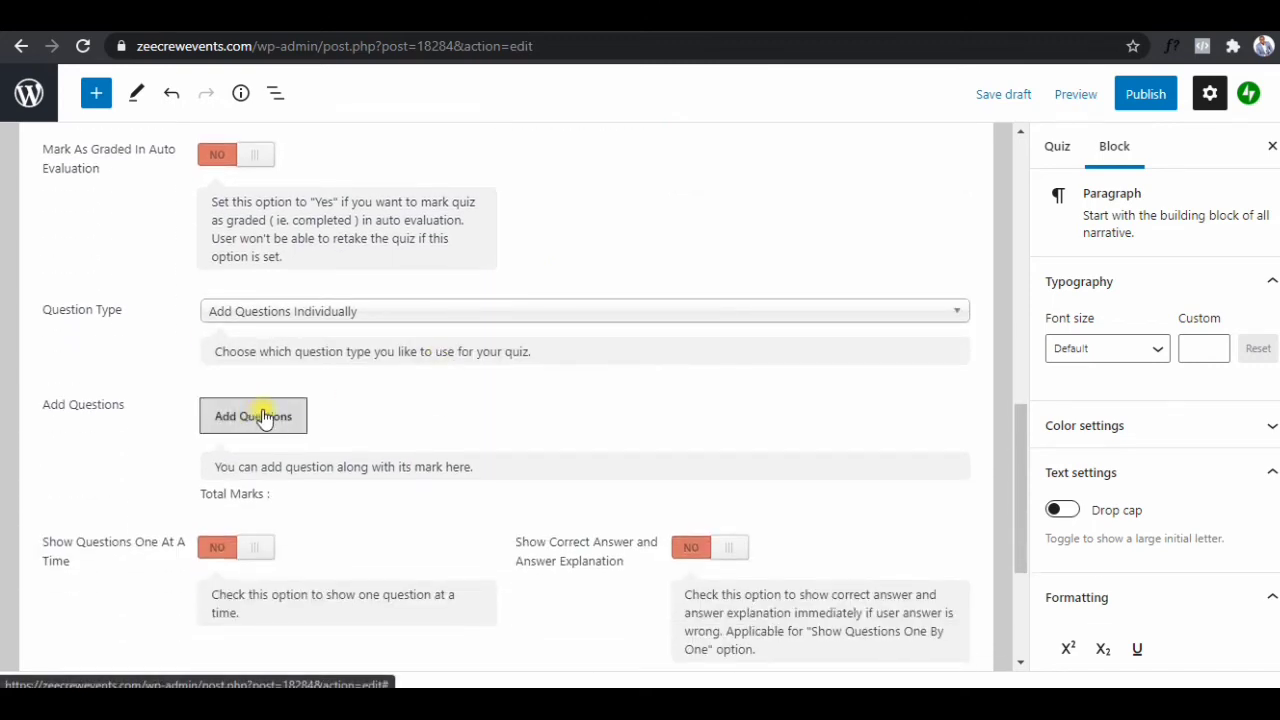
pyautogui.scroll(-1, 486, 380)
pyautogui.click(380, 317)
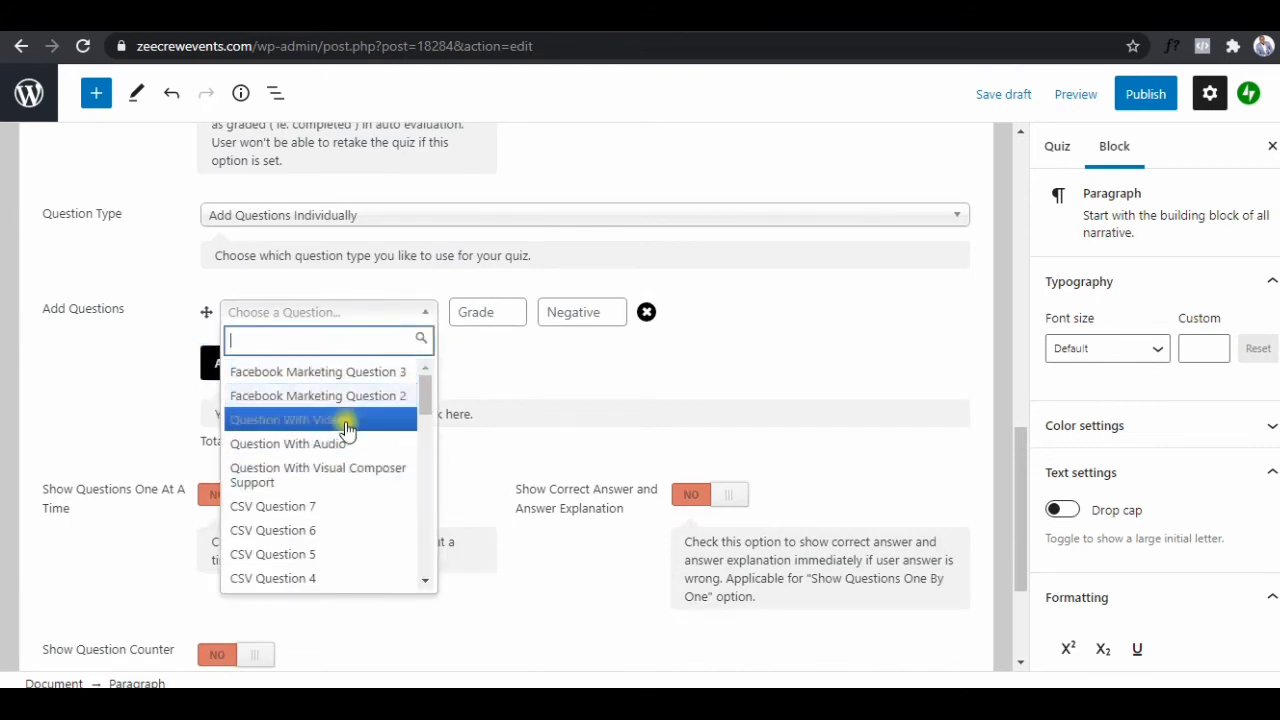
pyautogui.scroll(-2, 343, 449)
pyautogui.scroll(-2, 343, 455)
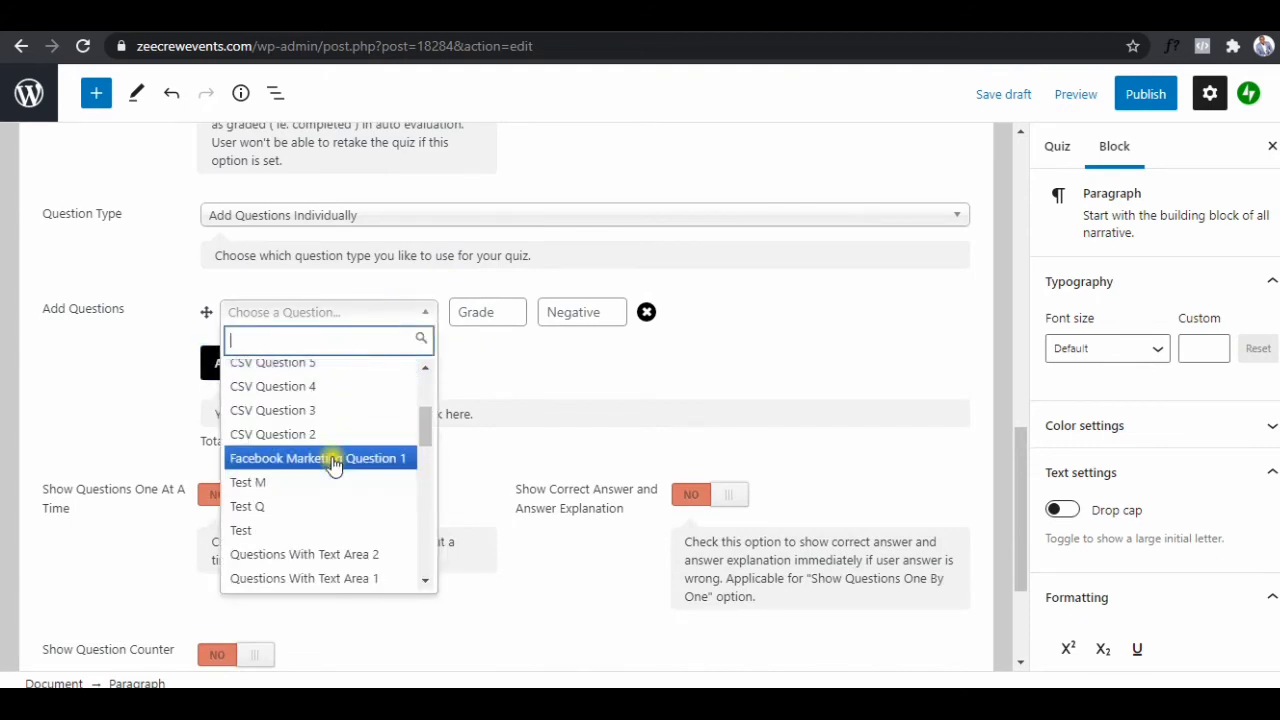
pyautogui.click(333, 462)
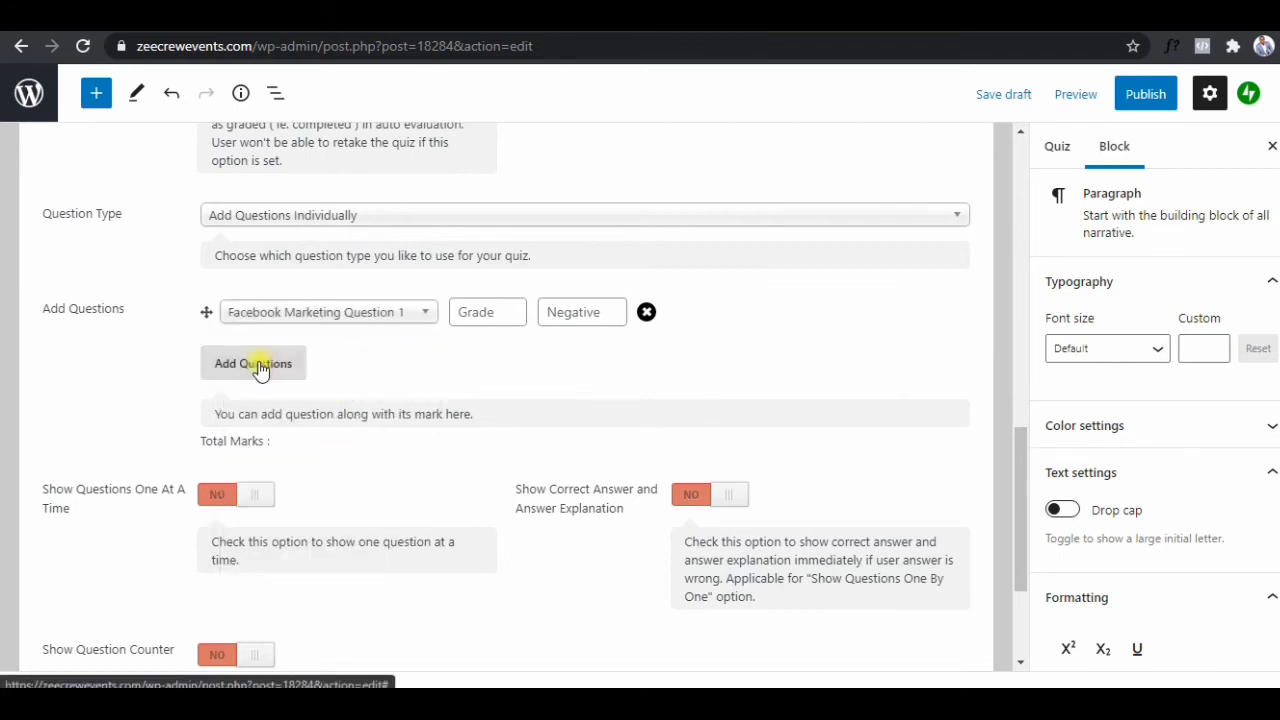
# Set the grade for Facebook Marketing Question 1 to 1, leaving its negative mark blank.
pyautogui.click(490, 311)
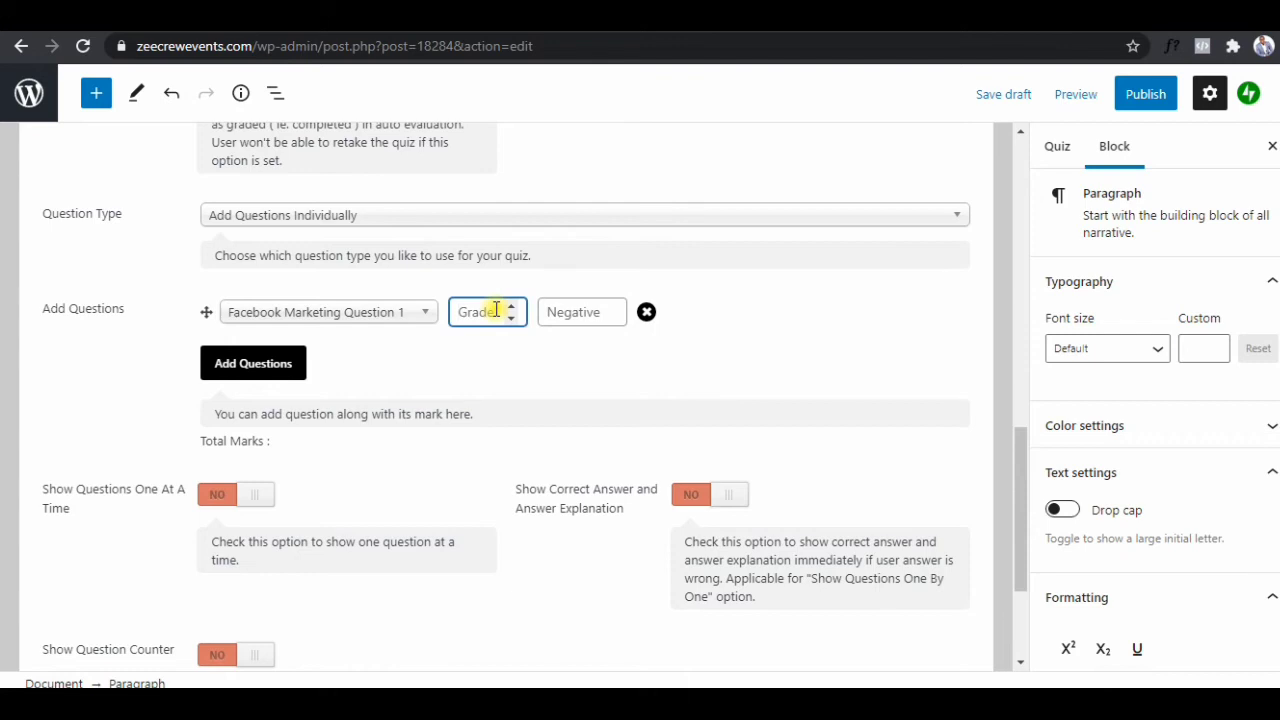
pyautogui.write('1')
pyautogui.click(486, 350)
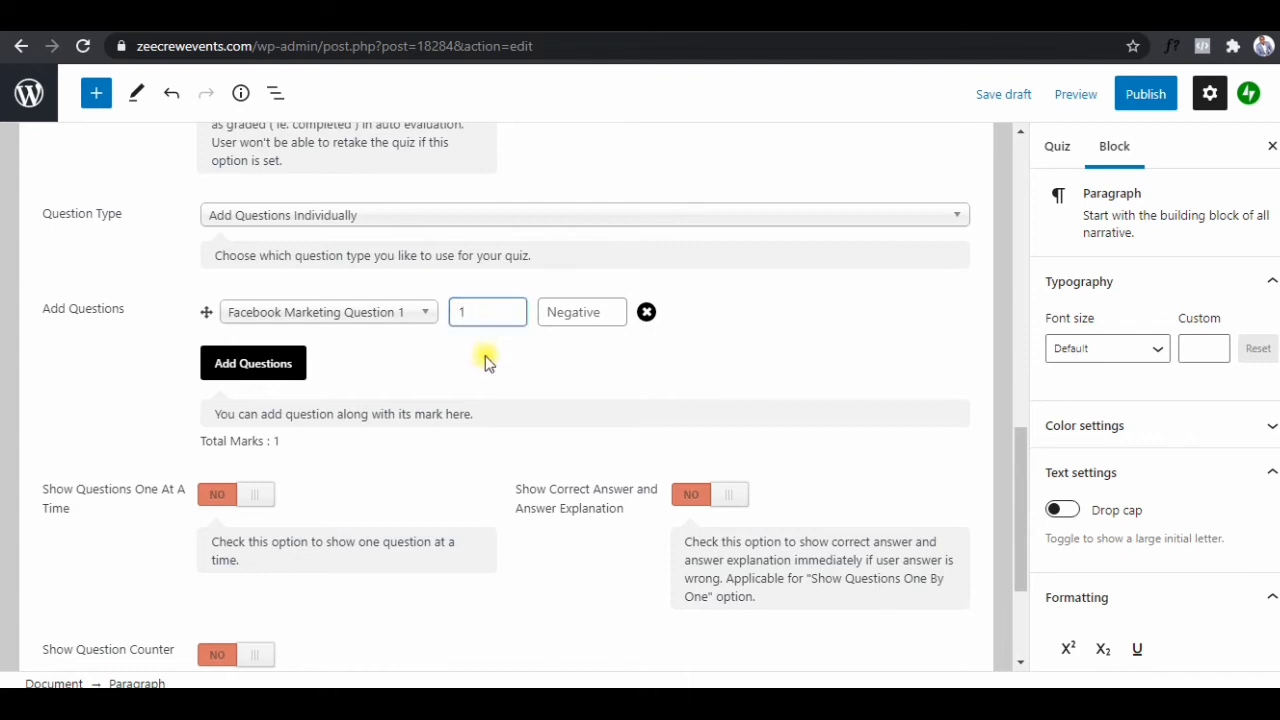
pyautogui.click(582, 314)
pyautogui.click(543, 346)
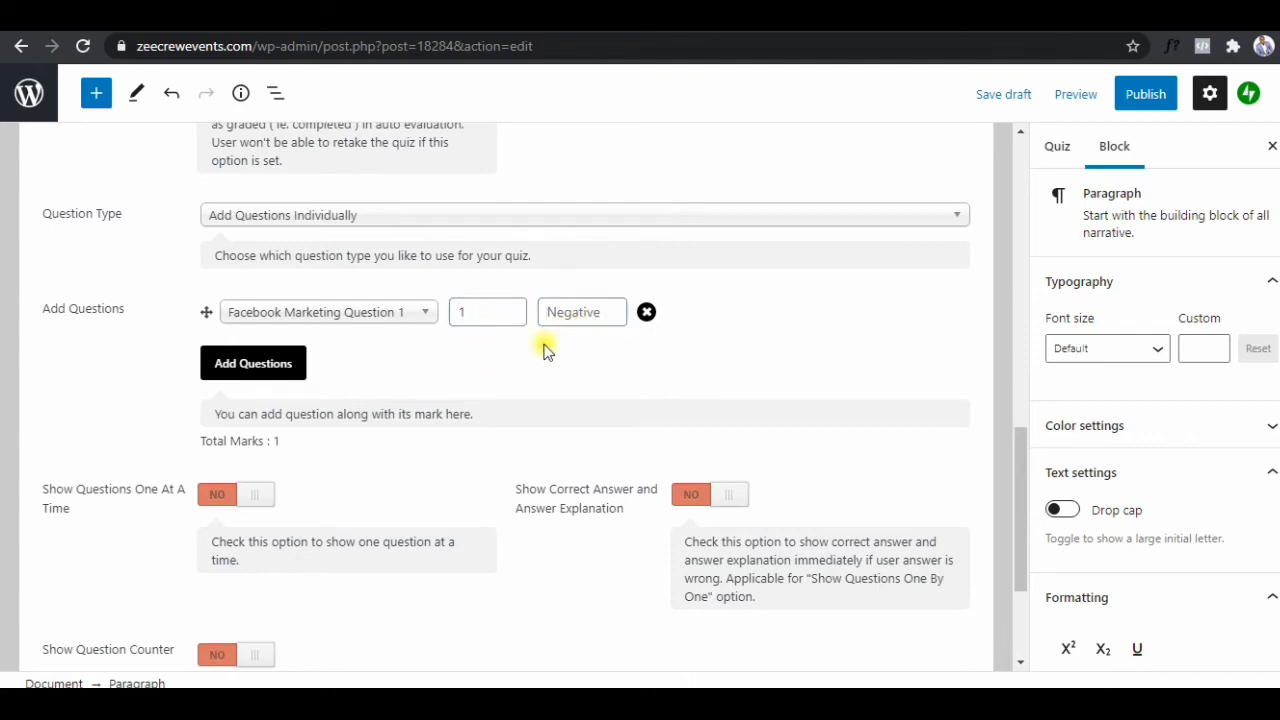
# Add Facebook Marketing Question 2 and Facebook Marketing Question 3 as the second and third quiz questions.
pyautogui.click(289, 366)
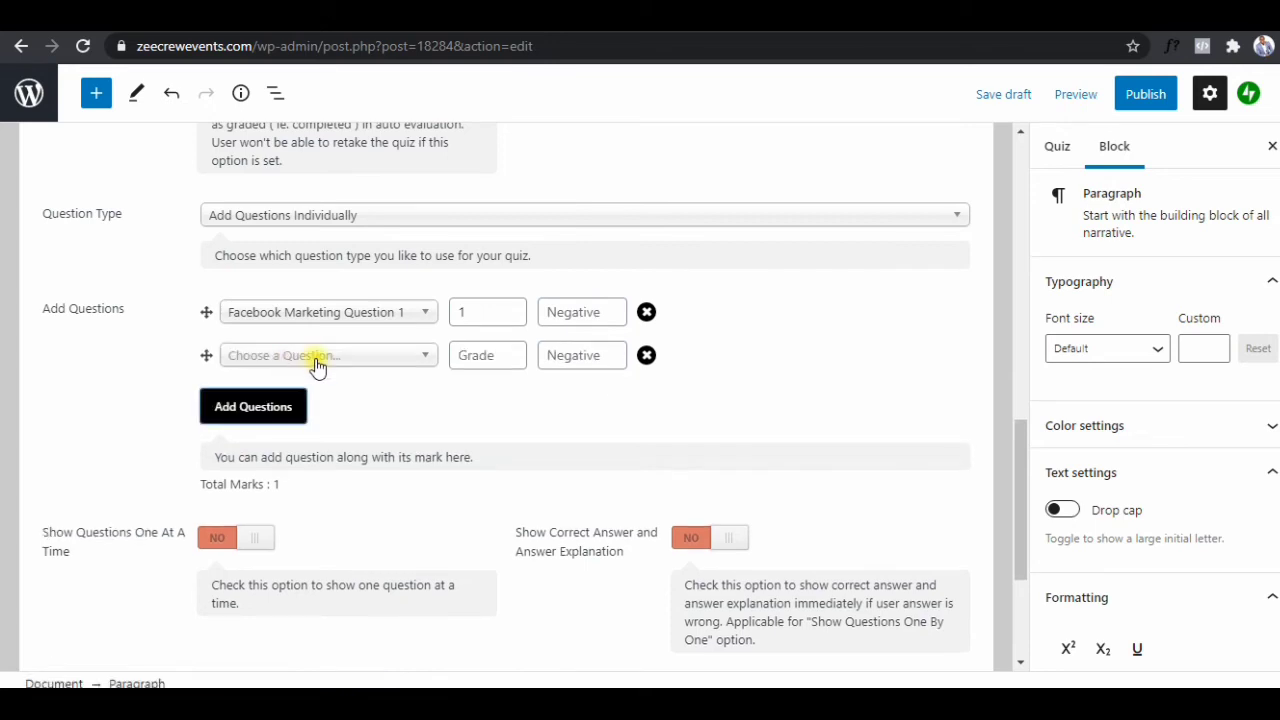
pyautogui.click(314, 360)
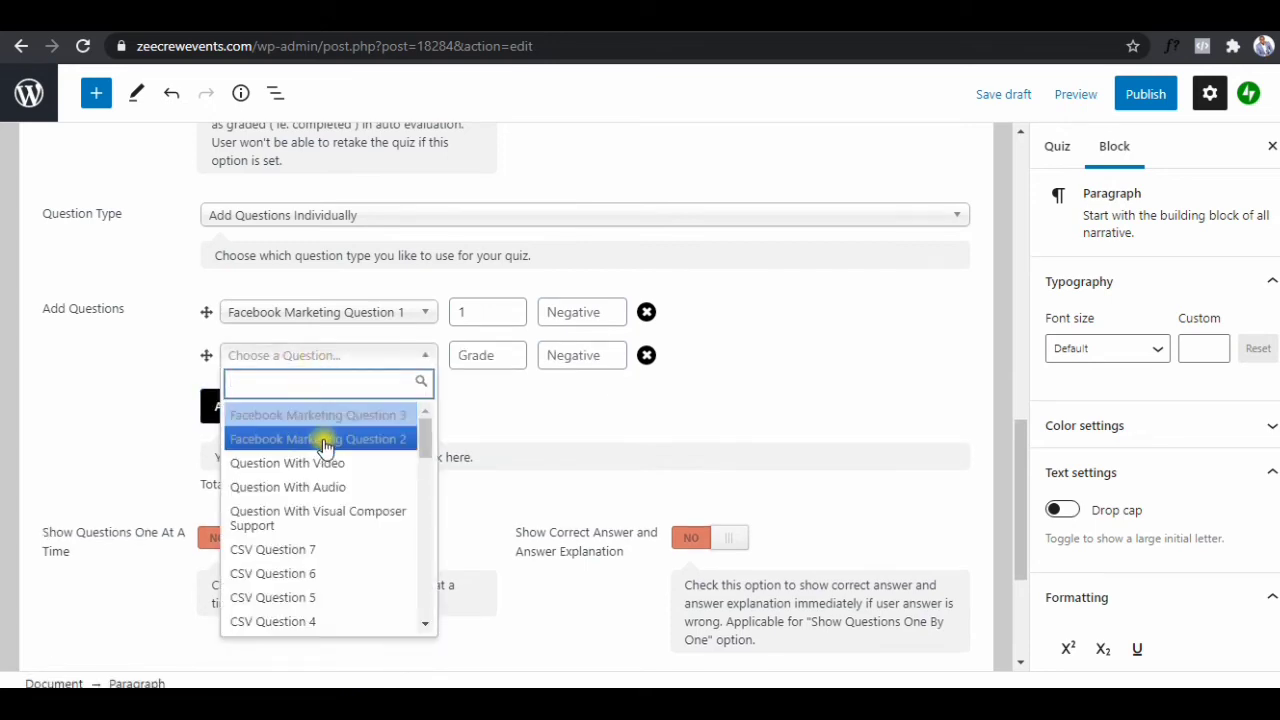
pyautogui.click(323, 439)
pyautogui.click(257, 402)
pyautogui.click(322, 398)
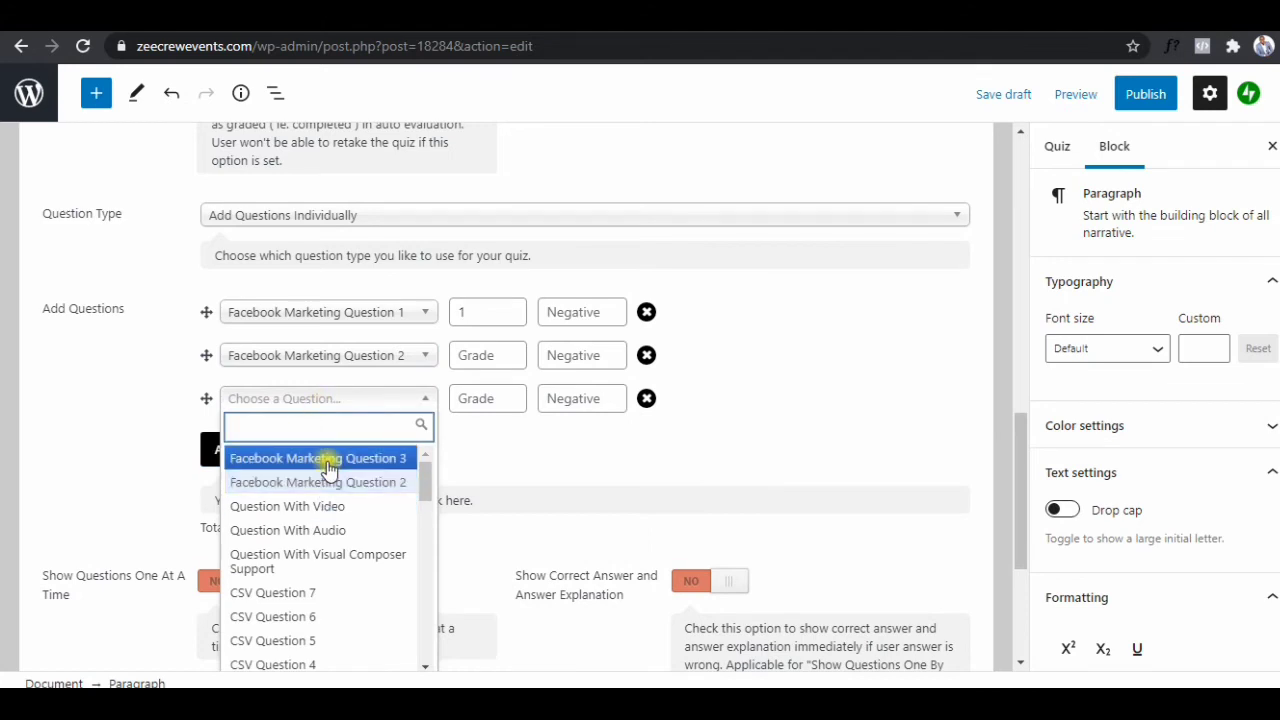
pyautogui.click(327, 458)
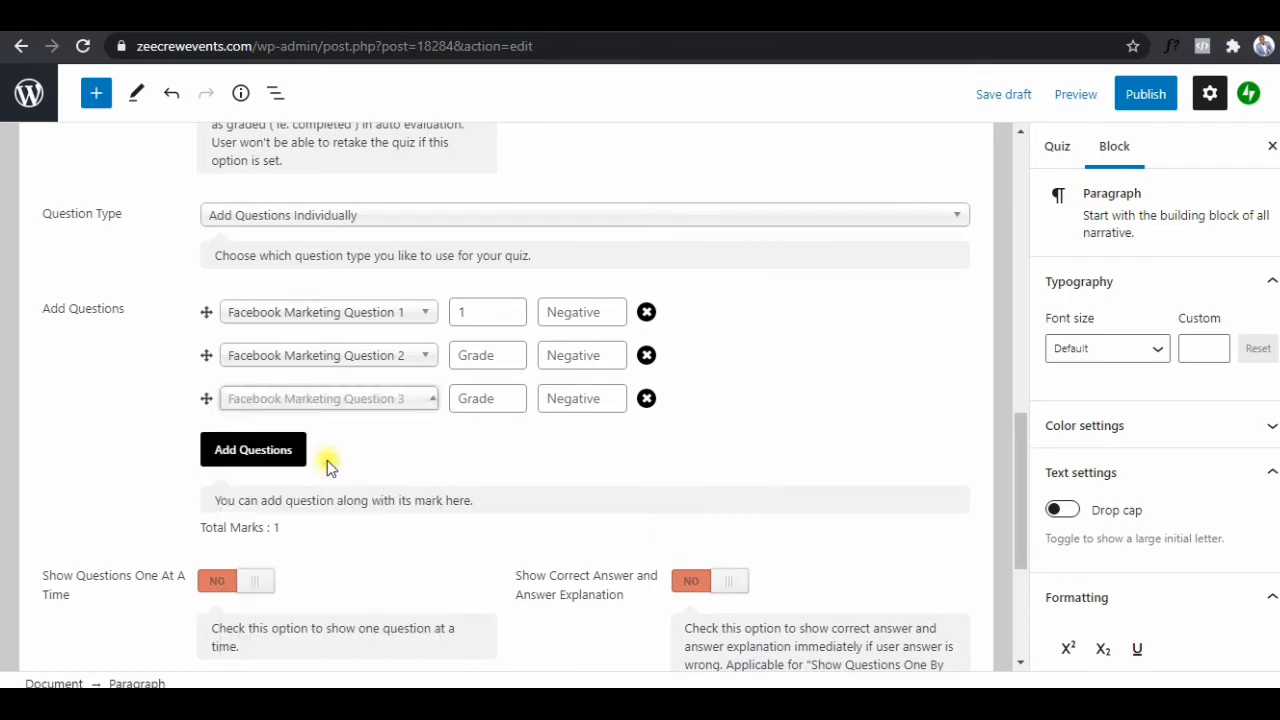
# Set the grades to 2 for Facebook Marketing Question 2 and 3 for Facebook Marketing Question 3.
pyautogui.click(468, 355)
pyautogui.write('2')
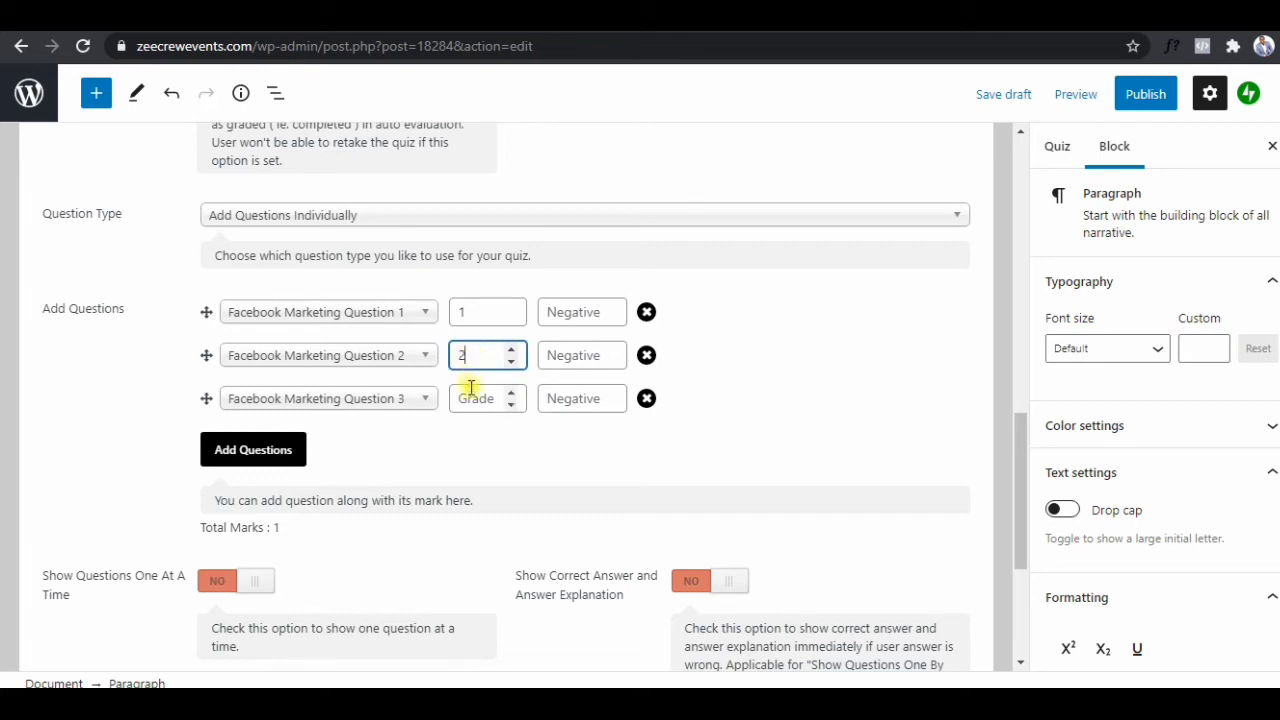
pyautogui.click(462, 398)
pyautogui.write('3')
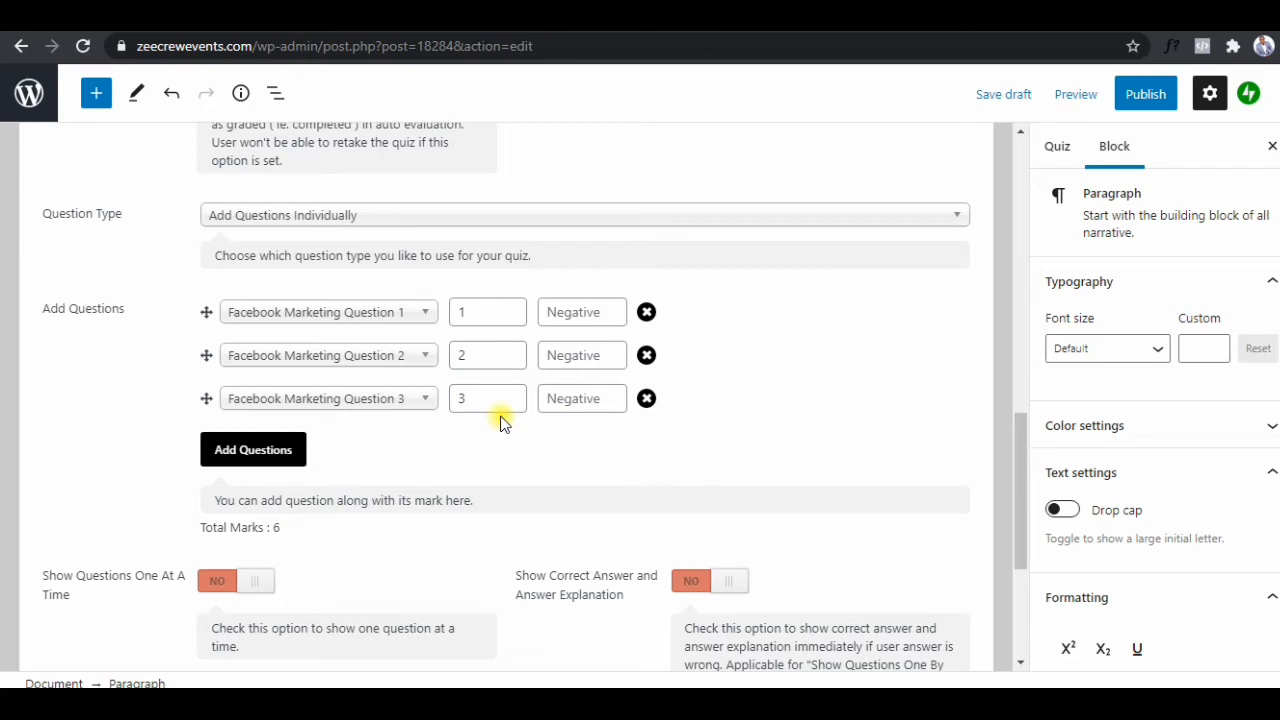
# Enable showing the quiz questions one at a time.
pyautogui.scroll(-1, 503, 424)
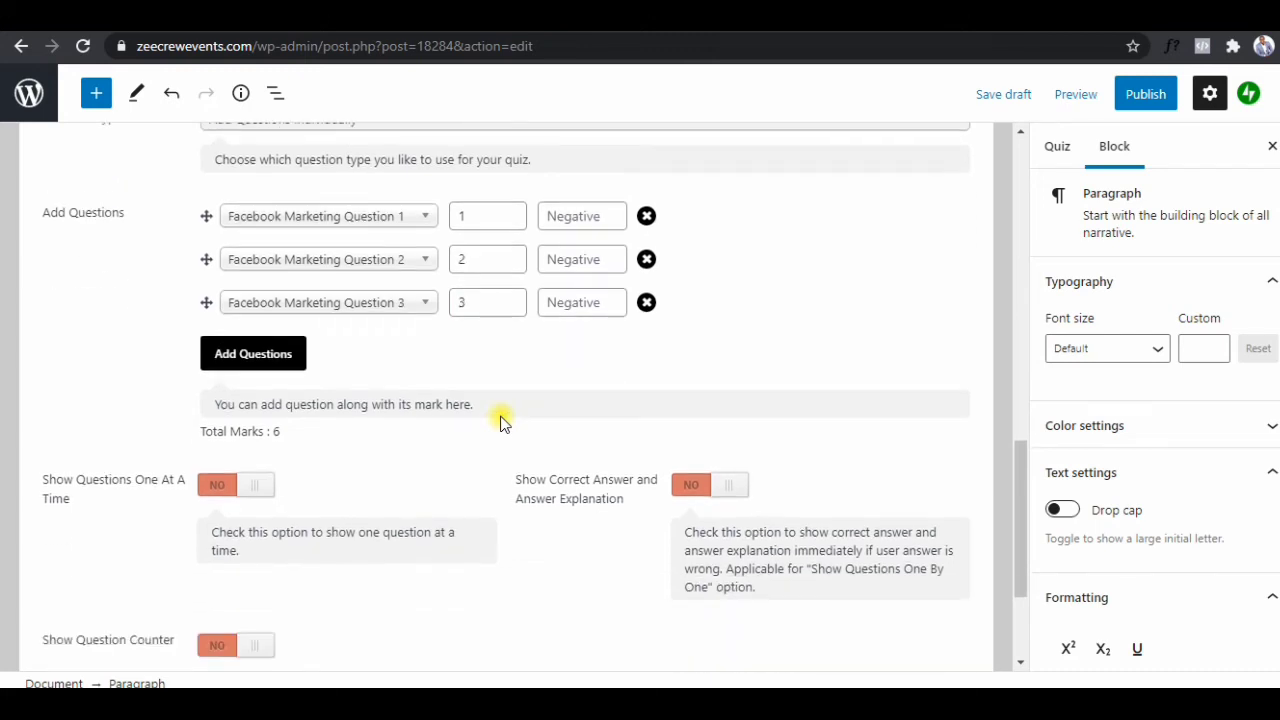
pyautogui.scroll(-1, 503, 424)
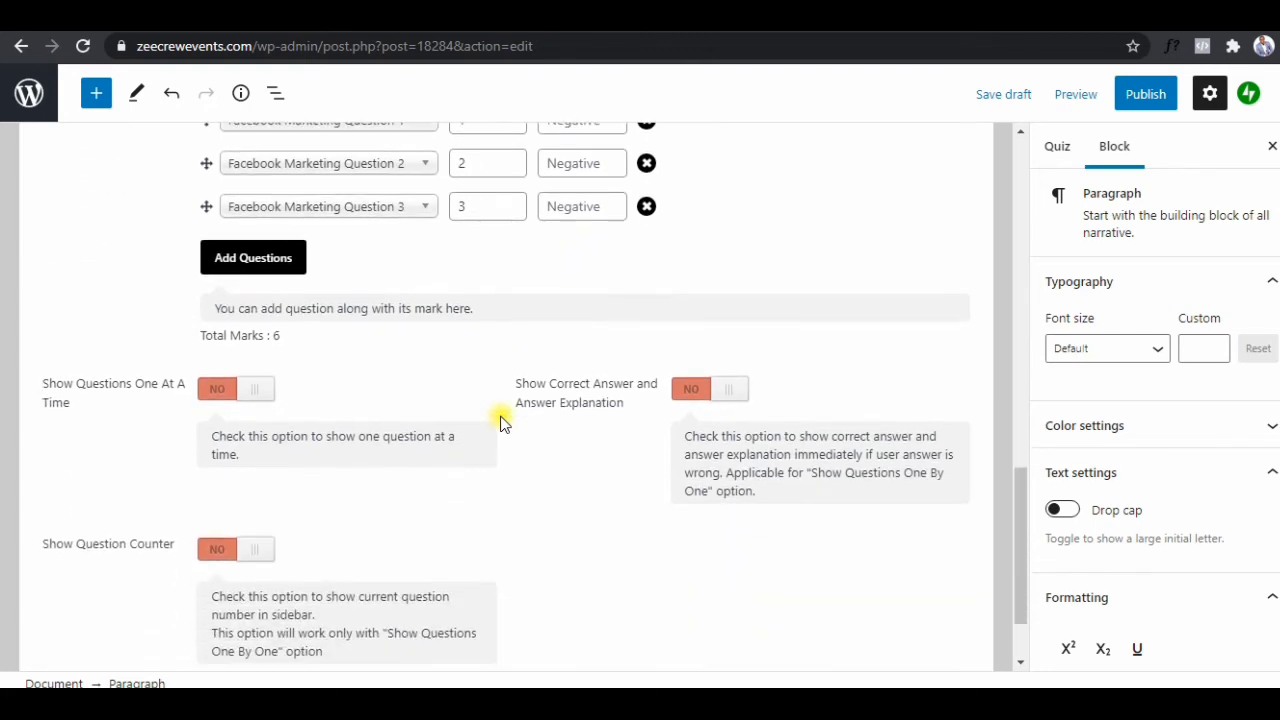
pyautogui.scroll(-1, 503, 424)
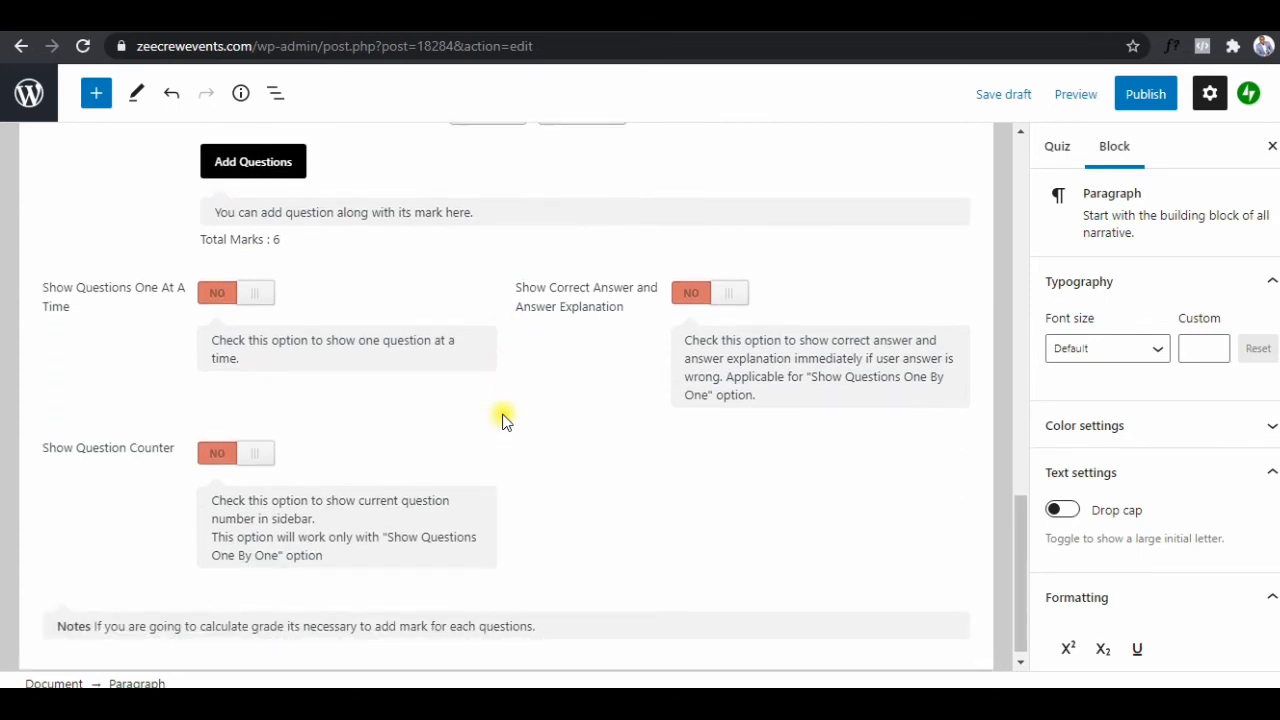
pyautogui.click(252, 296)
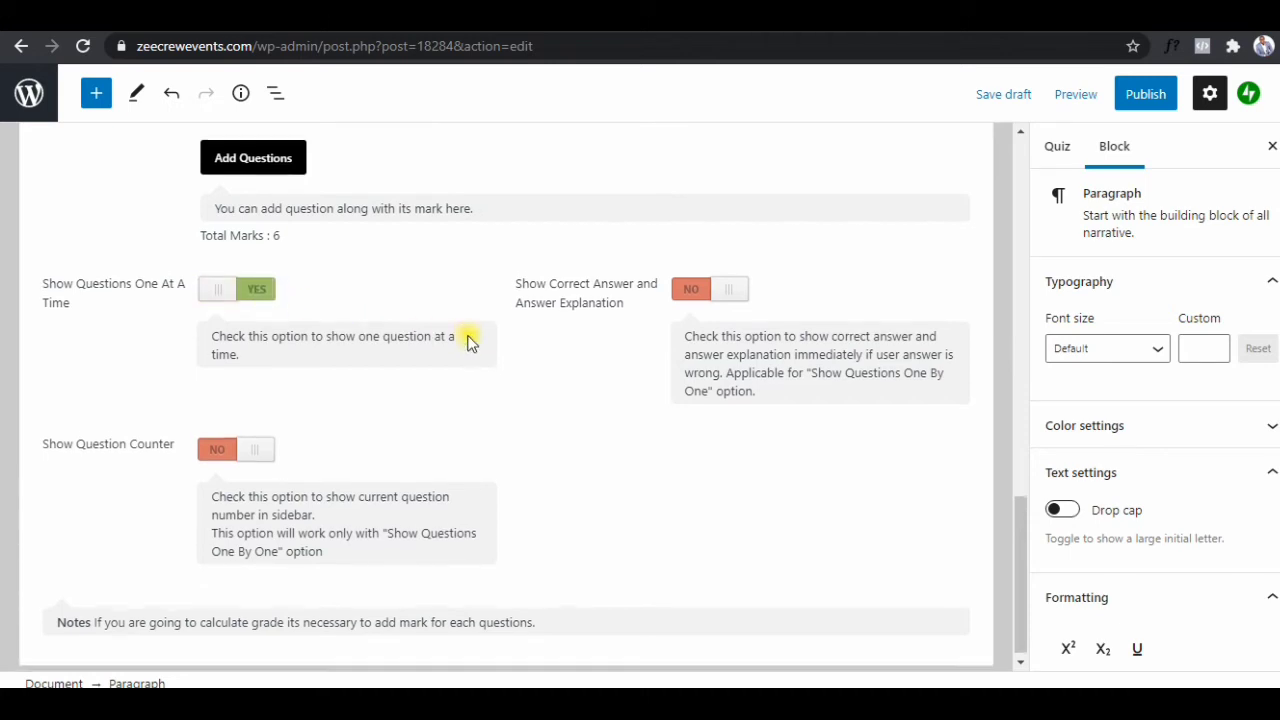
pyautogui.scroll(5, 749, 377)
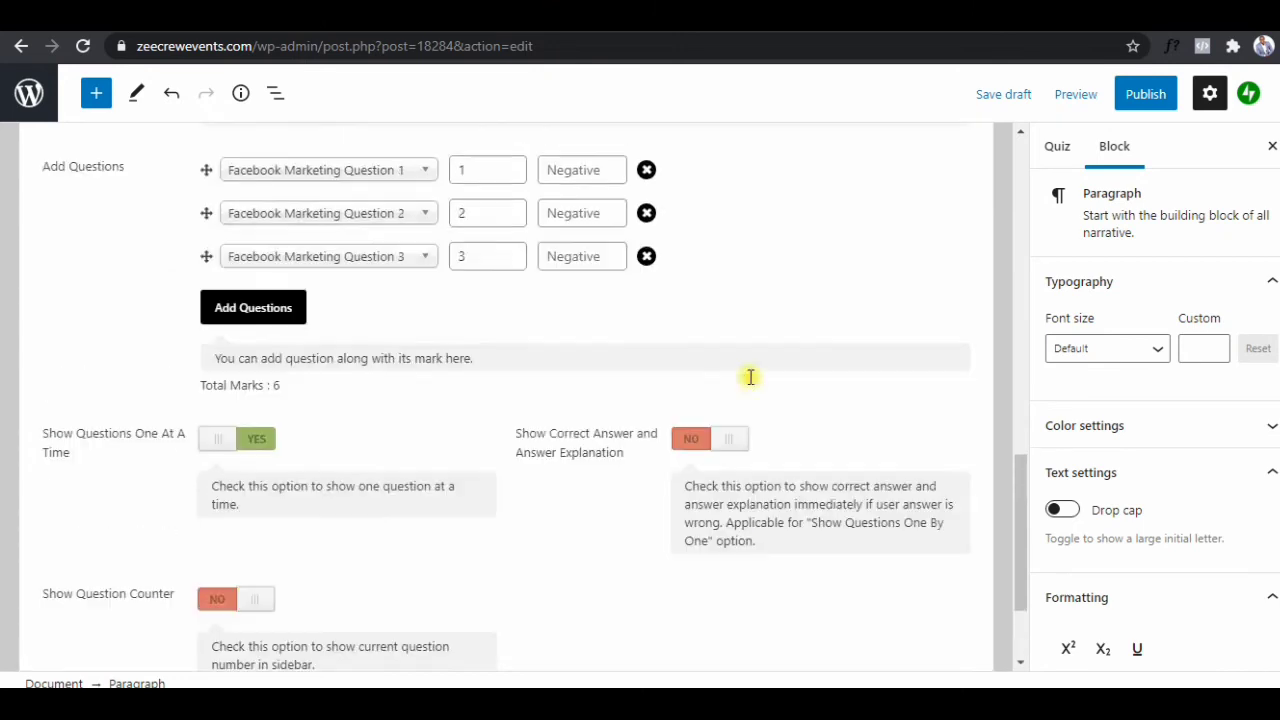
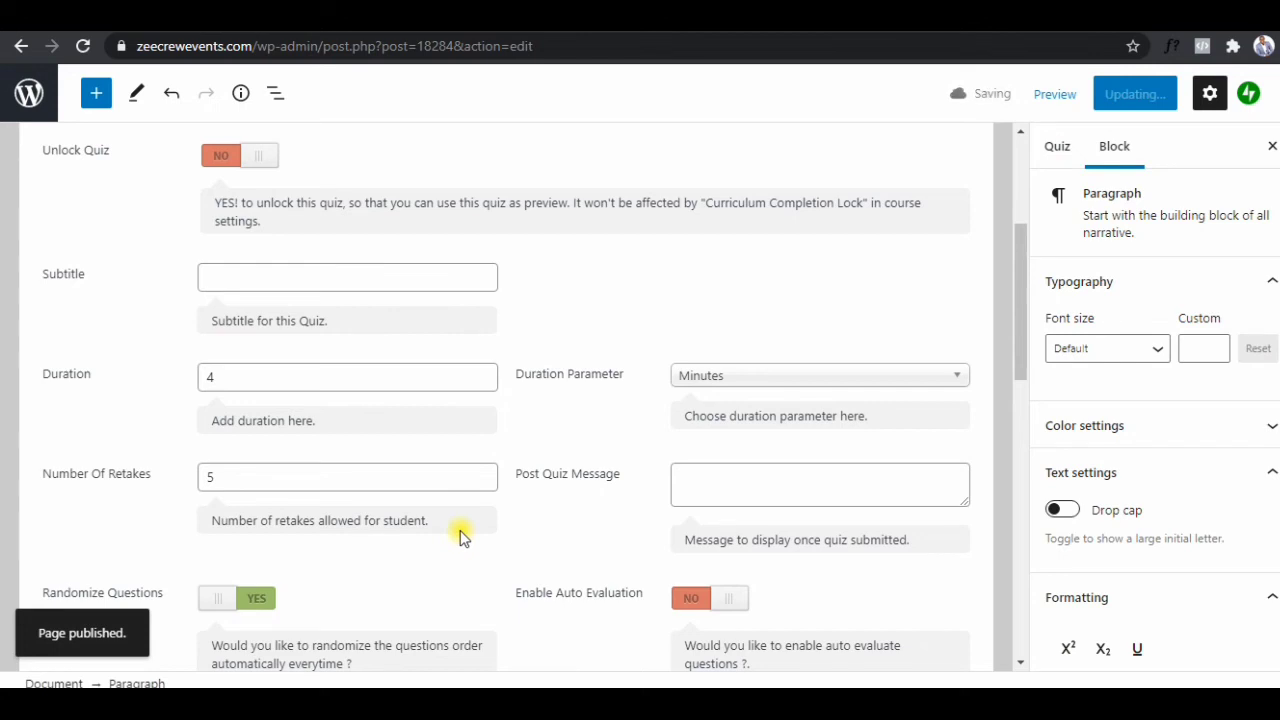
# Check the quiz's preview size options, choosing Tablet and returning to Desktop.
pyautogui.click(1050, 96)
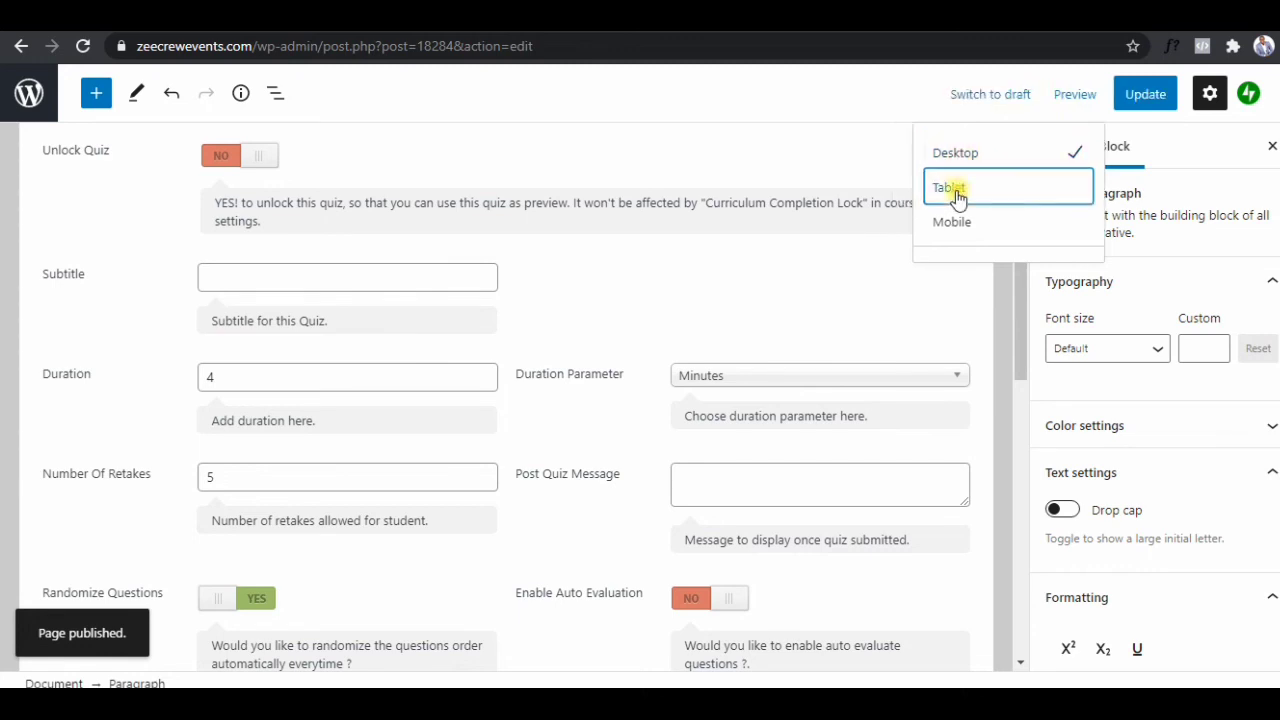
pyautogui.click(957, 195)
pyautogui.click(979, 155)
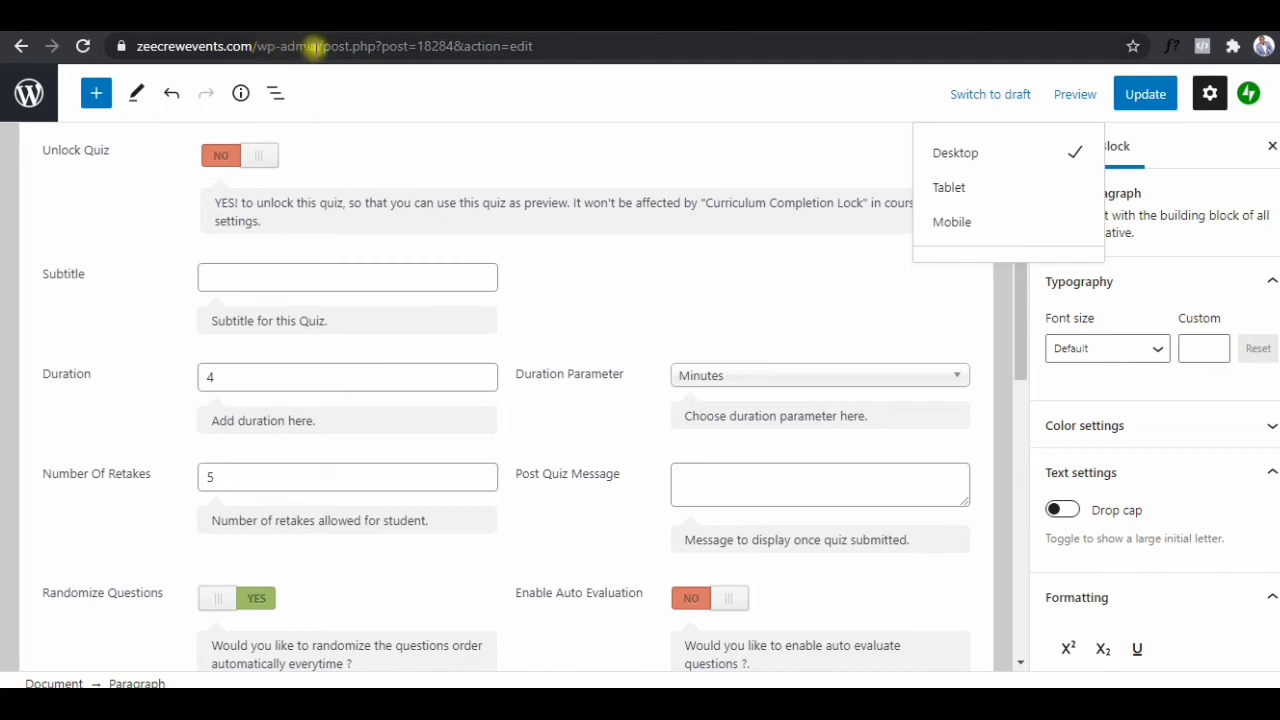
# Leave the quiz editor and go to the site's wp-admin dashboard.
pyautogui.moveTo(318, 46); pyautogui.dragTo(560, 50)
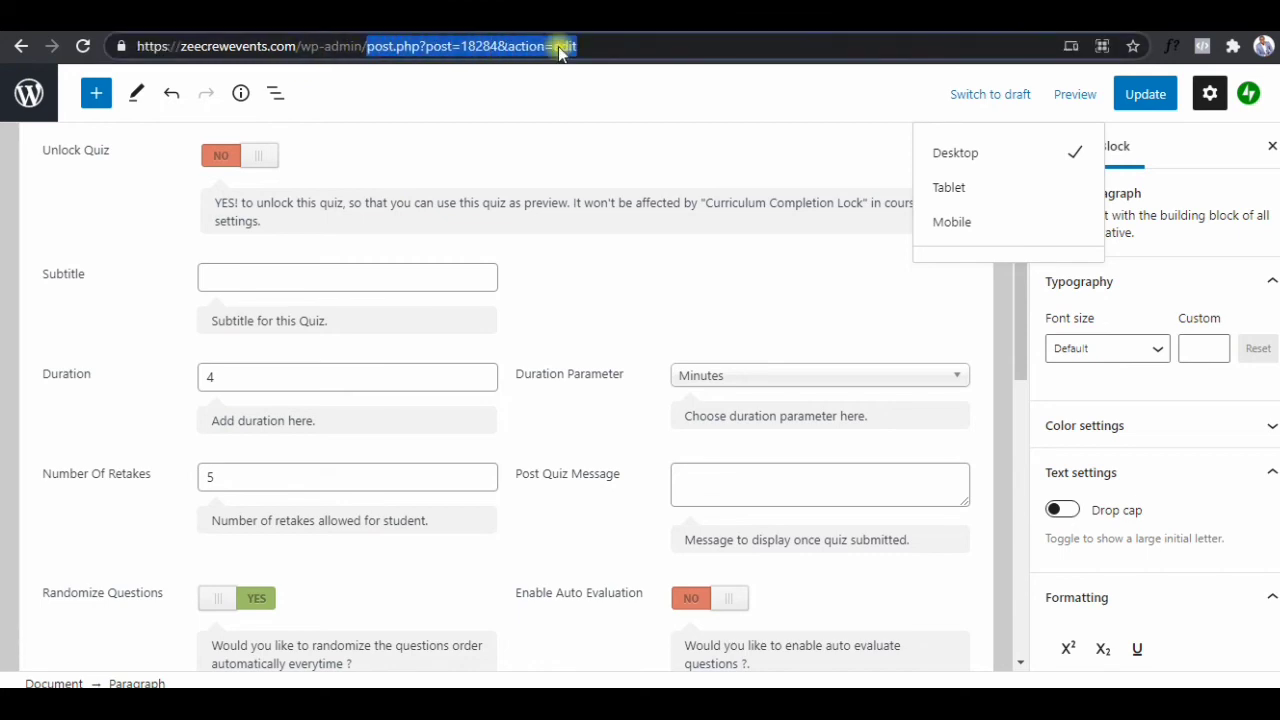
pyautogui.press('BackSpace')
pyautogui.press('Return')
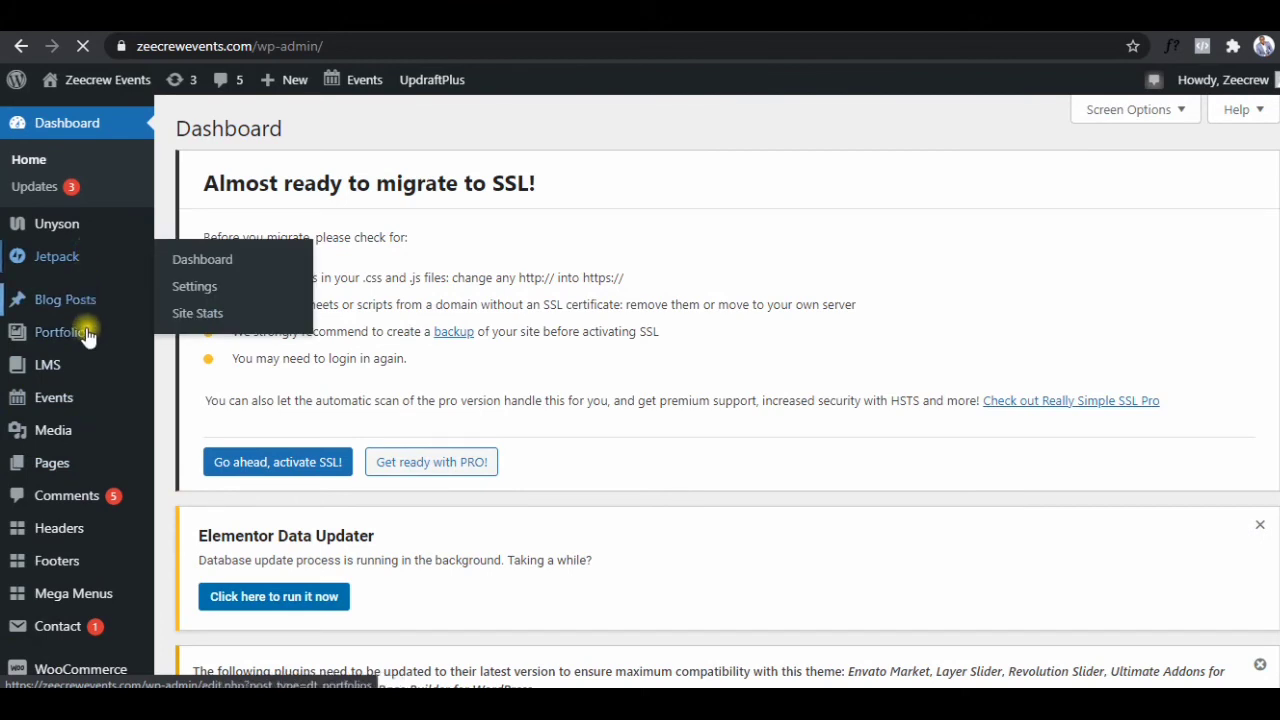
# Open the Facebook Marketing For Event Managers course for editing from the list of all LMS courses.
pyautogui.moveTo(89, 363)
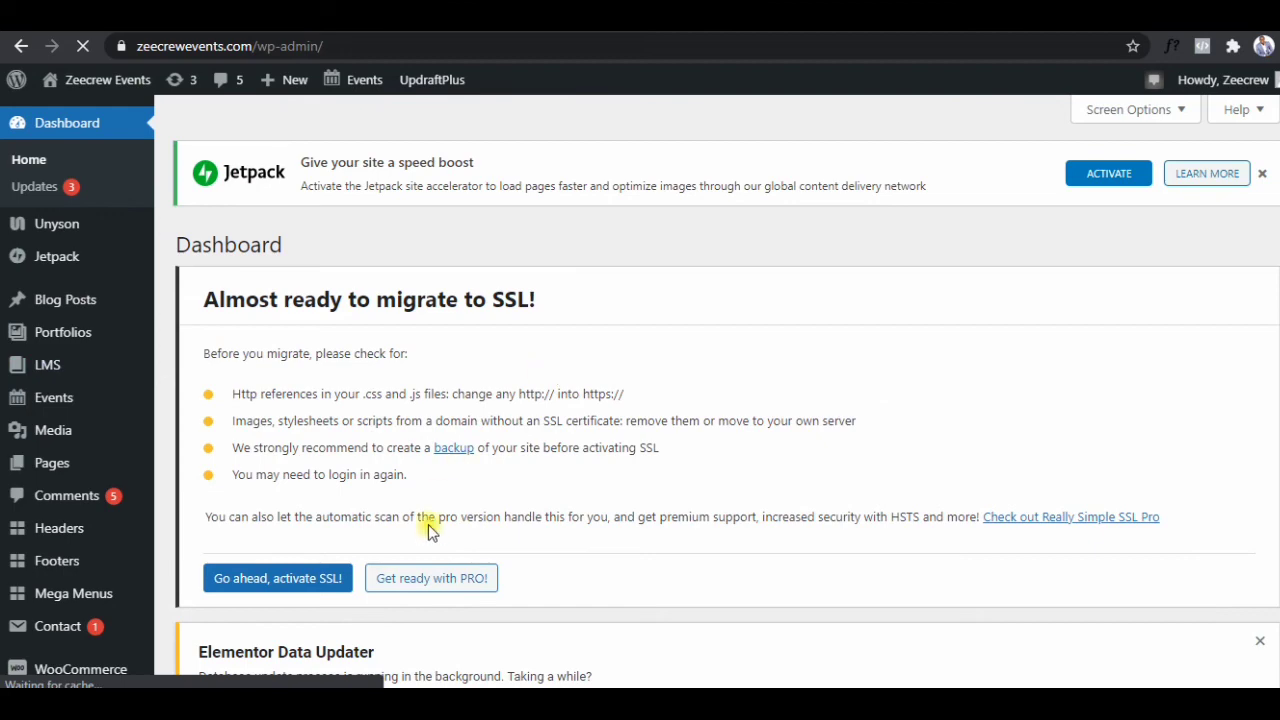
pyautogui.scroll(-5, 657, 403)
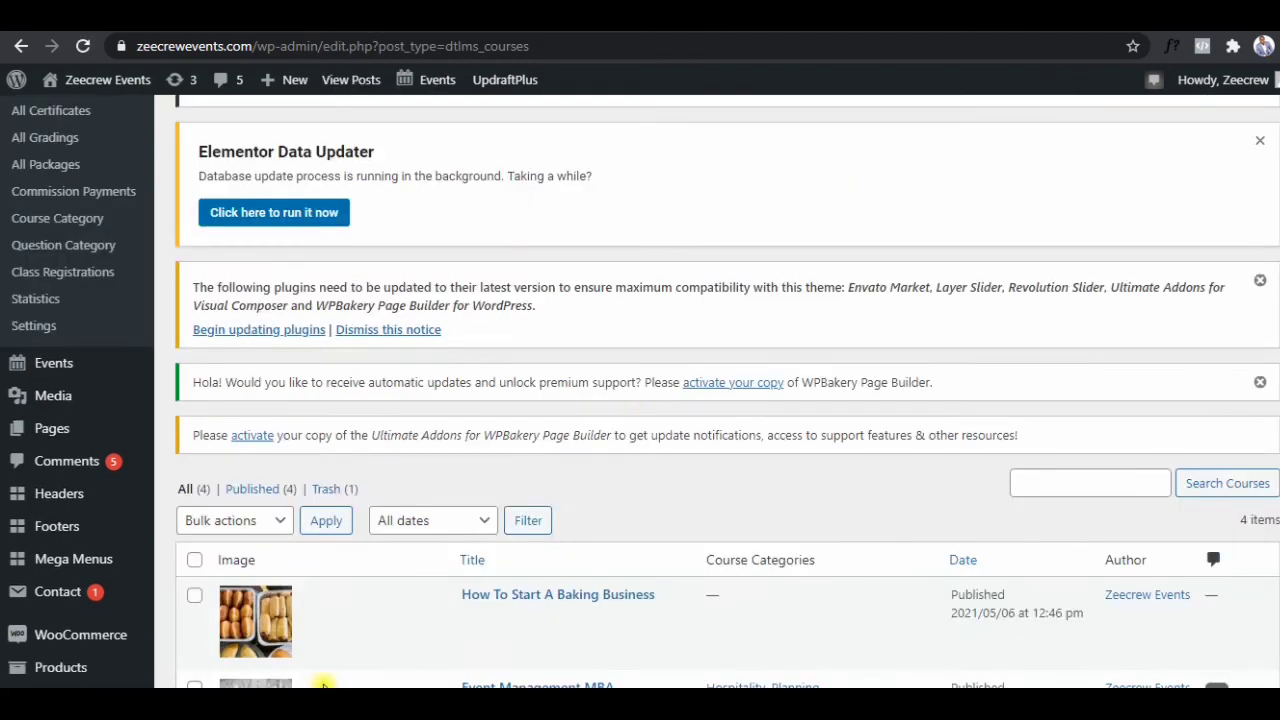
pyautogui.scroll(-2, 657, 403)
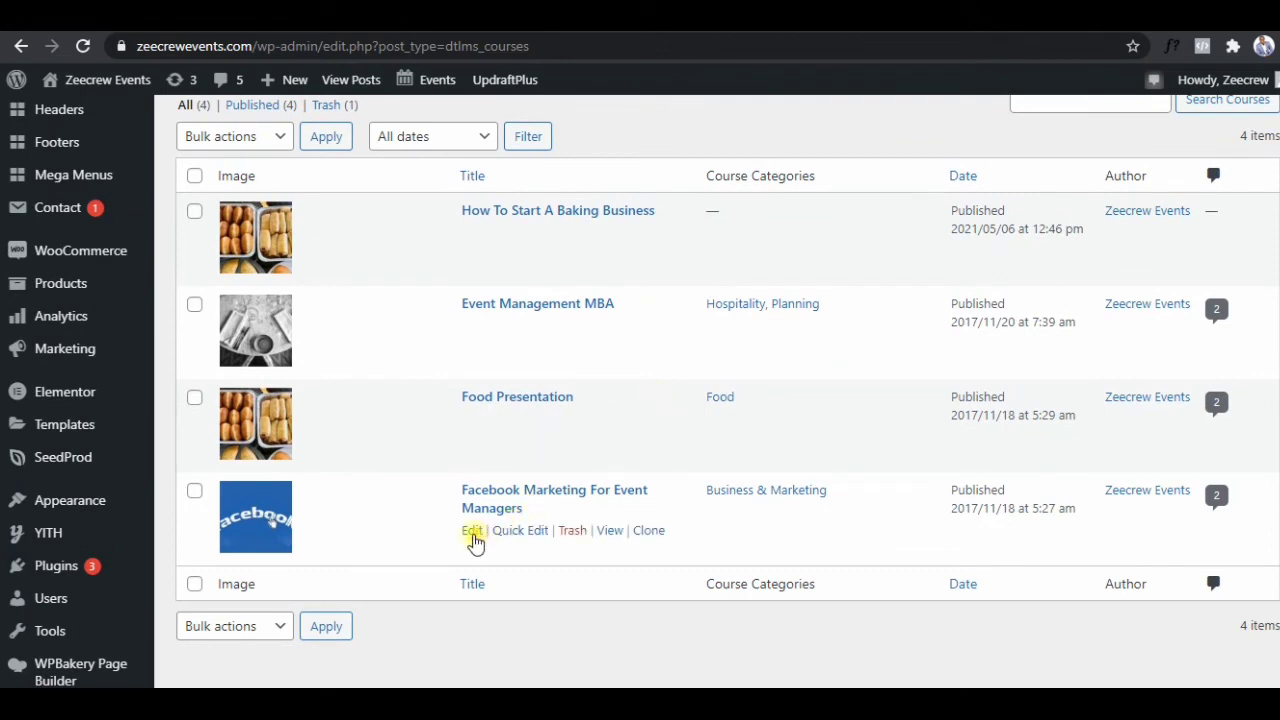
pyautogui.click(471, 533)
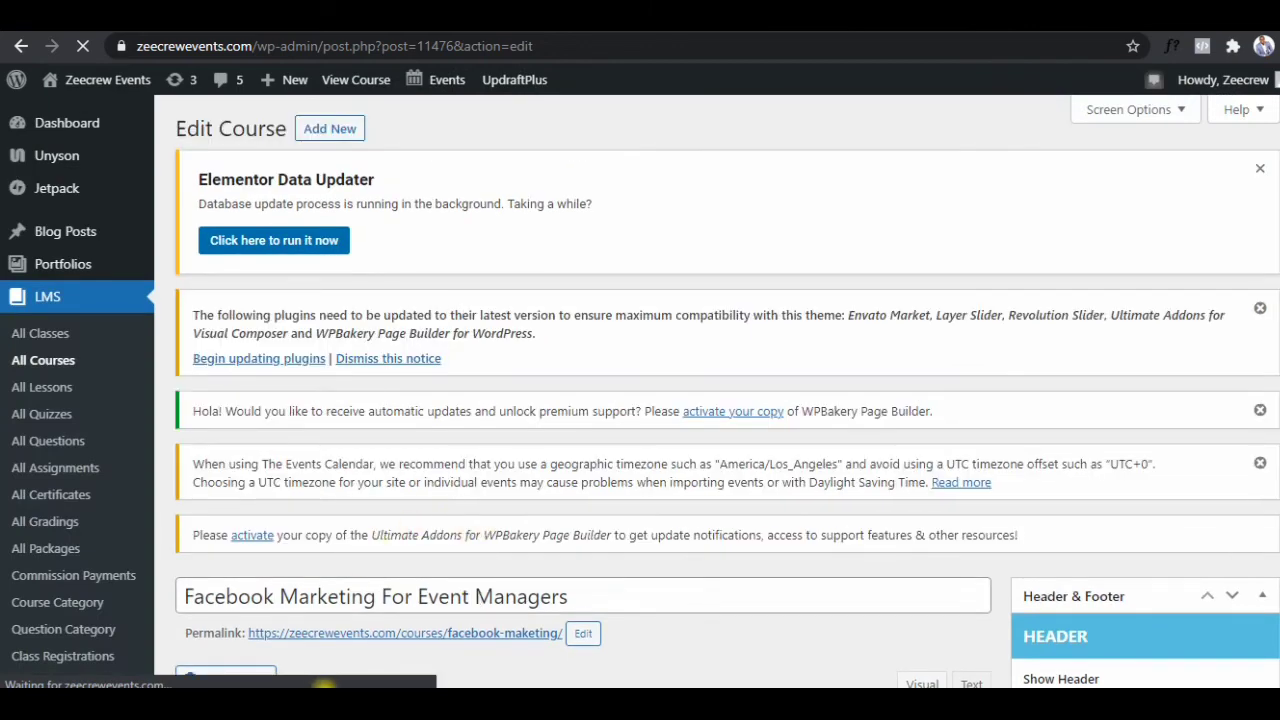
# Set the quiz in the course's curriculum to Facebook Marketing Quiz.
pyautogui.scroll(-5, 627, 403)
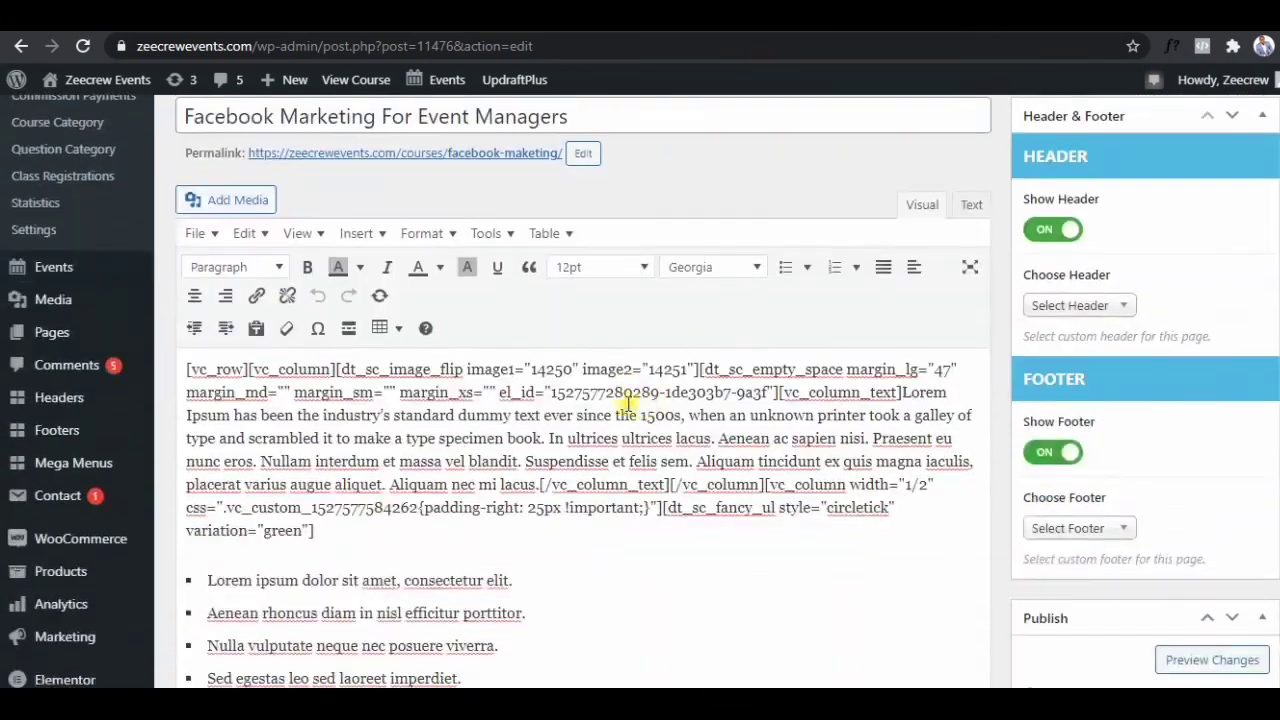
pyautogui.scroll(-10, 627, 403)
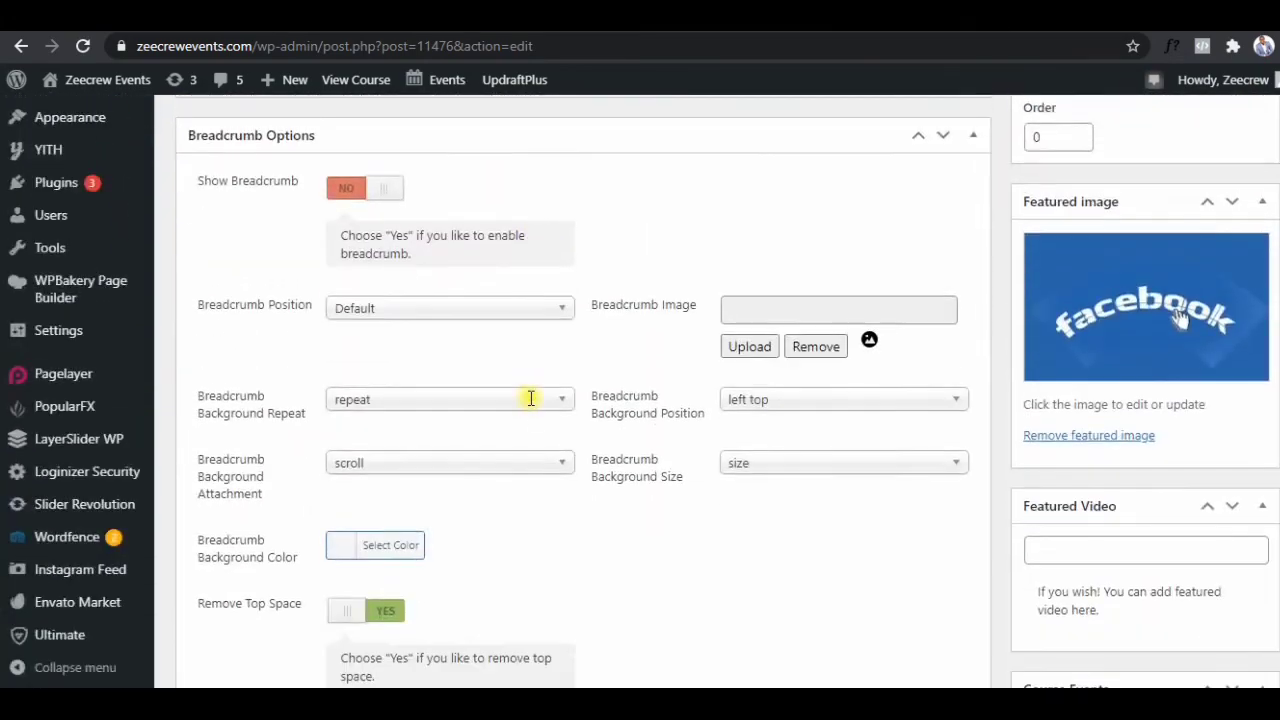
pyautogui.scroll(1, 530, 398)
pyautogui.scroll(-3, 530, 398)
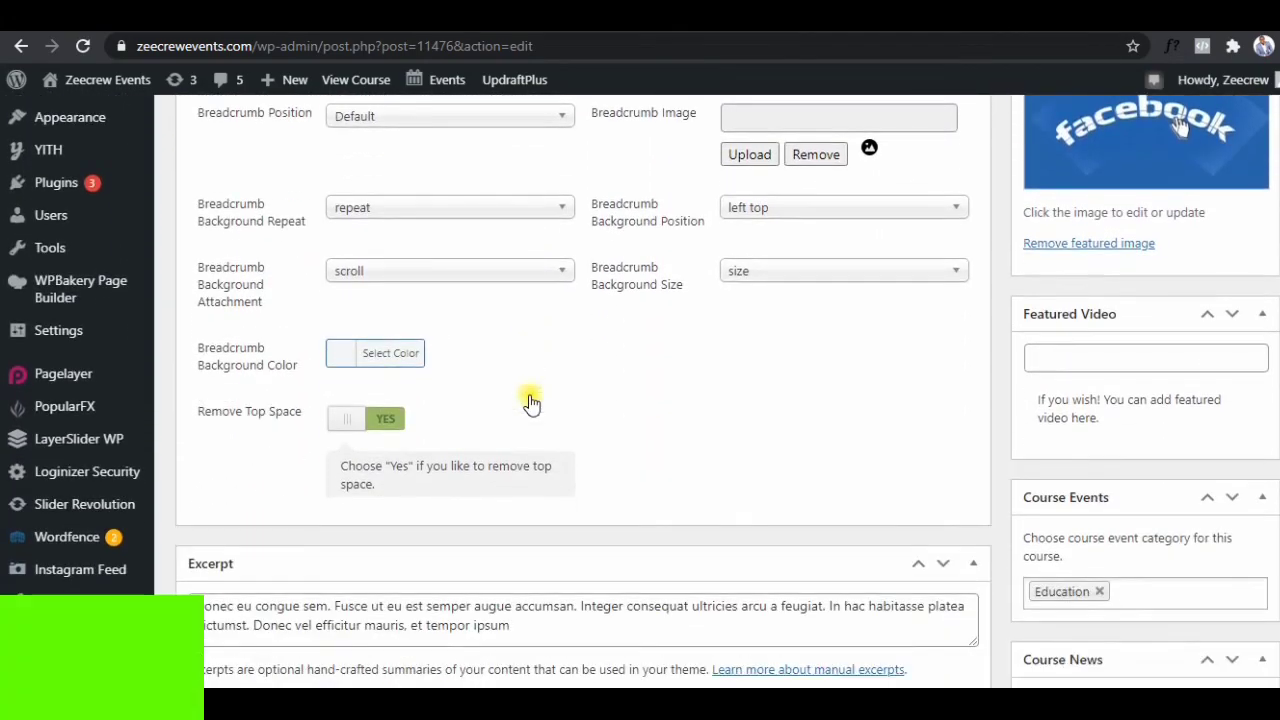
pyautogui.scroll(-6, 530, 400)
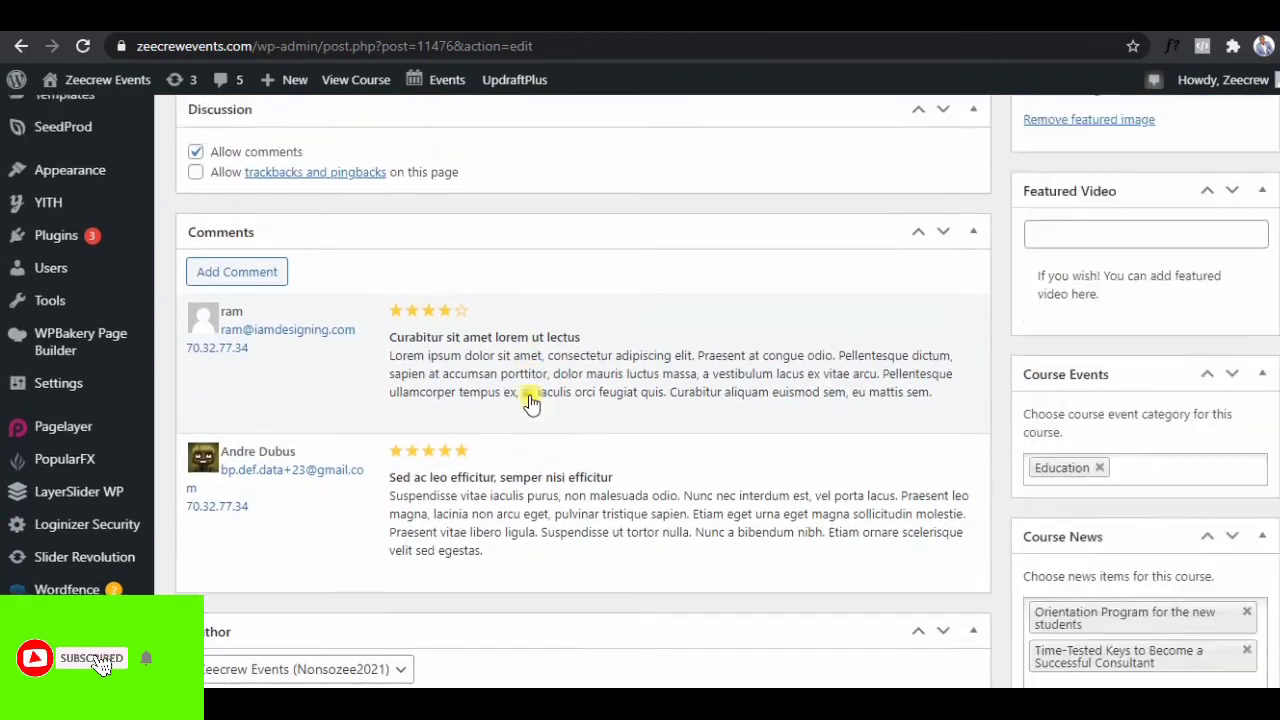
pyautogui.scroll(8, 530, 400)
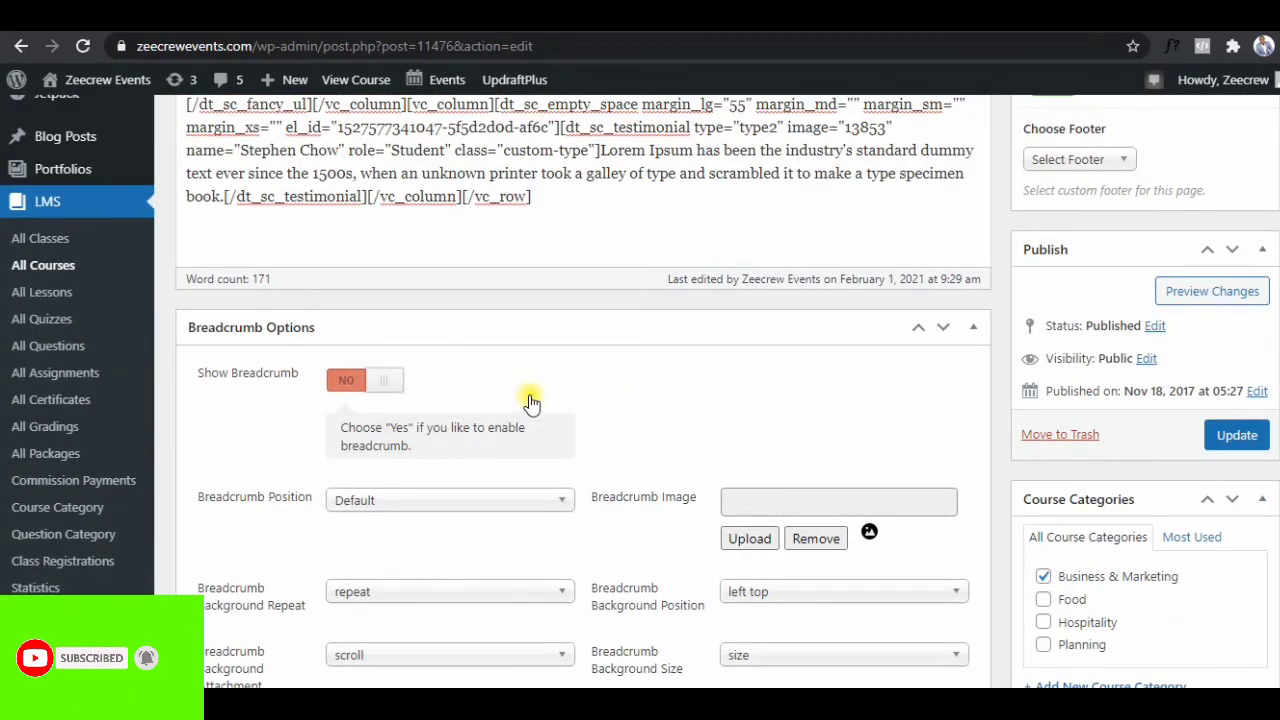
pyautogui.scroll(10, 530, 400)
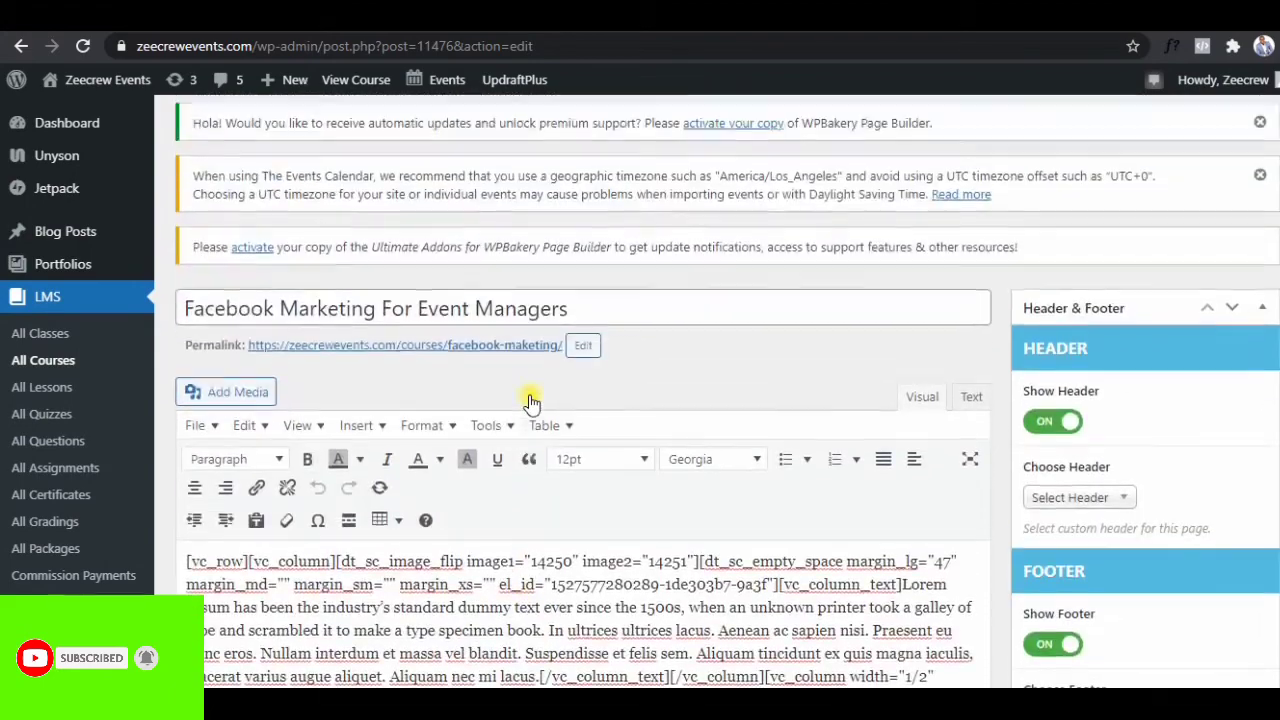
pyautogui.scroll(-1, 530, 400)
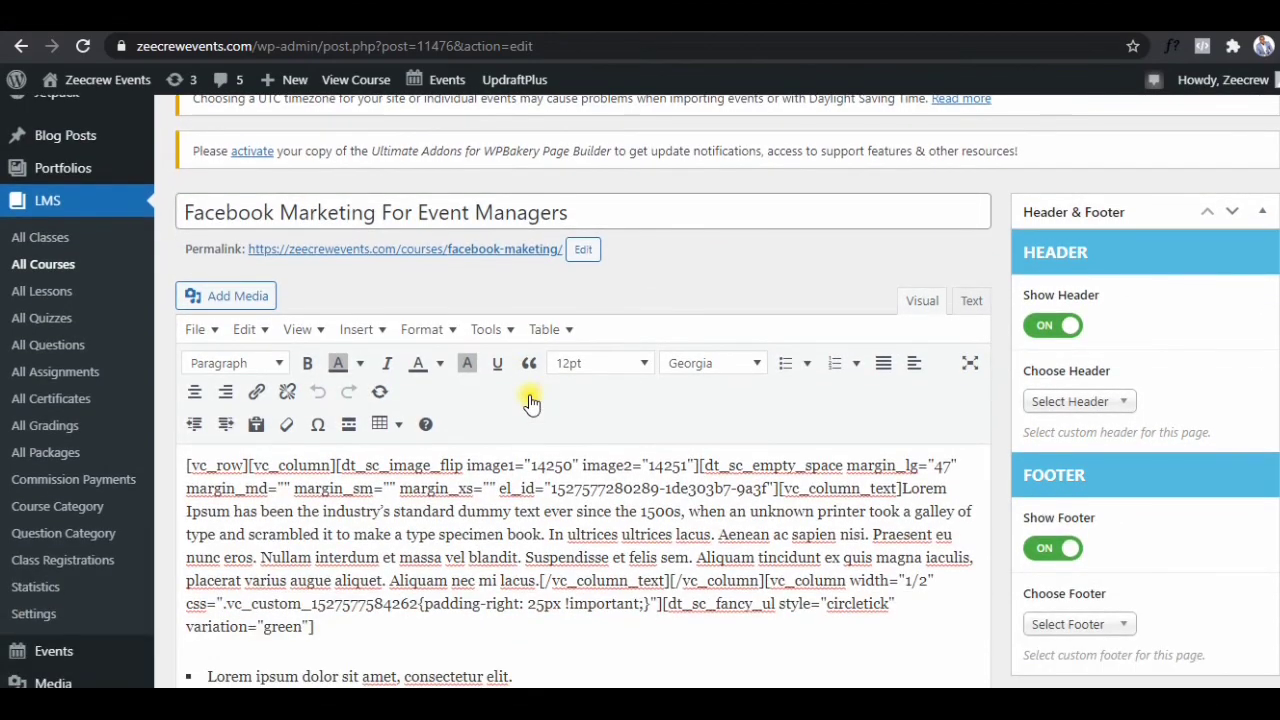
pyautogui.scroll(-1, 531, 402)
pyautogui.scroll(-7, 530, 400)
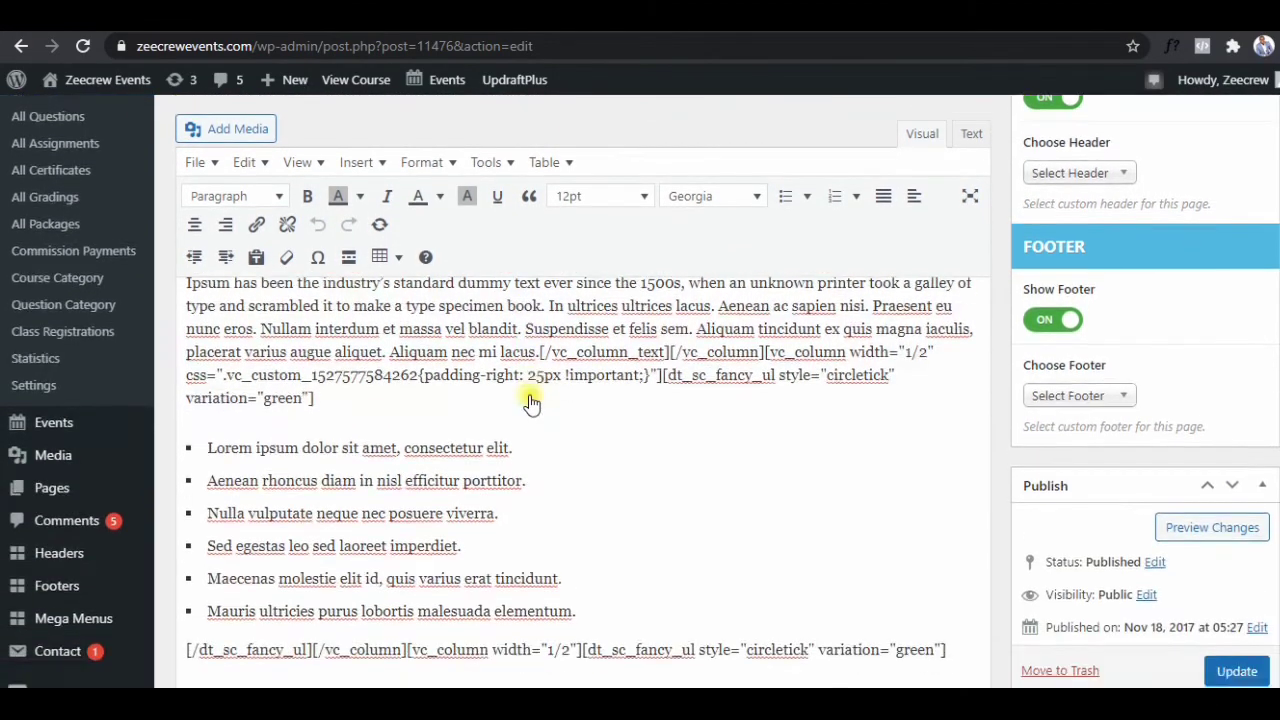
pyautogui.scroll(-2, 530, 400)
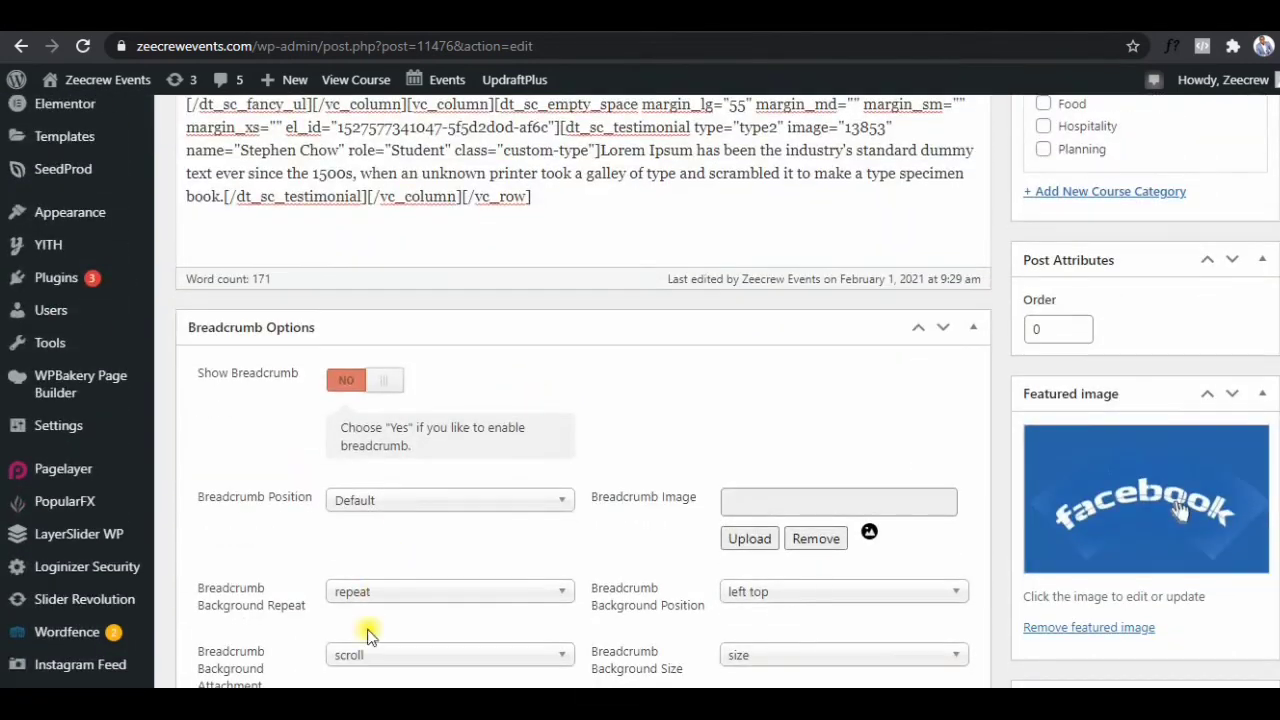
pyautogui.scroll(-10, 391, 563)
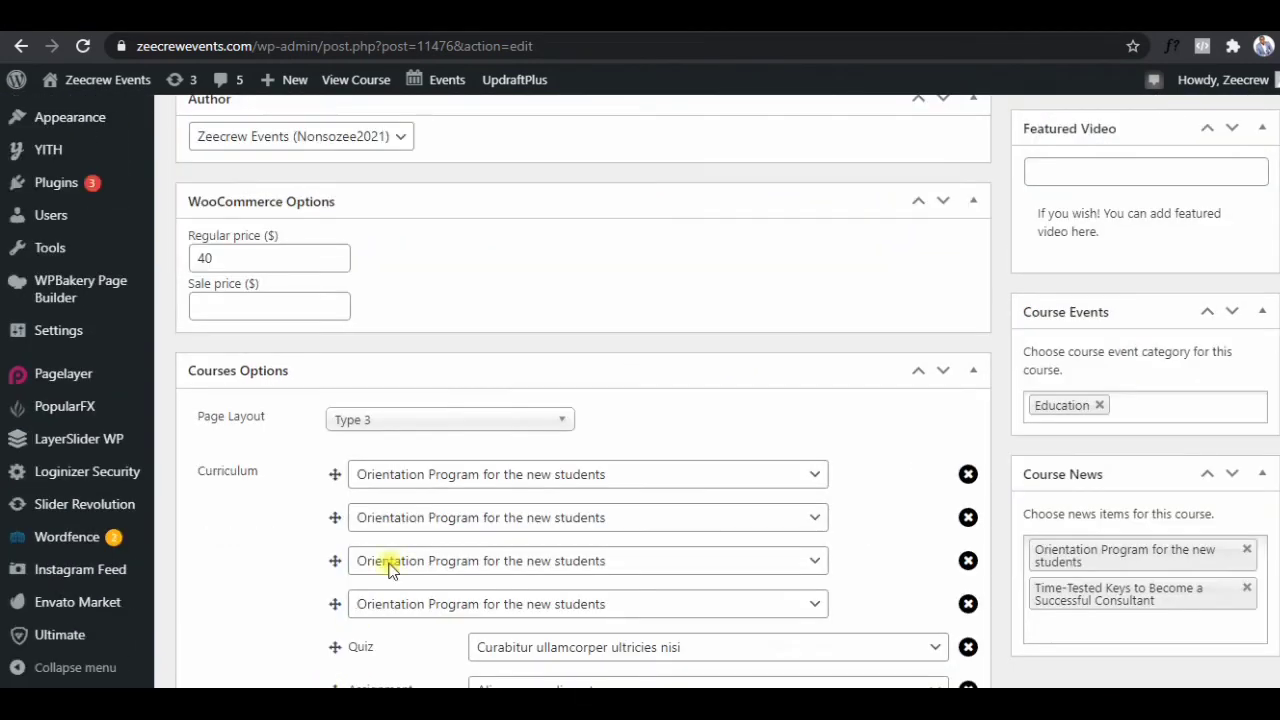
pyautogui.scroll(-1, 638, 334)
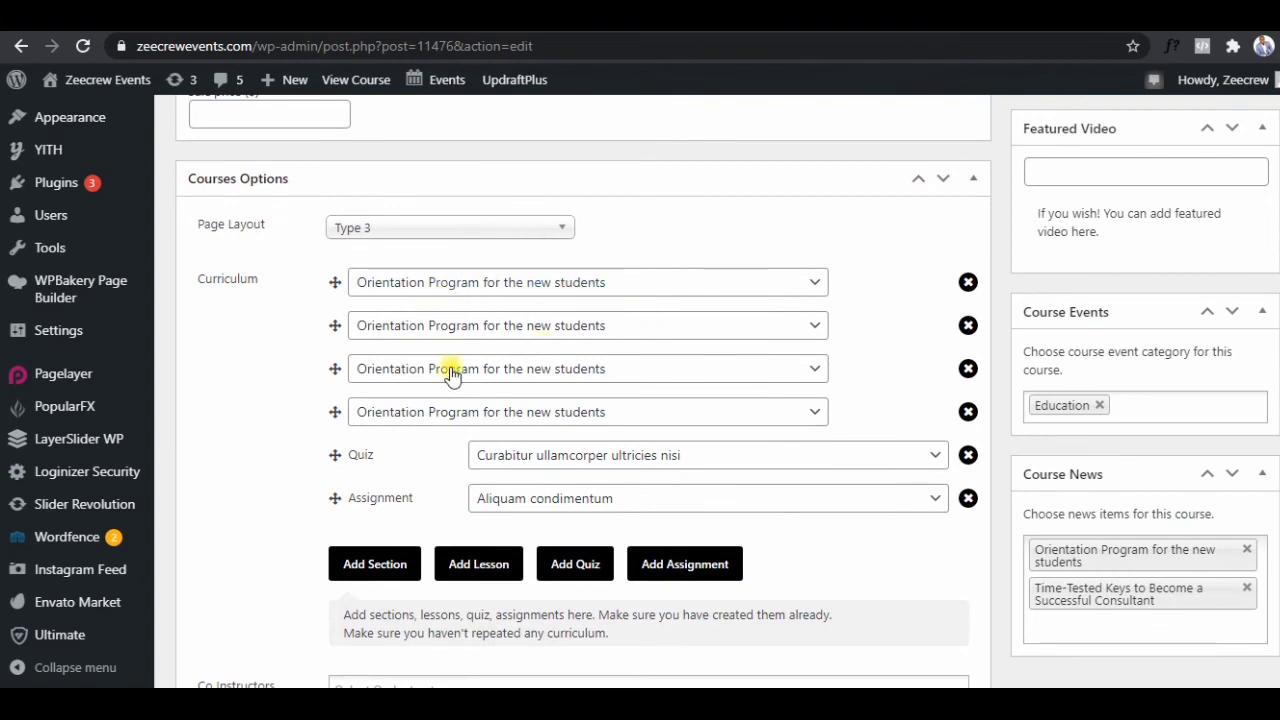
pyautogui.click(694, 466)
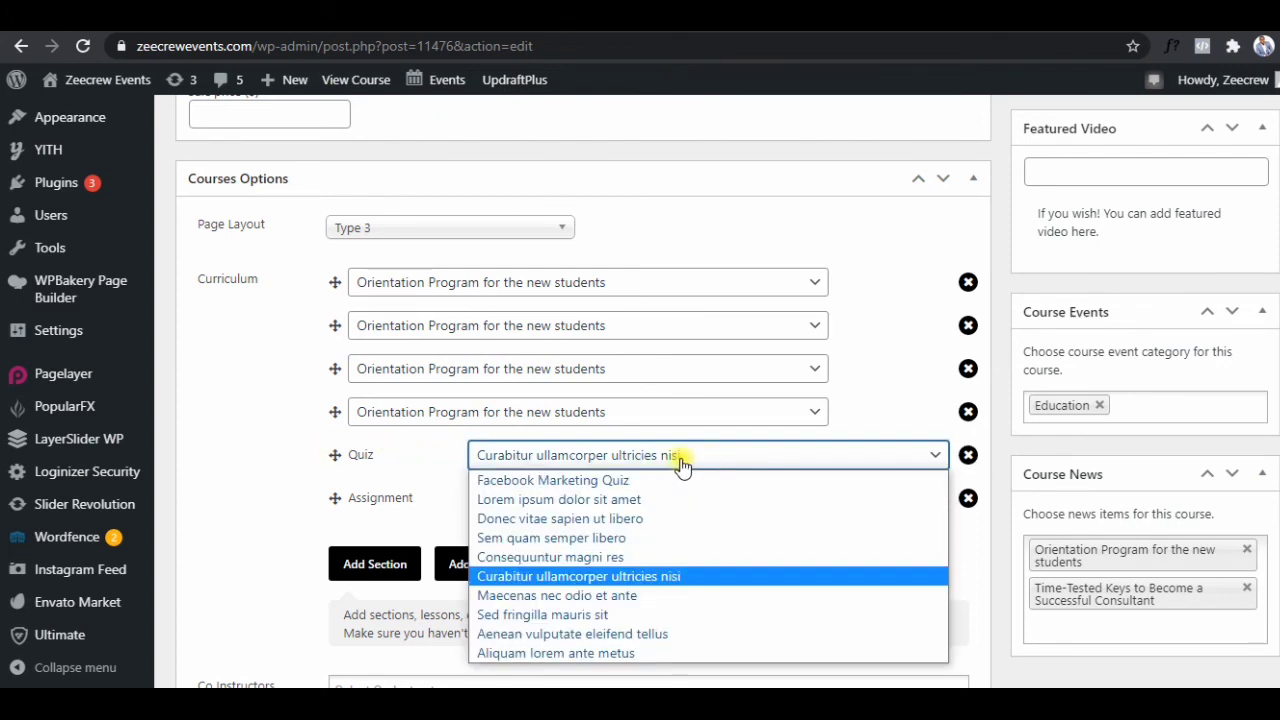
pyautogui.click(614, 482)
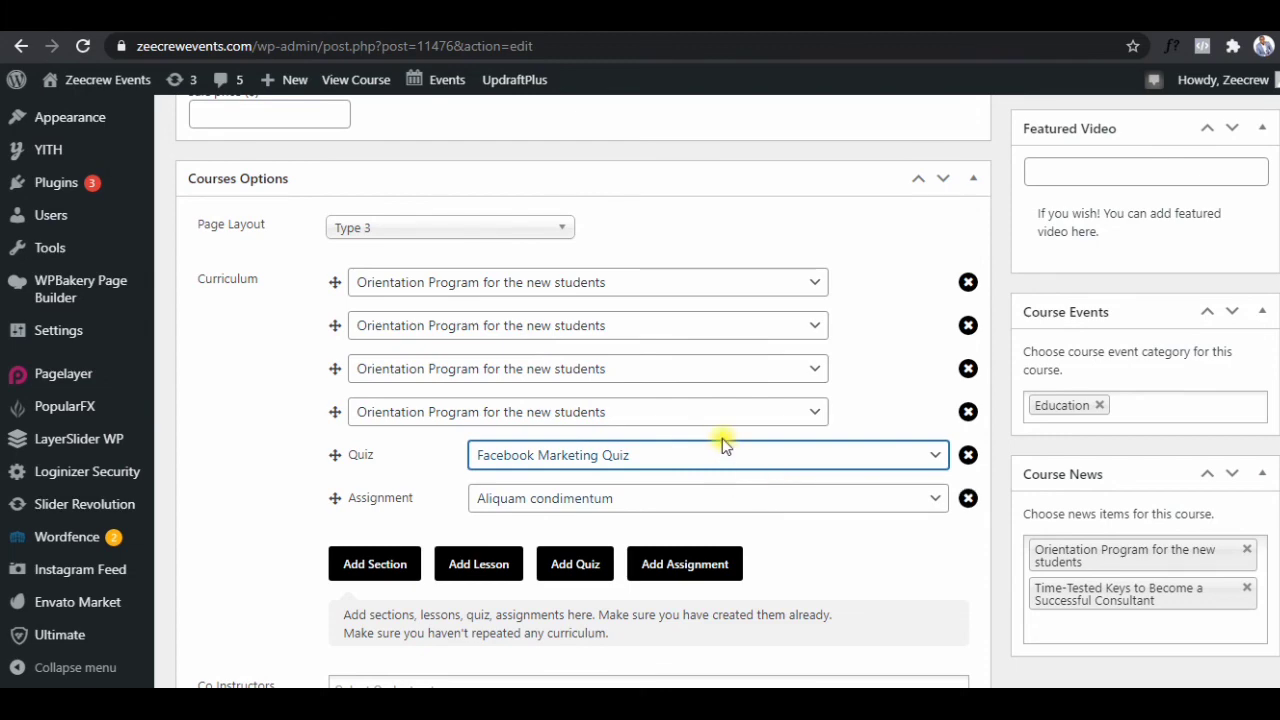
# Update the published Facebook Marketing For Event Managers course.
pyautogui.scroll(-2, 722, 440)
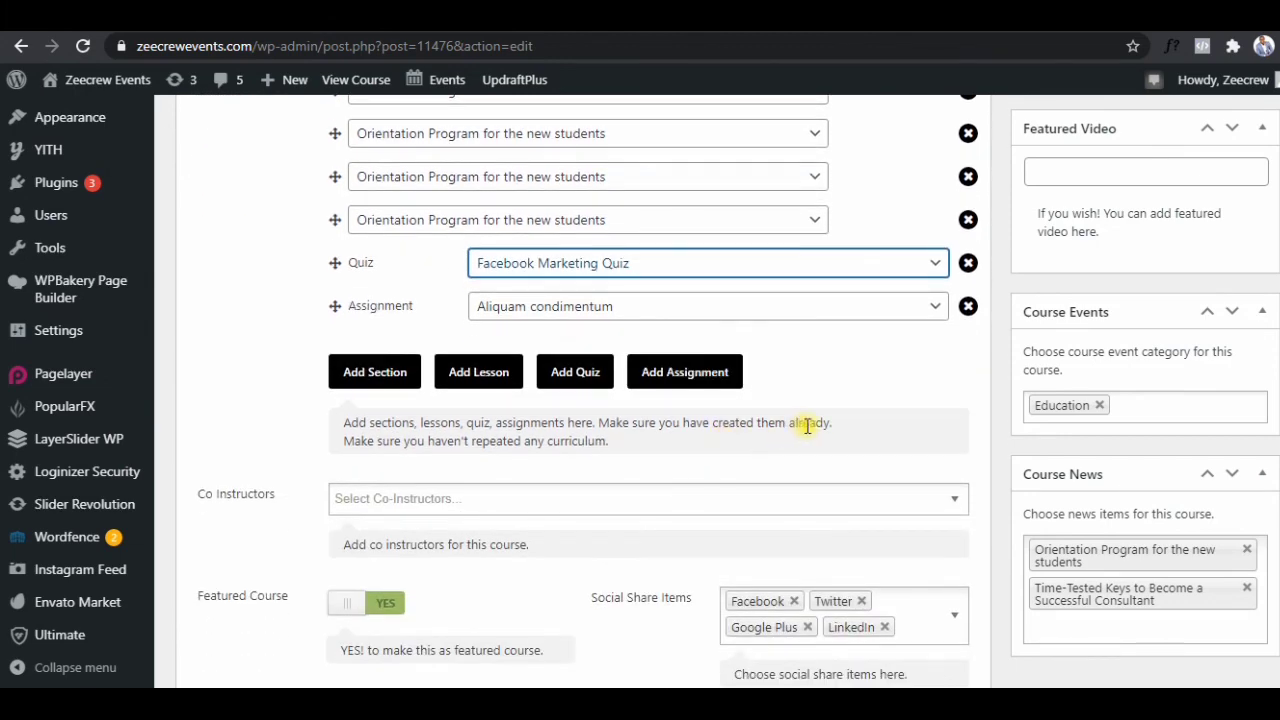
pyautogui.scroll(1, 806, 423)
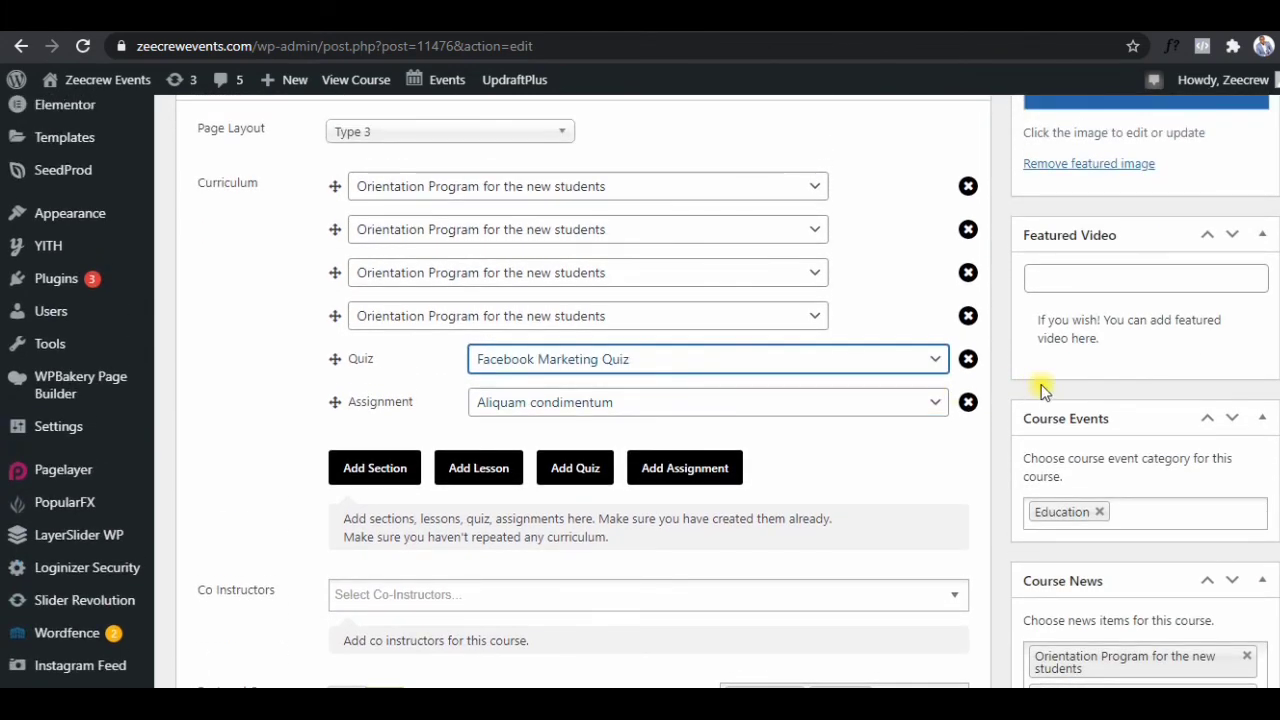
pyautogui.scroll(10, 1040, 390)
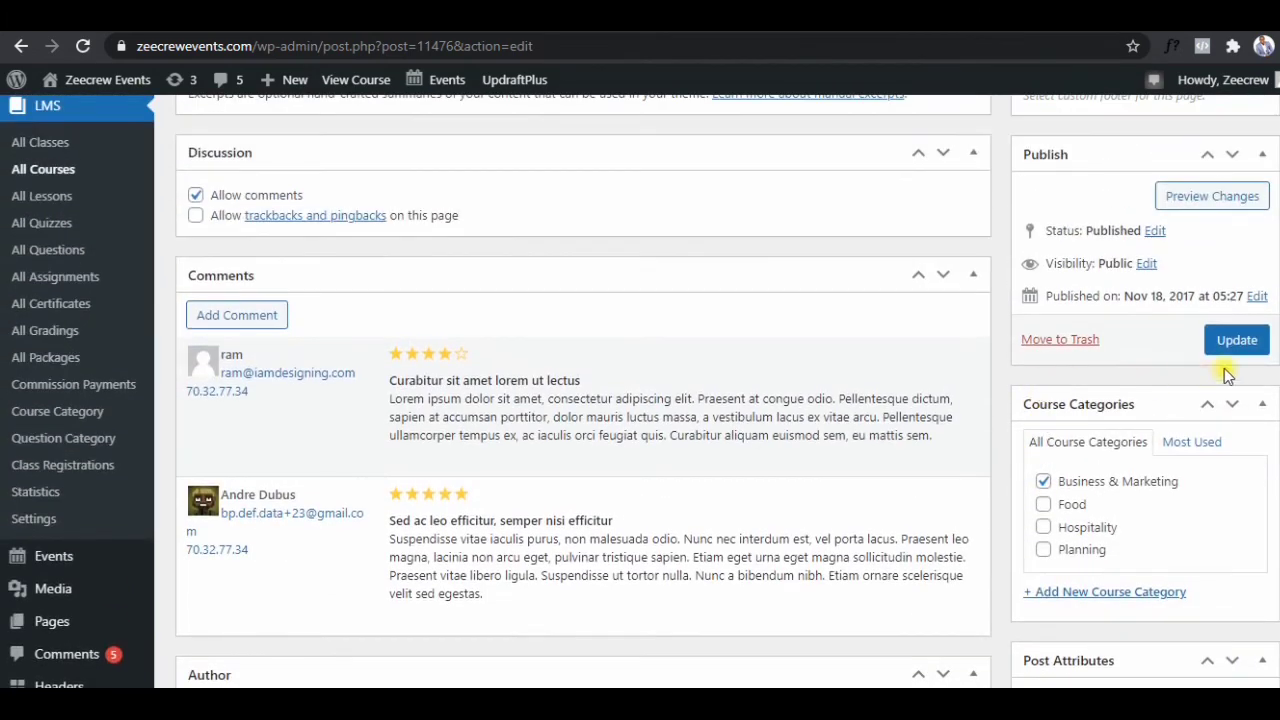
pyautogui.click(1235, 342)
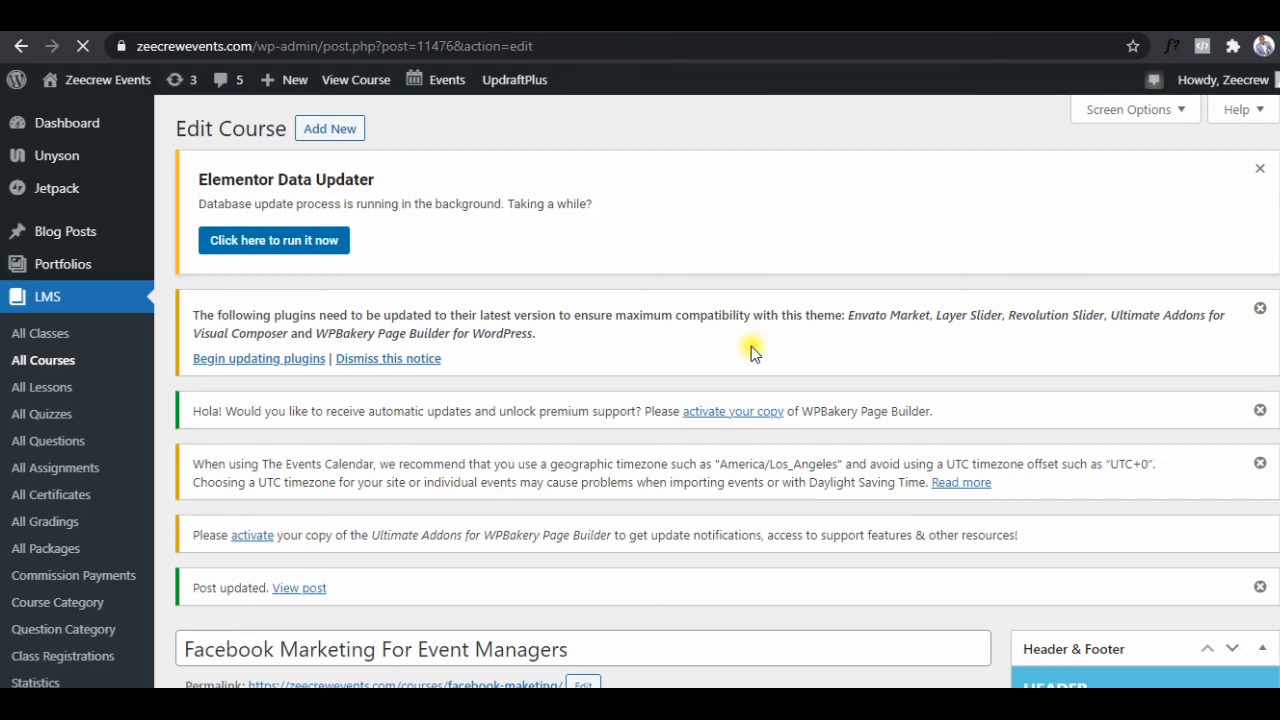
# Open the course's public page from its permalink in a new browser tab.
pyautogui.scroll(-3, 751, 346)
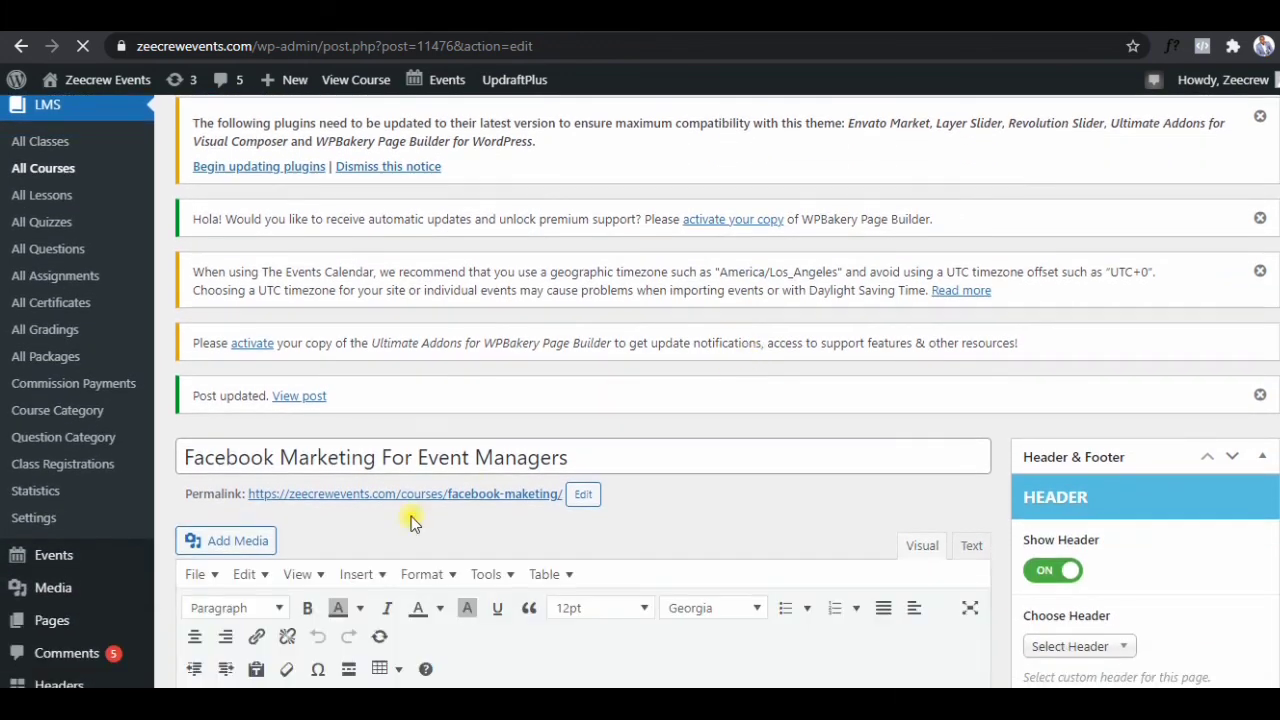
pyautogui.rightClick(420, 503)
pyautogui.click(466, 514)
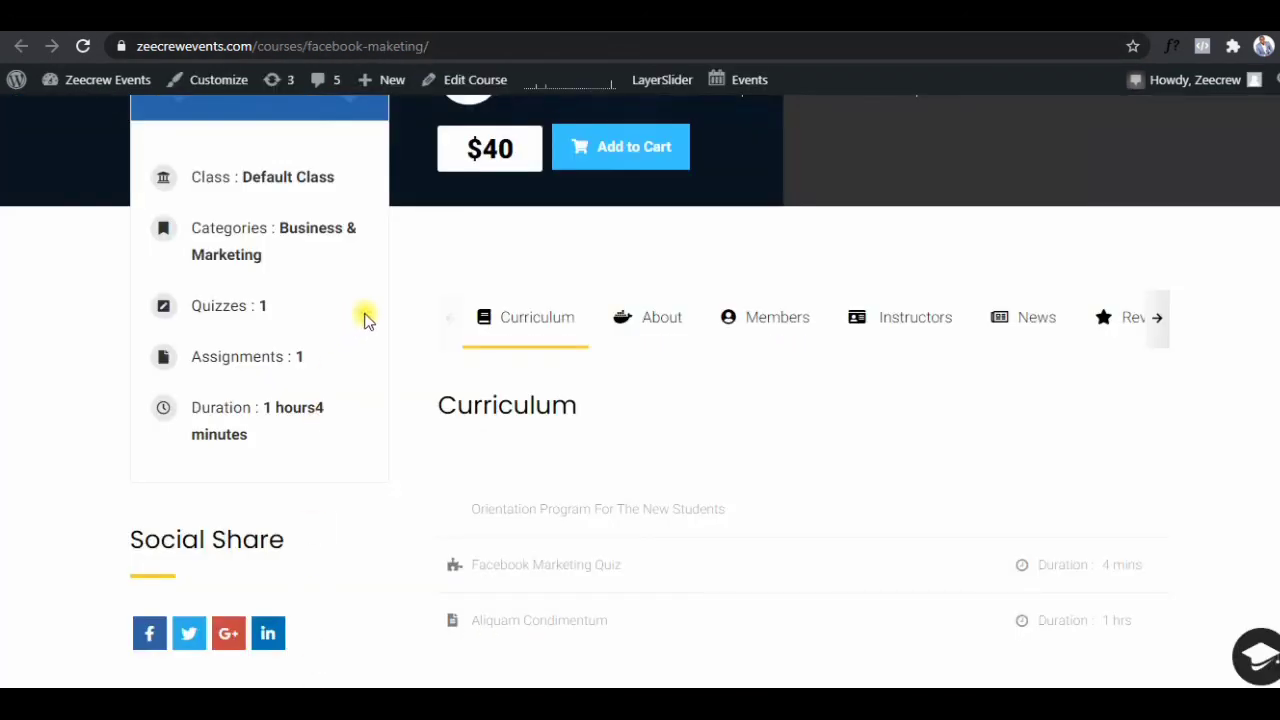
# Examine the public course page's quiz and assignment details and its curriculum entries.
pyautogui.scroll(5, 365, 318)
pyautogui.scroll(-1, 372, 307)
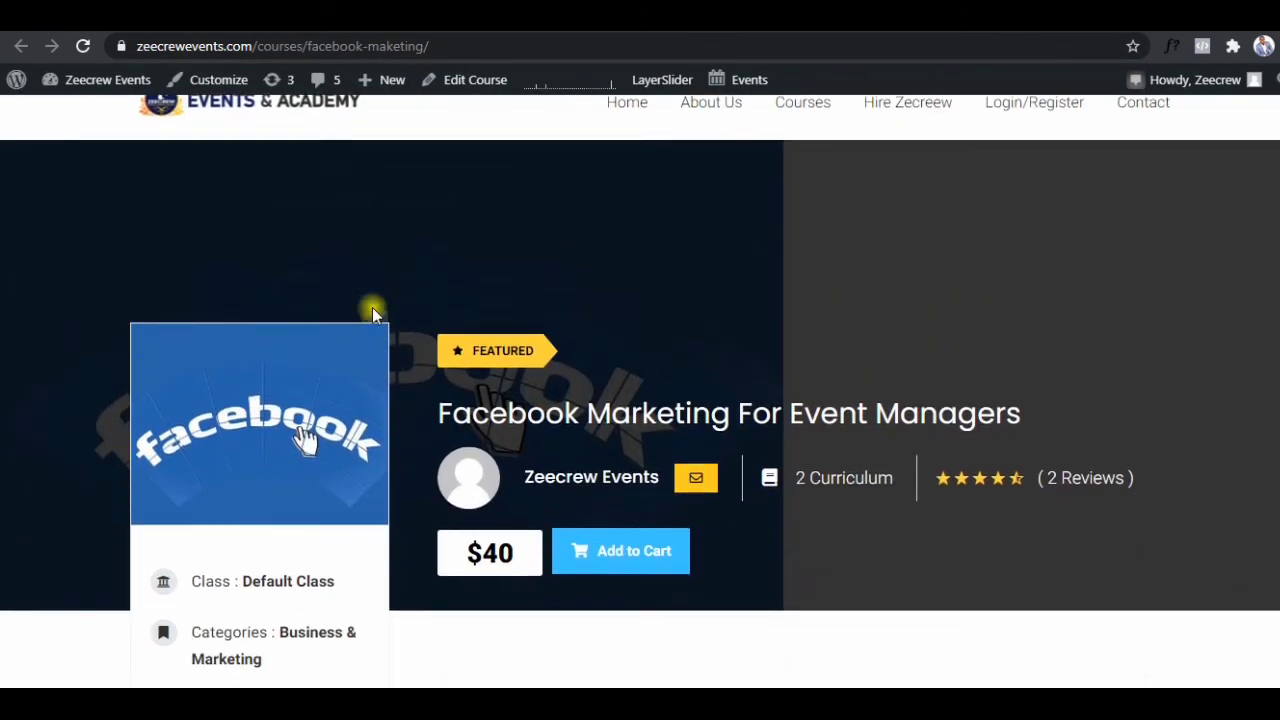
pyautogui.scroll(-4, 372, 312)
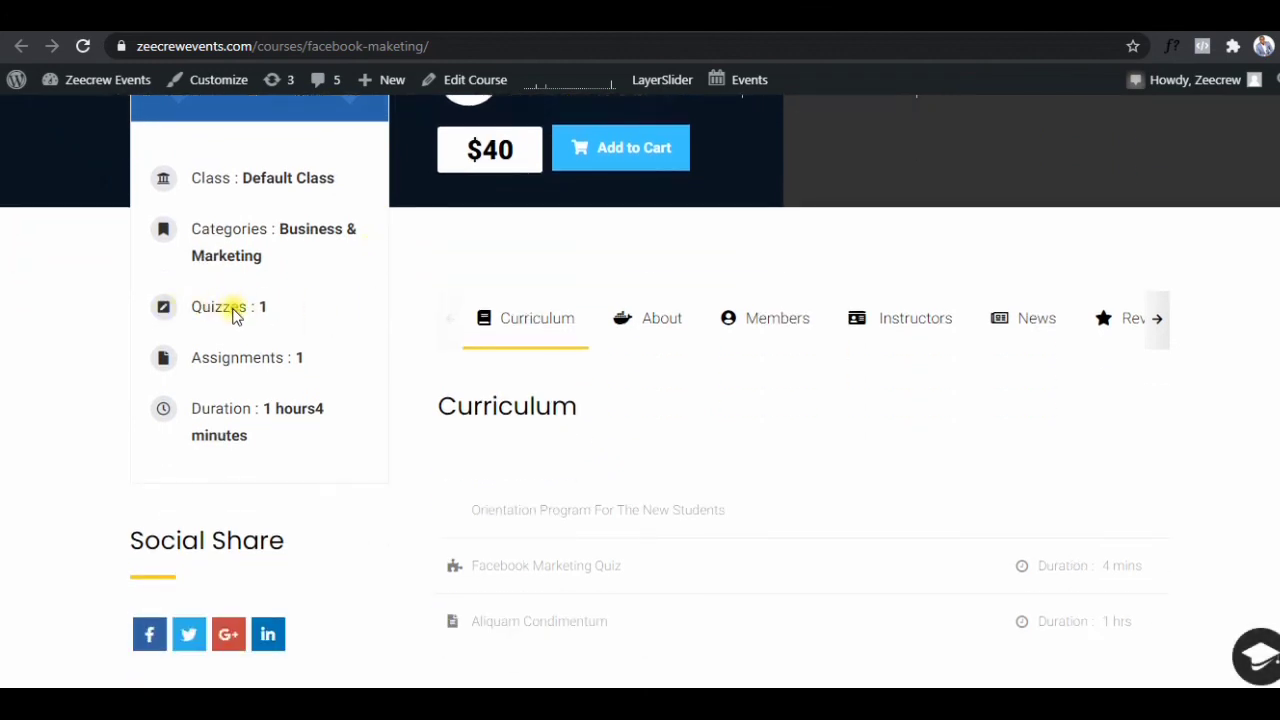
pyautogui.scroll(-3, 517, 340)
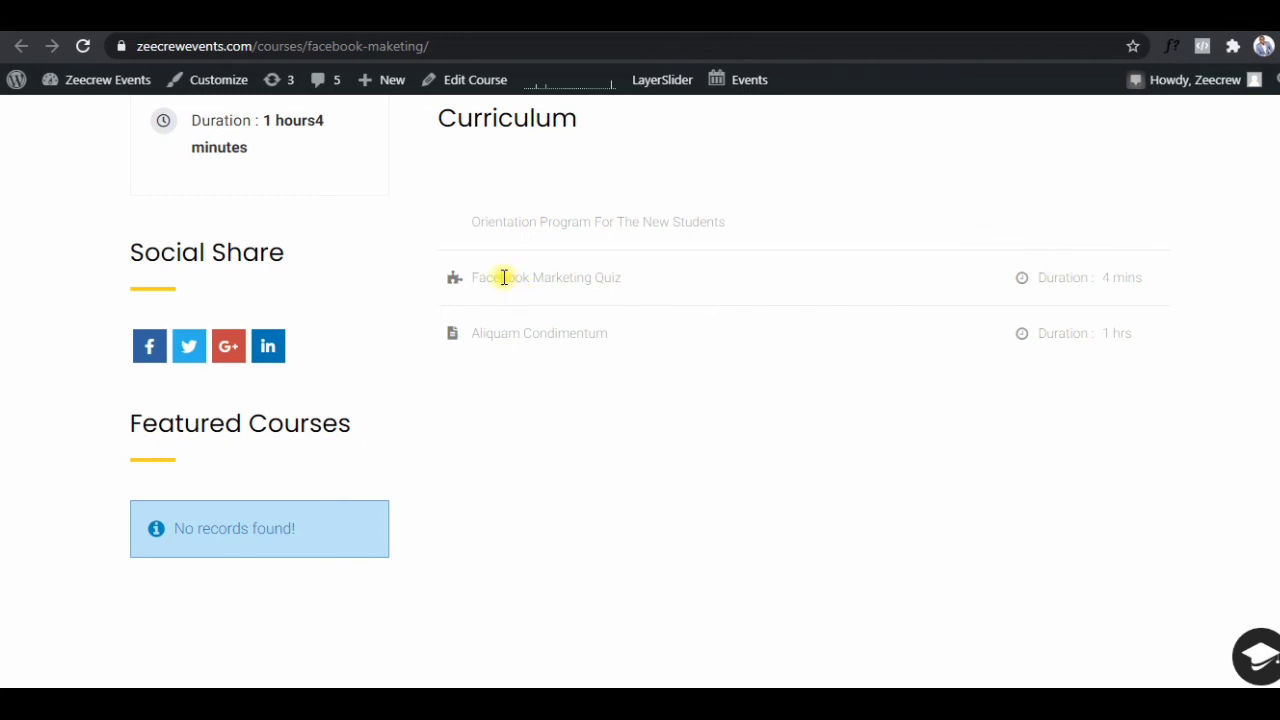
pyautogui.scroll(3, 575, 277)
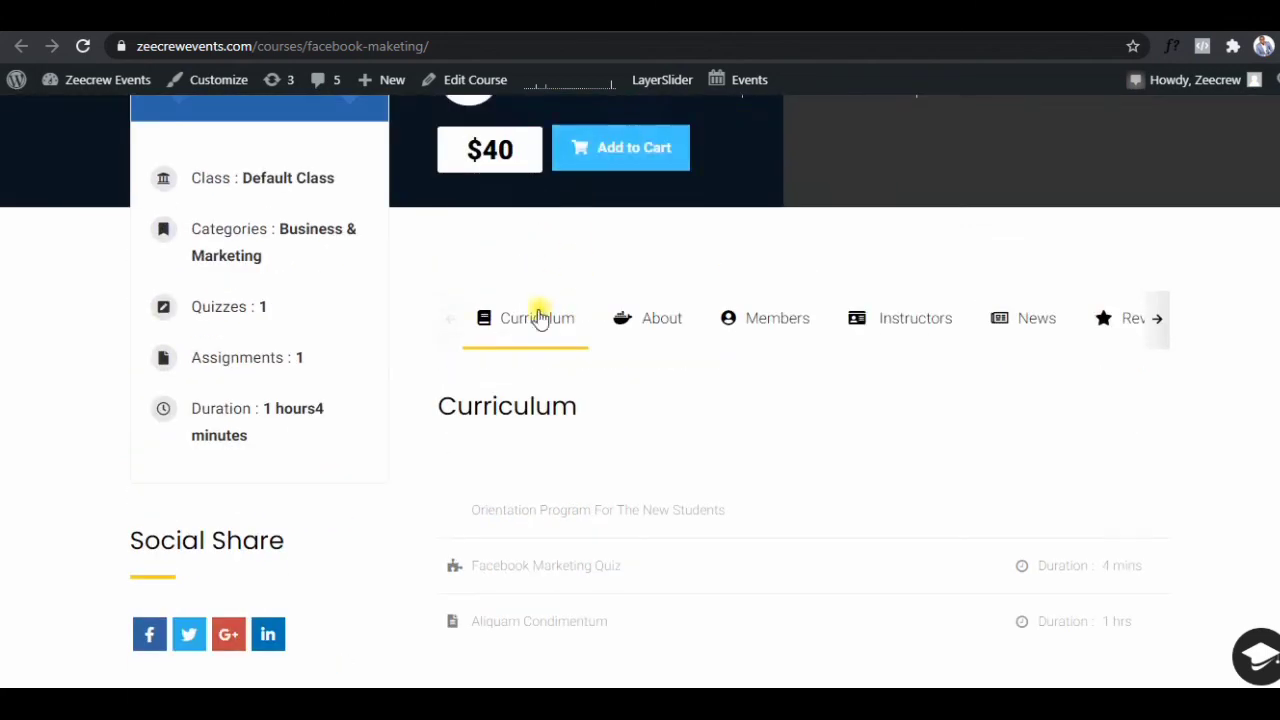
pyautogui.scroll(-2, 535, 330)
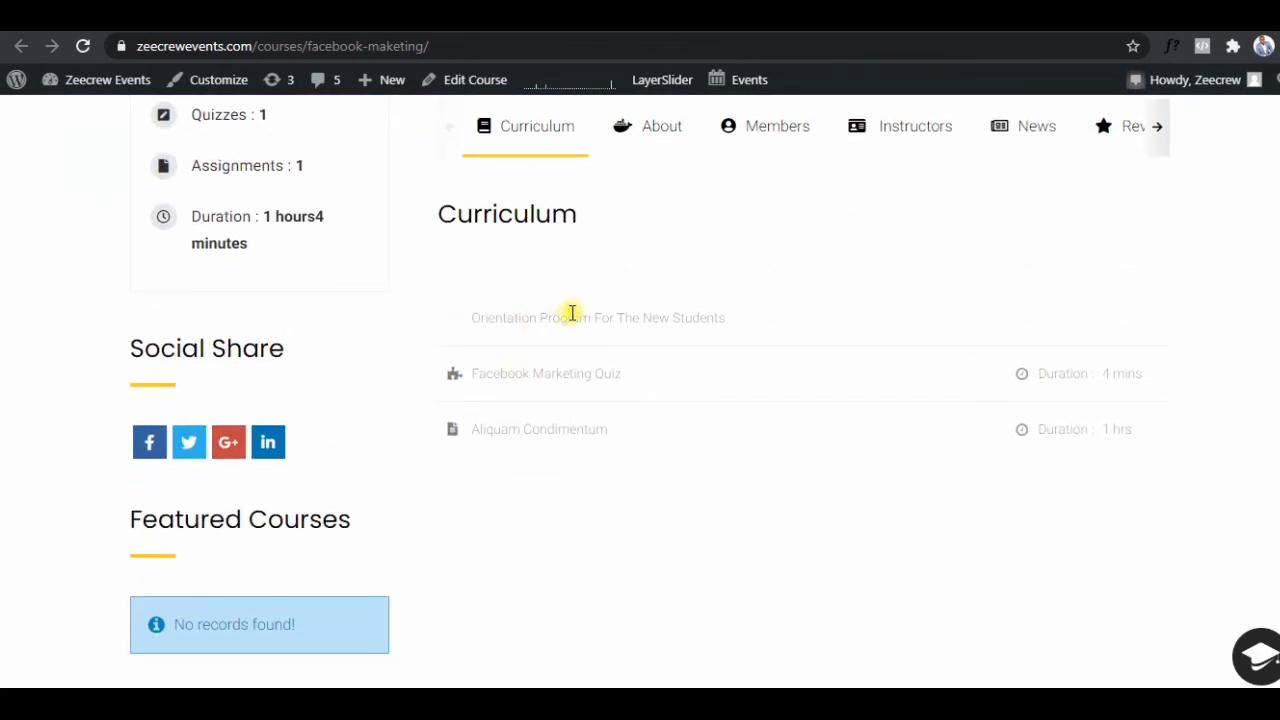